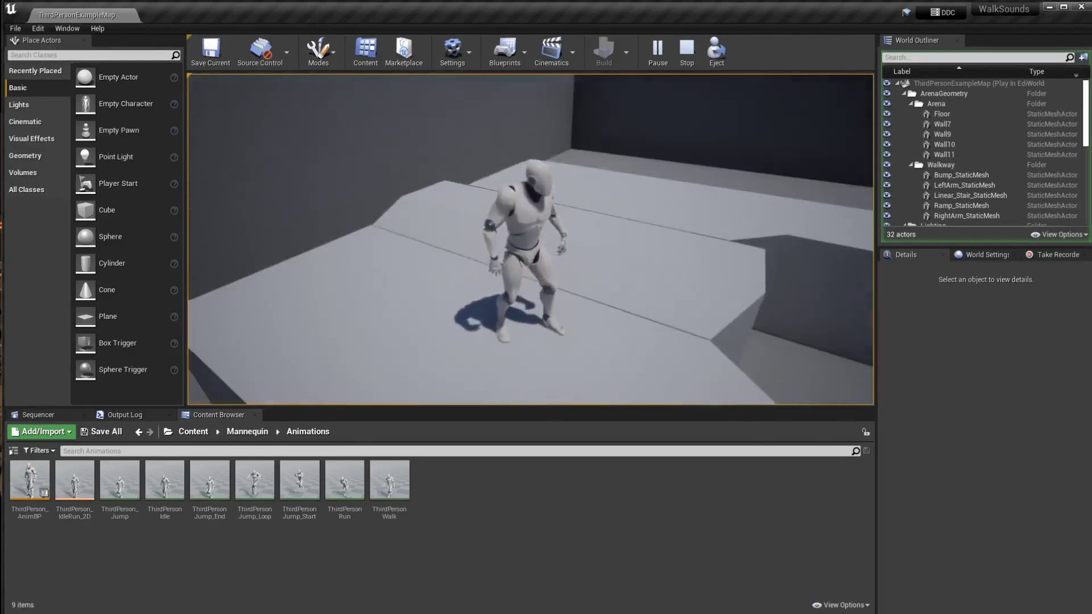
- Run and jump the character around the arena in the play session to check its movement, and end the session
{"action": "key", "text": "w"}
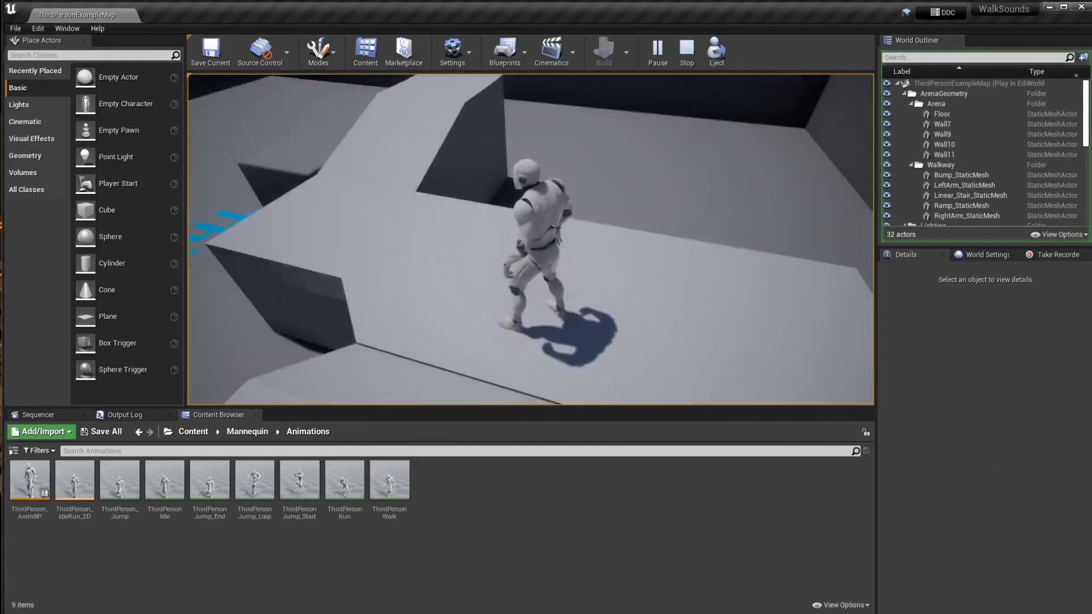
{"action": "key", "text": "w"}
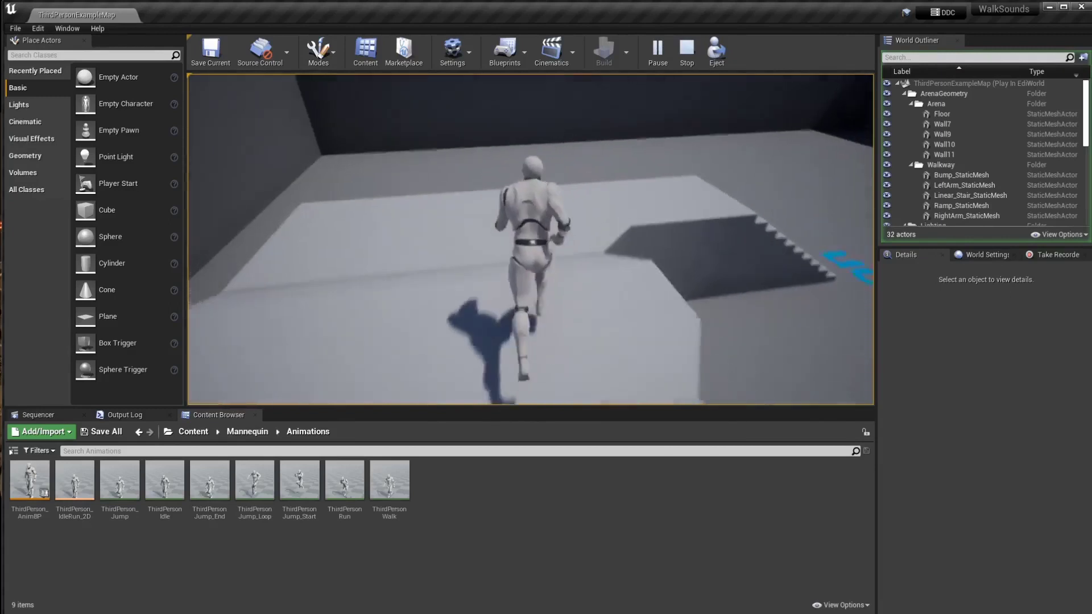
{"action": "key", "text": "space"}
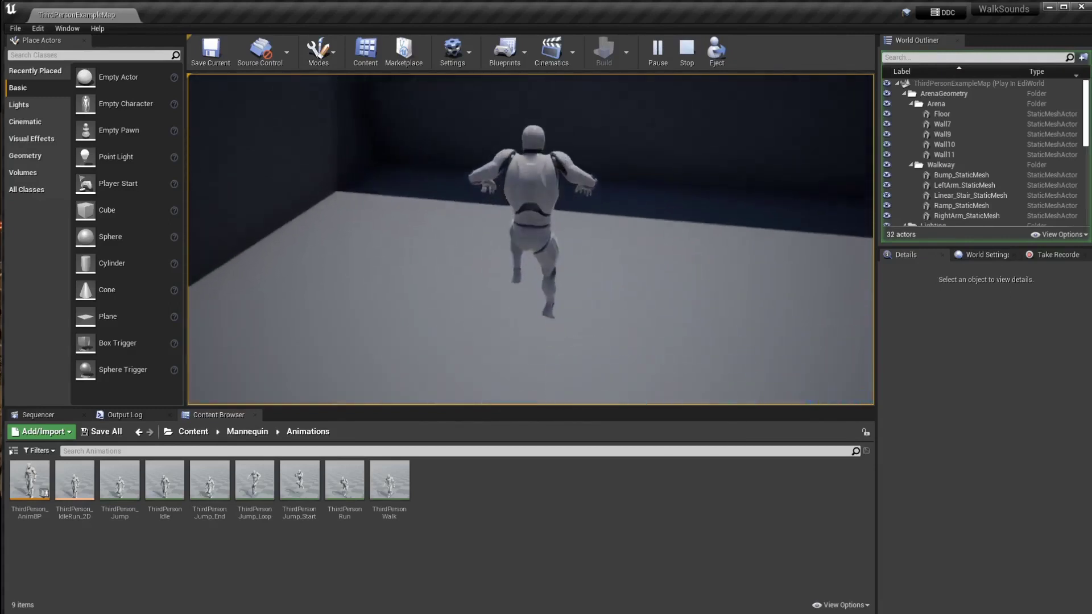
{"action": "key", "text": "w"}
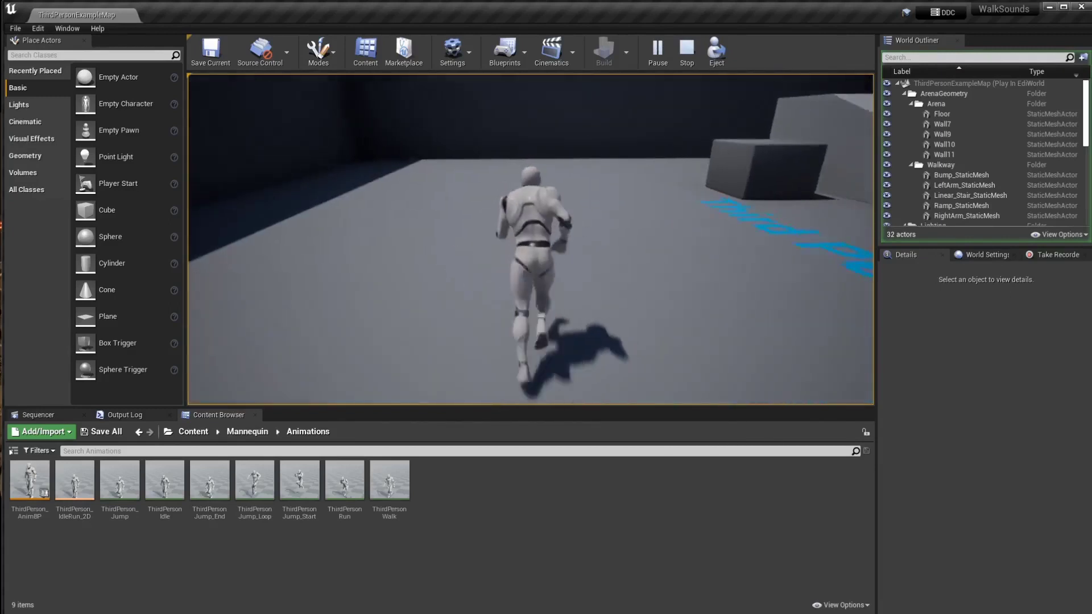
{"action": "key", "text": "w"}
{"action": "key", "text": "space"}
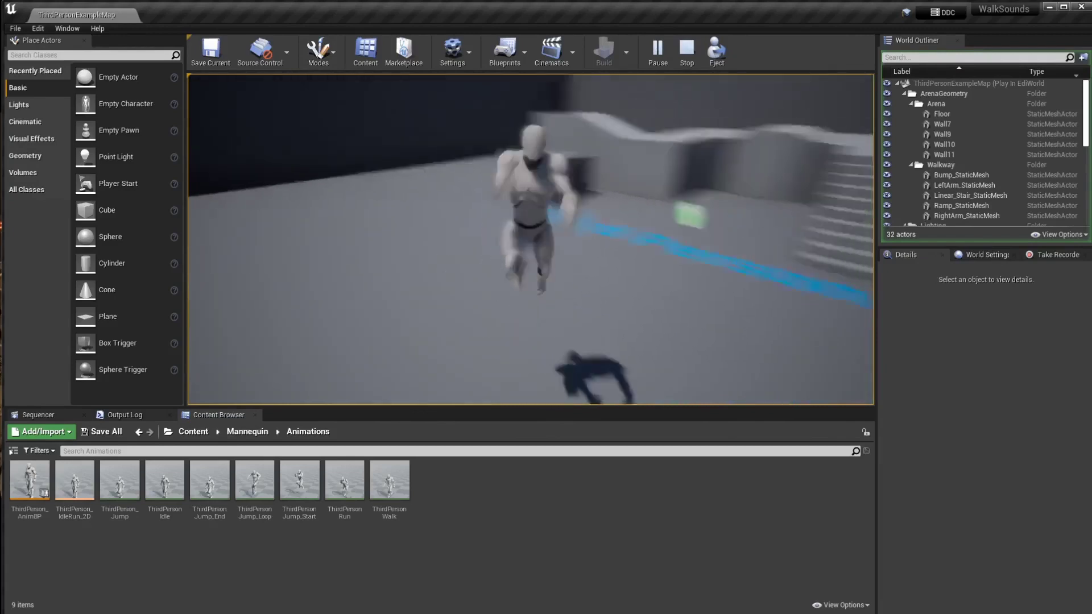
{"action": "key", "text": "w"}
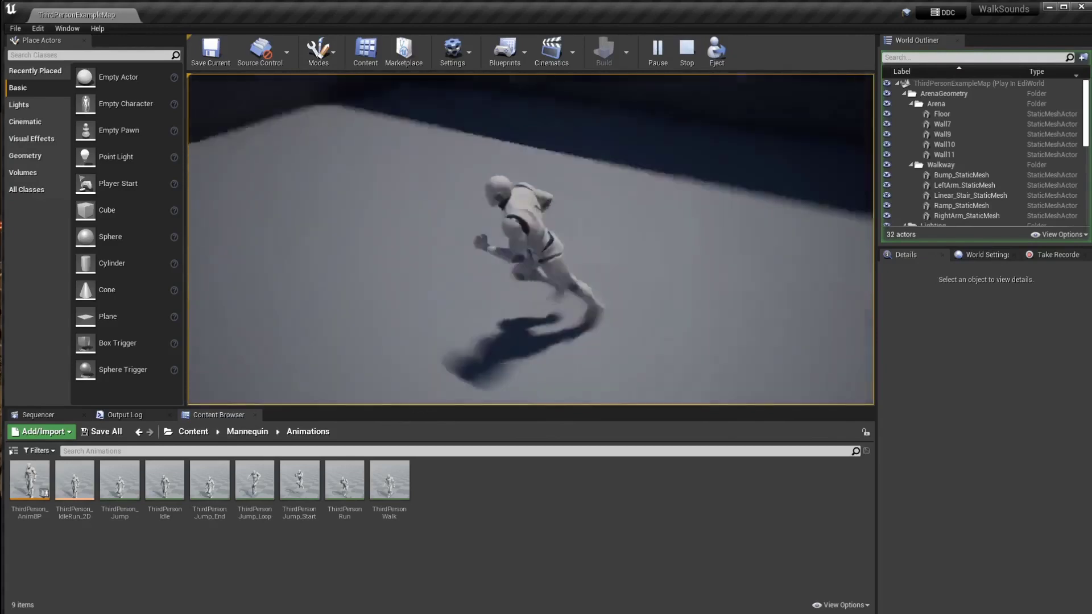
{"action": "key", "text": "w"}
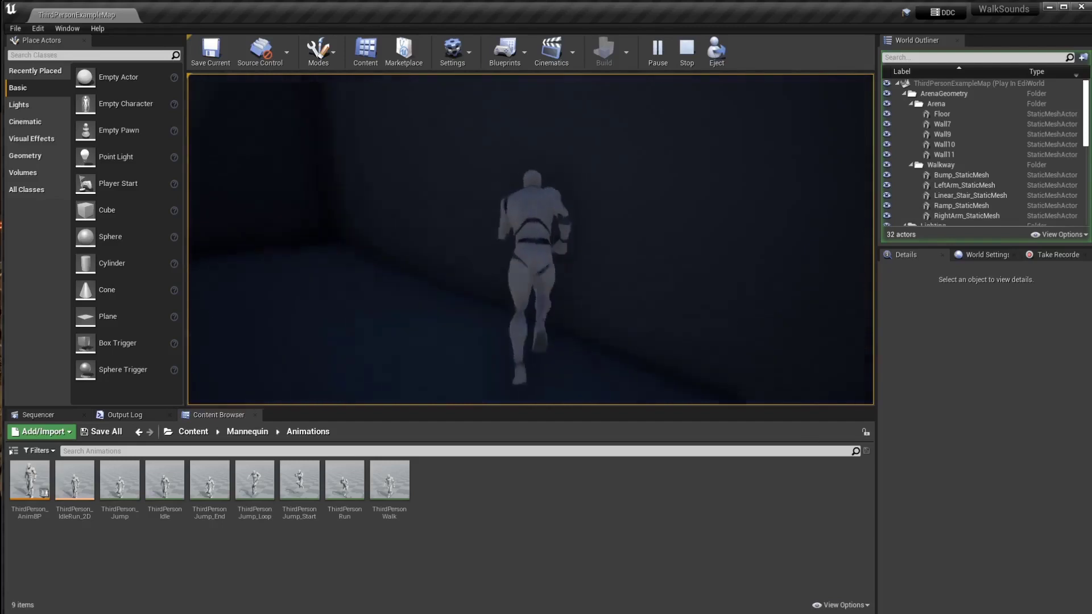
{"action": "key", "text": "w"}
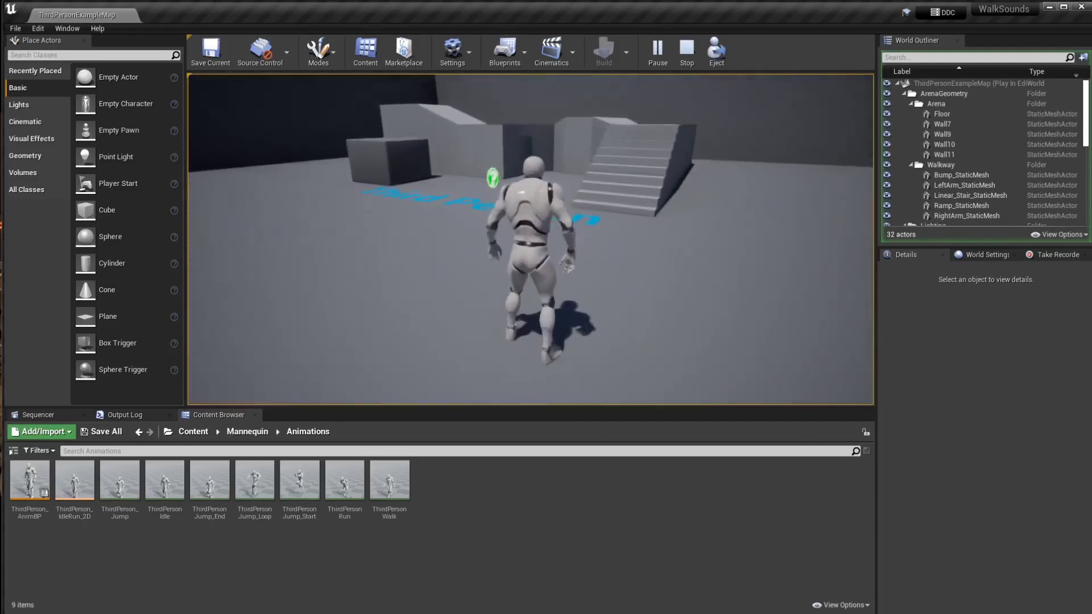
{"action": "key", "text": "w"}
{"action": "key", "text": "s"}
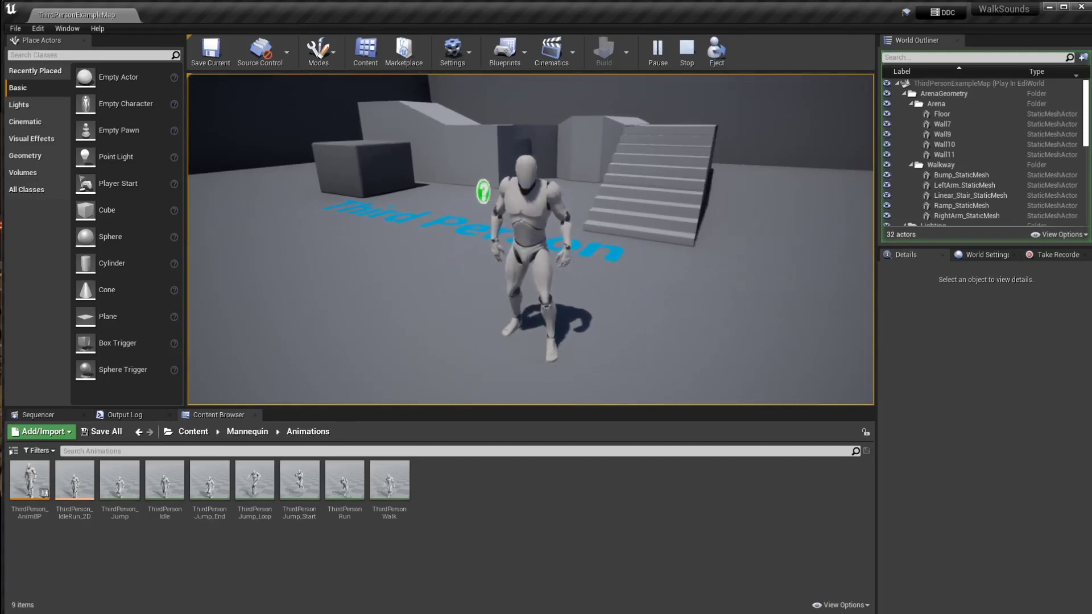
{"action": "key", "text": "Escape"}
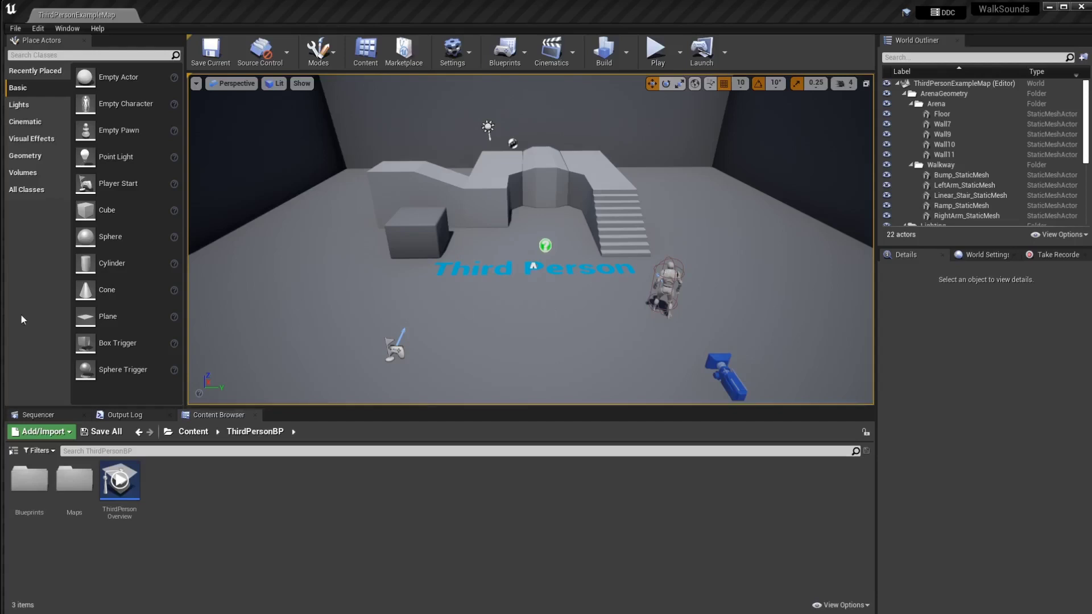
{"action": "mouse_move", "coordinate": [615, 291]}
{"action": "left_mouse_down", "text": "alt"}
{"action": "mouse_move", "coordinate": [484, 245]}
{"action": "mouse_move", "coordinate": [500, 253]}
{"action": "mouse_move", "coordinate": [398, 256]}
{"action": "mouse_move", "coordinate": [604, 284]}
{"action": "left_mouse_up", "text": "alt"}
{"action": "right_click_drag", "start_coordinate": [605, 288], "coordinate": [648, 292]}
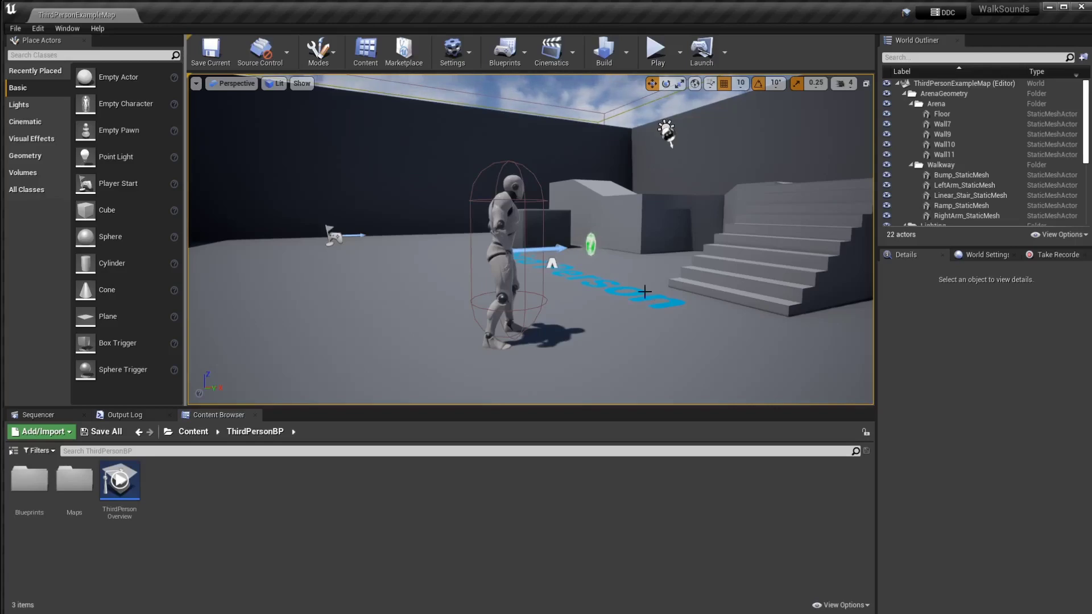
{"action": "left_click_drag", "start_coordinate": [647, 261], "coordinate": [606, 277], "text": "alt"}
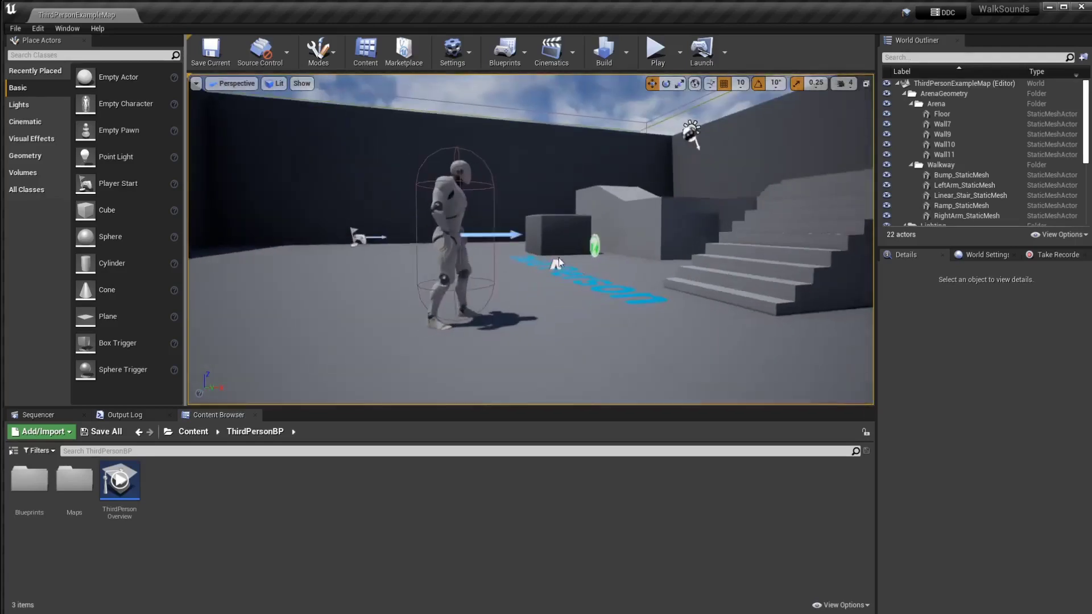
{"action": "left_click", "coordinate": [626, 171]}
{"action": "left_click_drag", "start_coordinate": [625, 170], "coordinate": [569, 171], "text": "alt"}
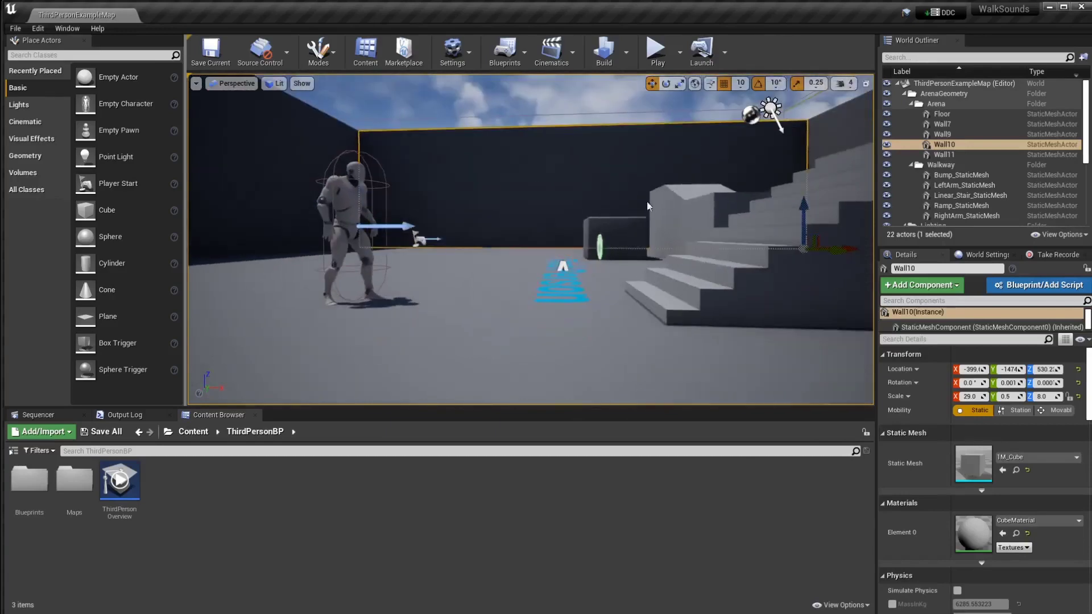
- Play the level, test the third-person character's running and jumping around the arena, and stop the session
{"action": "left_click", "coordinate": [655, 52]}
{"action": "key", "text": "w"}
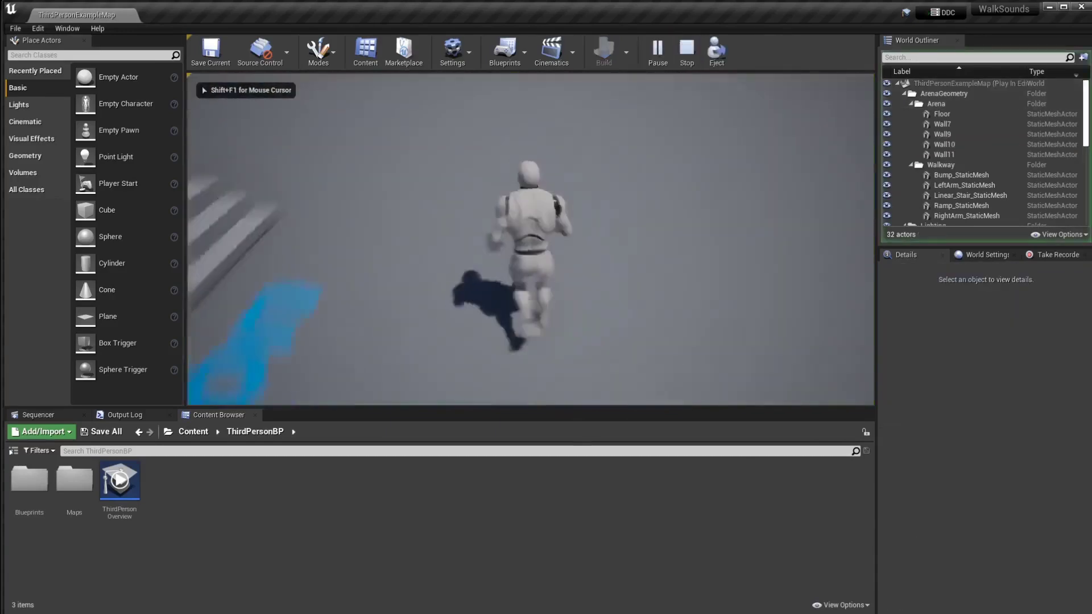
{"action": "key", "text": "space"}
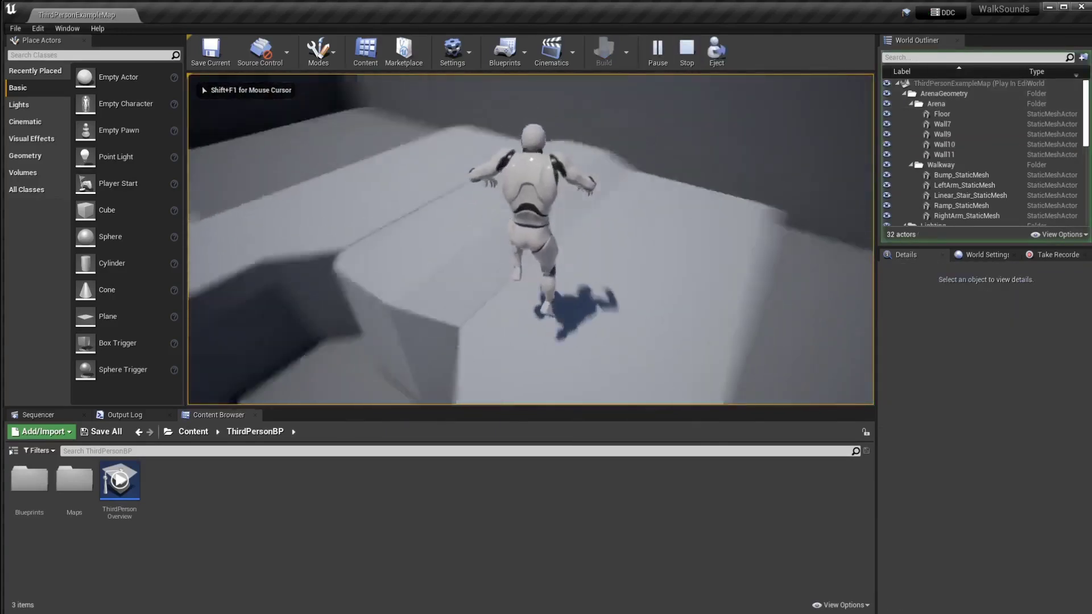
{"action": "key", "text": "space"}
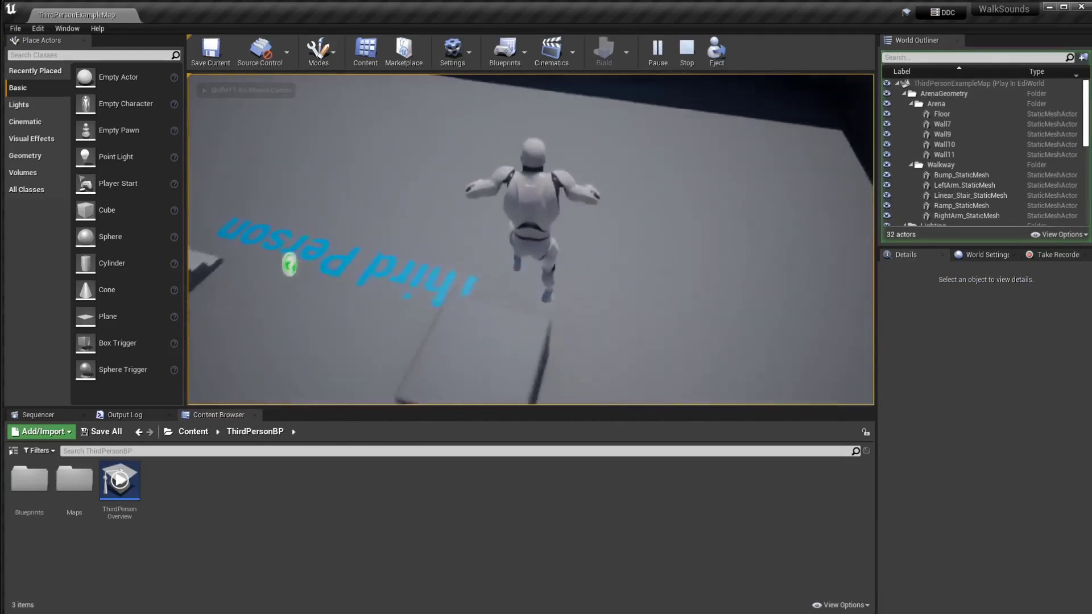
{"action": "key", "text": "d"}
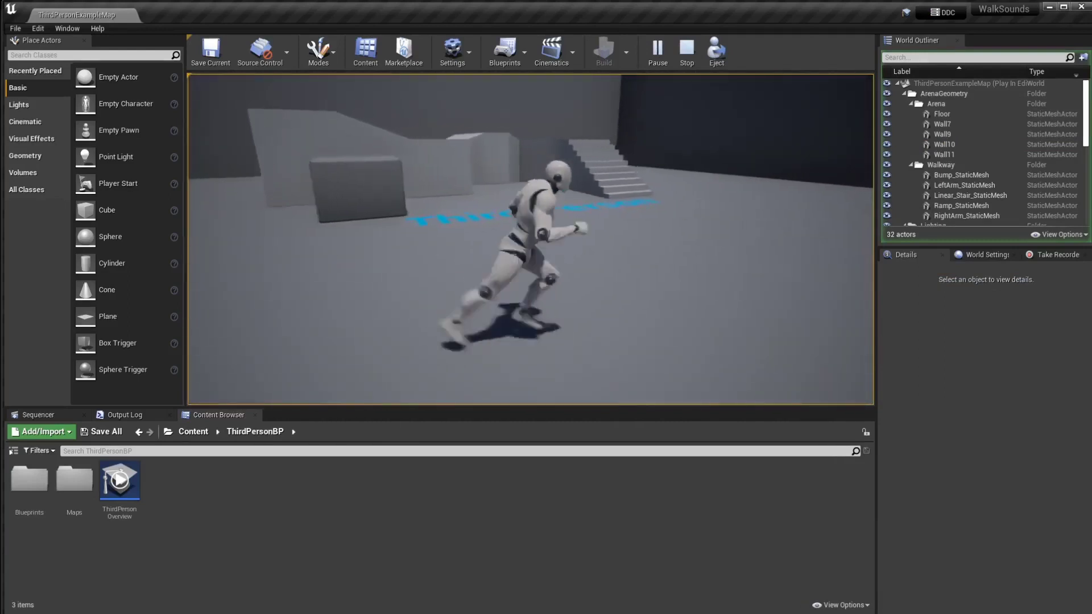
{"action": "key", "text": "w"}
{"action": "key", "text": "w"}
{"action": "key", "text": "s"}
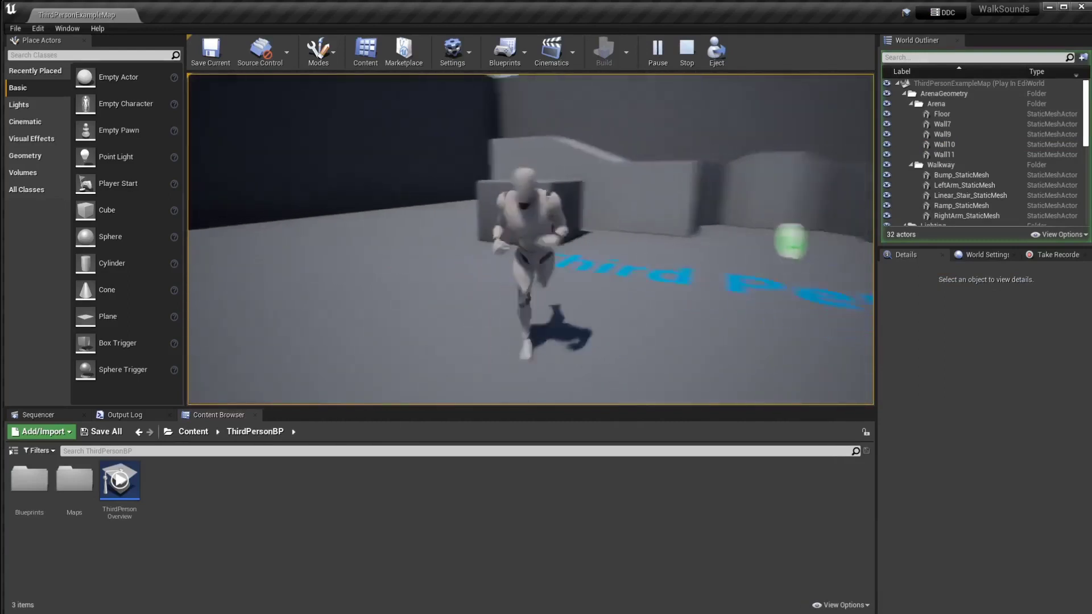
{"action": "key", "text": "a"}
{"action": "key", "text": "w"}
{"action": "key", "text": "d"}
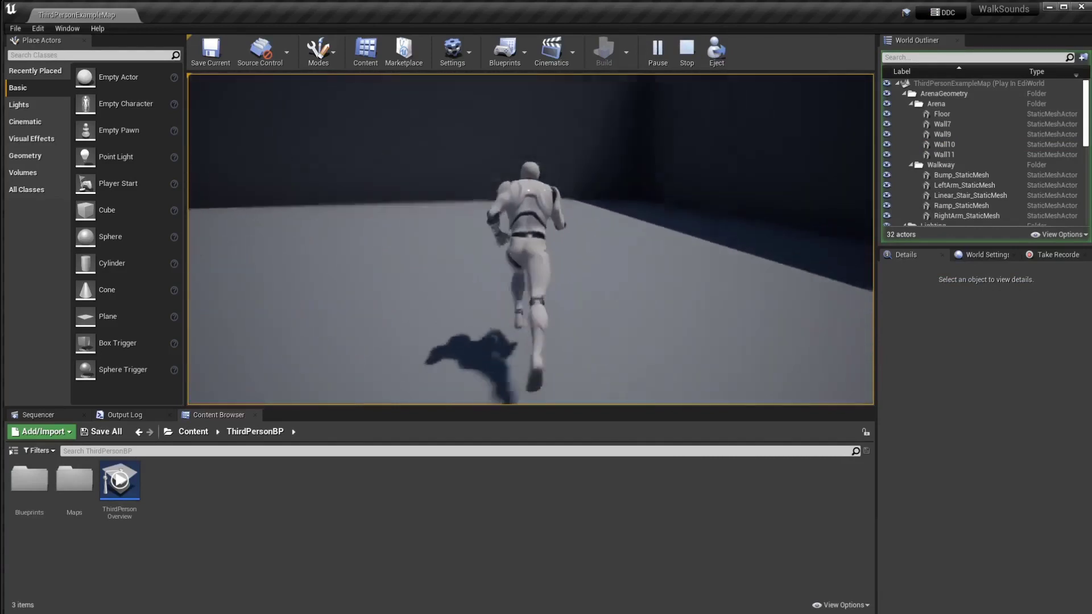
{"action": "key", "text": "s"}
{"action": "key", "text": "a"}
{"action": "key", "text": "w"}
{"action": "key", "text": "d"}
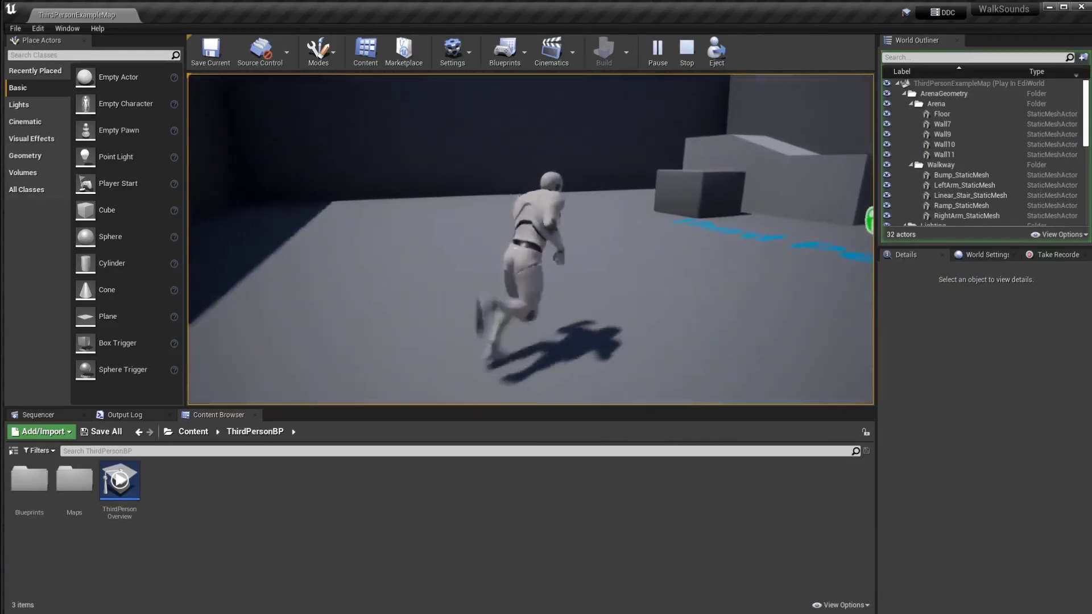
{"action": "key", "text": "w"}
{"action": "key", "text": "d"}
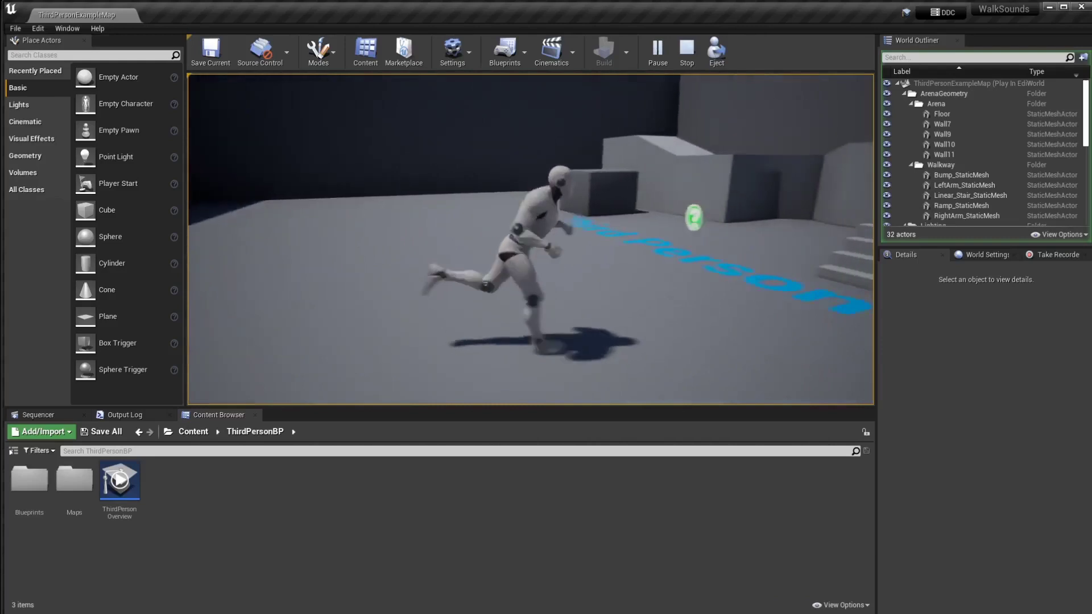
{"action": "key", "text": "s"}
{"action": "key", "text": "a"}
{"action": "key", "text": "s"}
{"action": "key", "text": "w"}
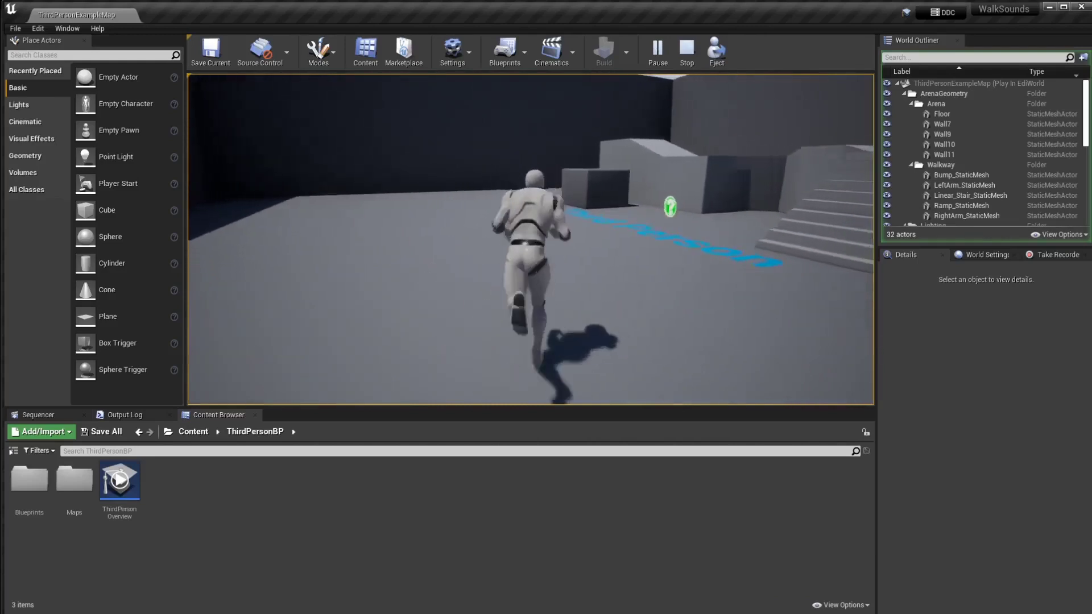
{"action": "key", "text": "s"}
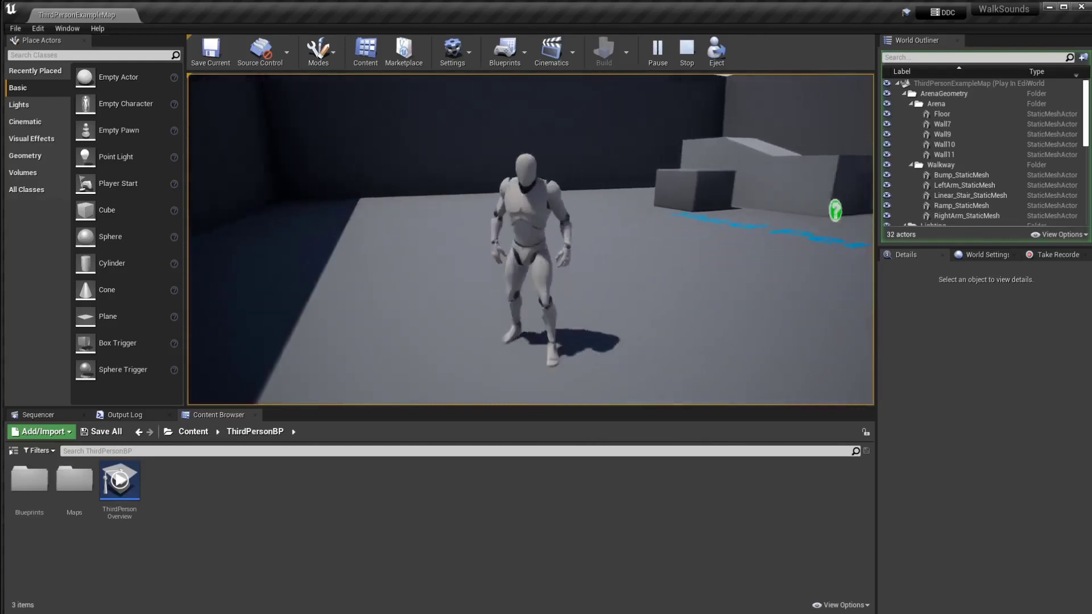
{"action": "key", "text": "w"}
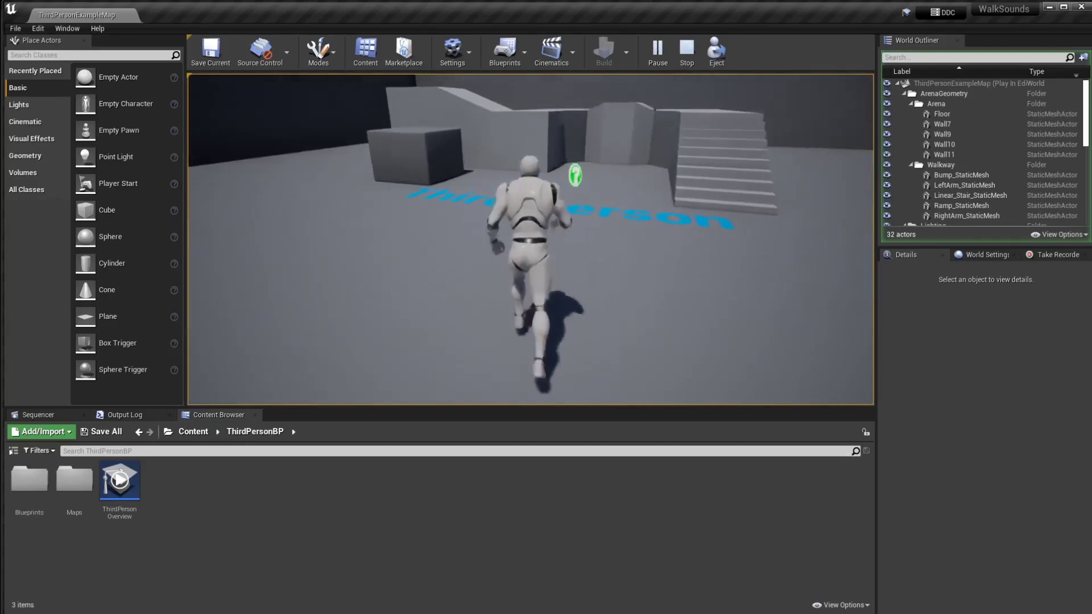
{"action": "key", "text": "shift+F1"}
{"action": "key", "text": "Escape"}
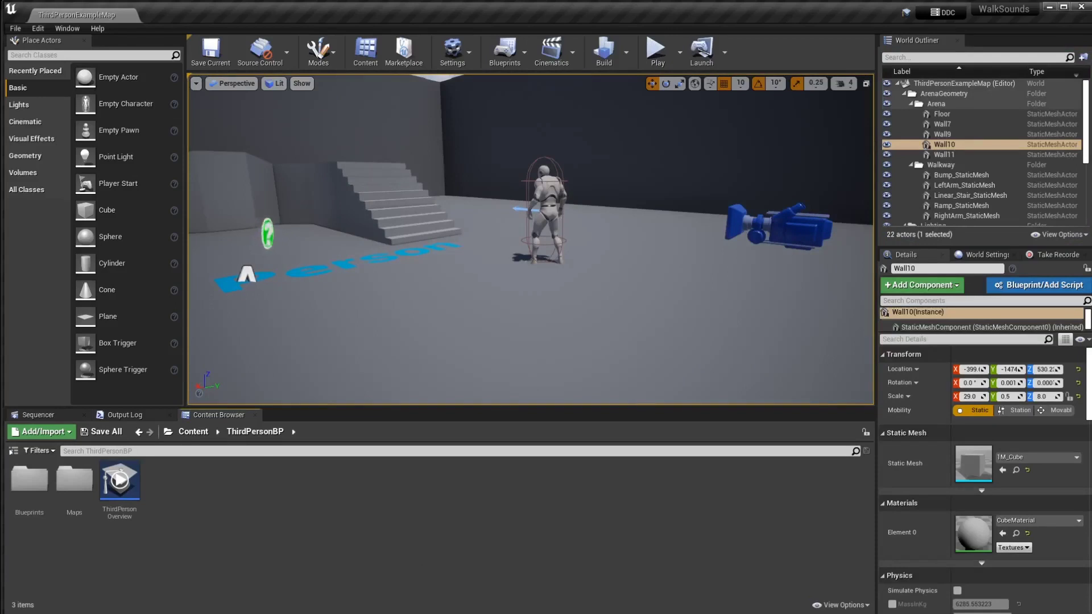
- Show the root Content folder, switch to the Epic Games Launcher and add Real Footsteps Sound Effects Library to the WalkSounds project
{"action": "left_click", "coordinate": [194, 432]}
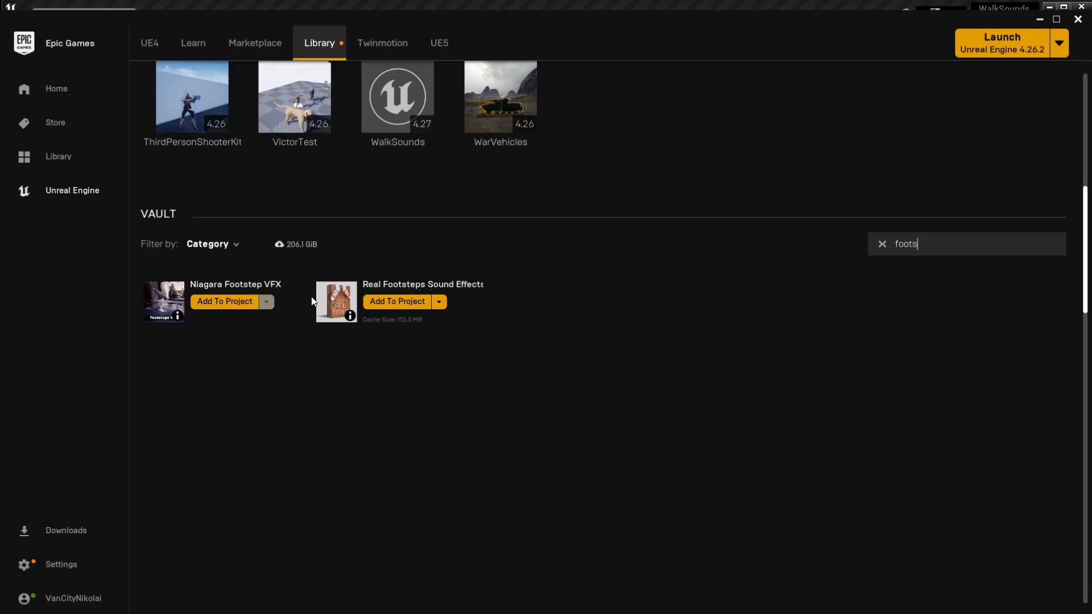
{"action": "left_click", "coordinate": [420, 303]}
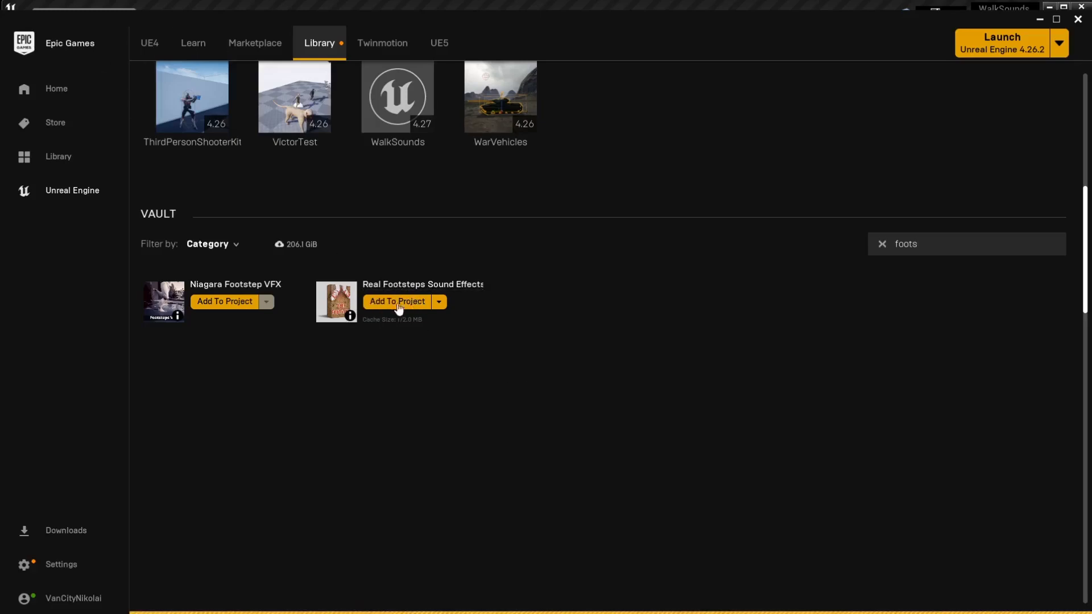
{"action": "scroll", "coordinate": [597, 304], "scroll_direction": "down", "scroll_amount": 6}
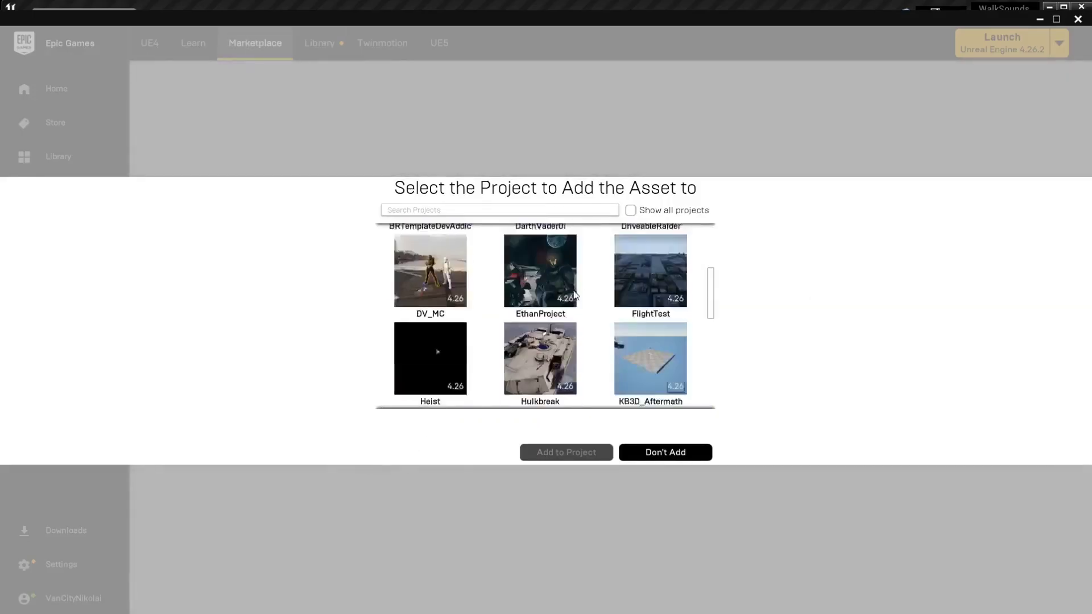
{"action": "scroll", "coordinate": [595, 307], "scroll_direction": "down", "scroll_amount": 6}
{"action": "scroll", "coordinate": [563, 364], "scroll_direction": "up", "scroll_amount": 3}
{"action": "scroll", "coordinate": [565, 362], "scroll_direction": "down", "scroll_amount": 2}
{"action": "left_click", "coordinate": [646, 289]}
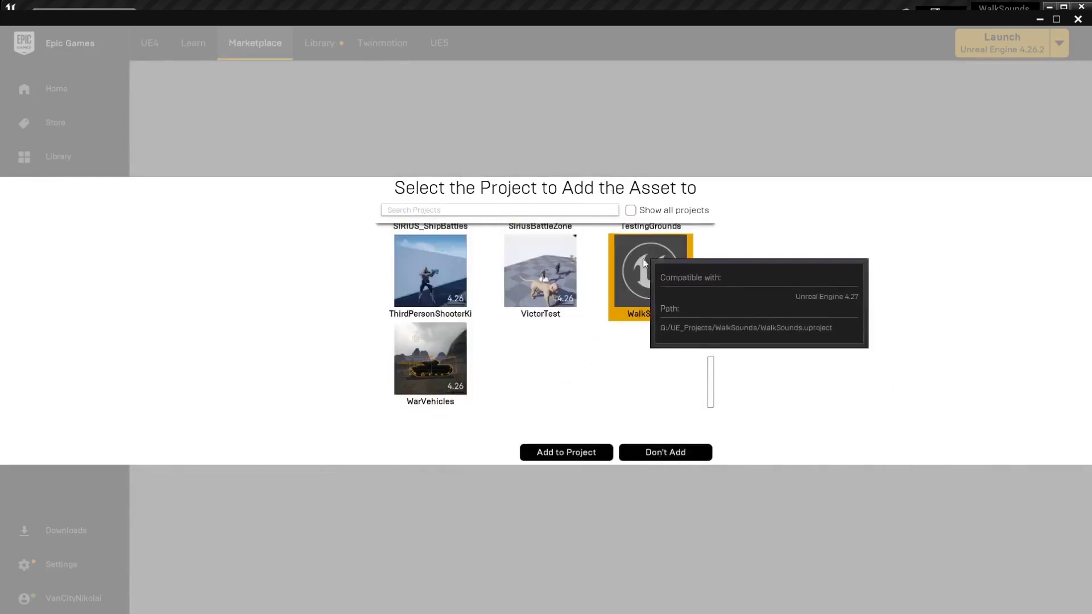
{"action": "left_click", "coordinate": [566, 451]}
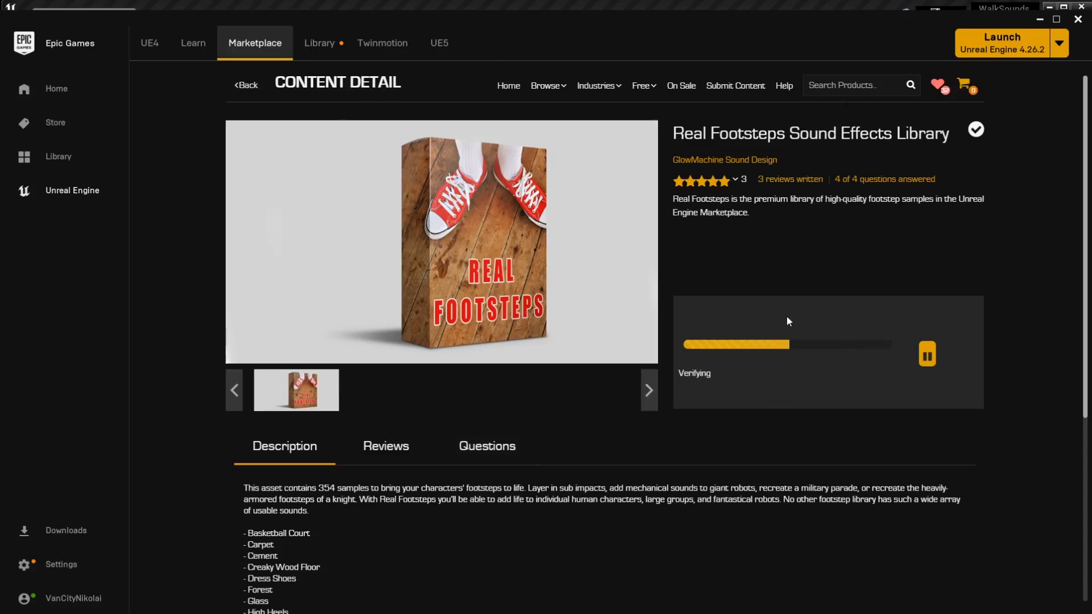
{"action": "left_click", "coordinate": [1040, 19]}
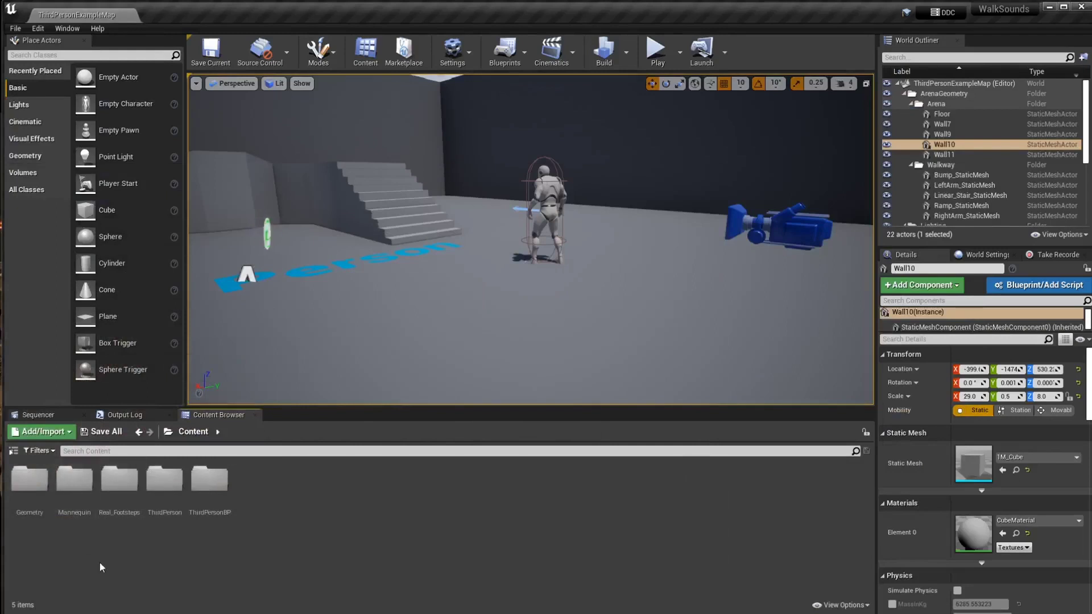
- Open the Real_Footsteps folder inside the project's Content folder
{"action": "left_click_drag", "start_coordinate": [96, 512], "coordinate": [119, 488]}
{"action": "left_click", "coordinate": [165, 578]}
{"action": "left_click", "coordinate": [136, 477]}
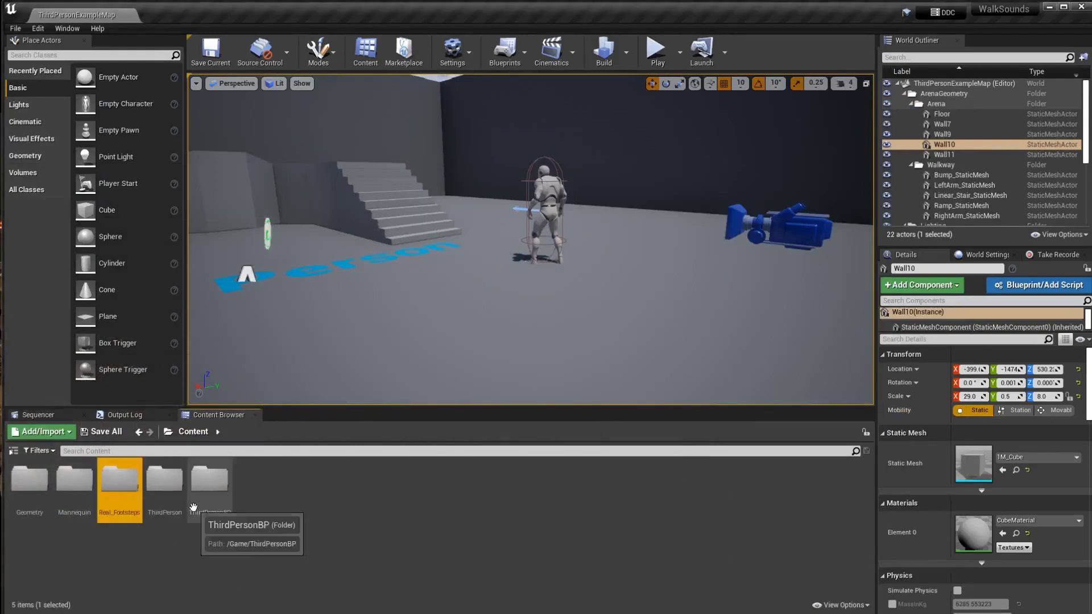
{"action": "double_click", "coordinate": [122, 483]}
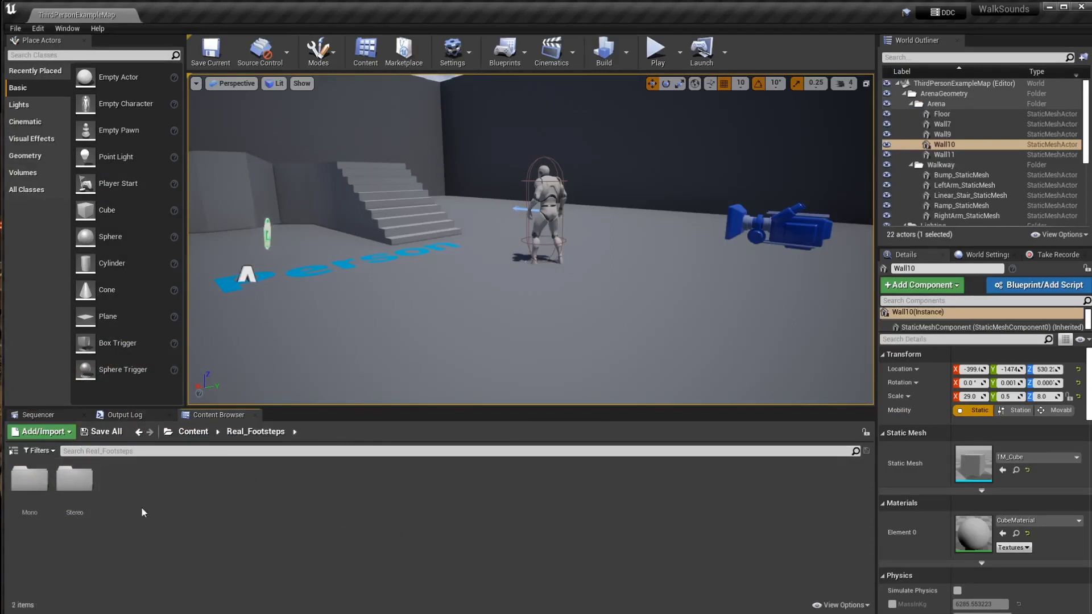
{"action": "left_click", "coordinate": [193, 432]}
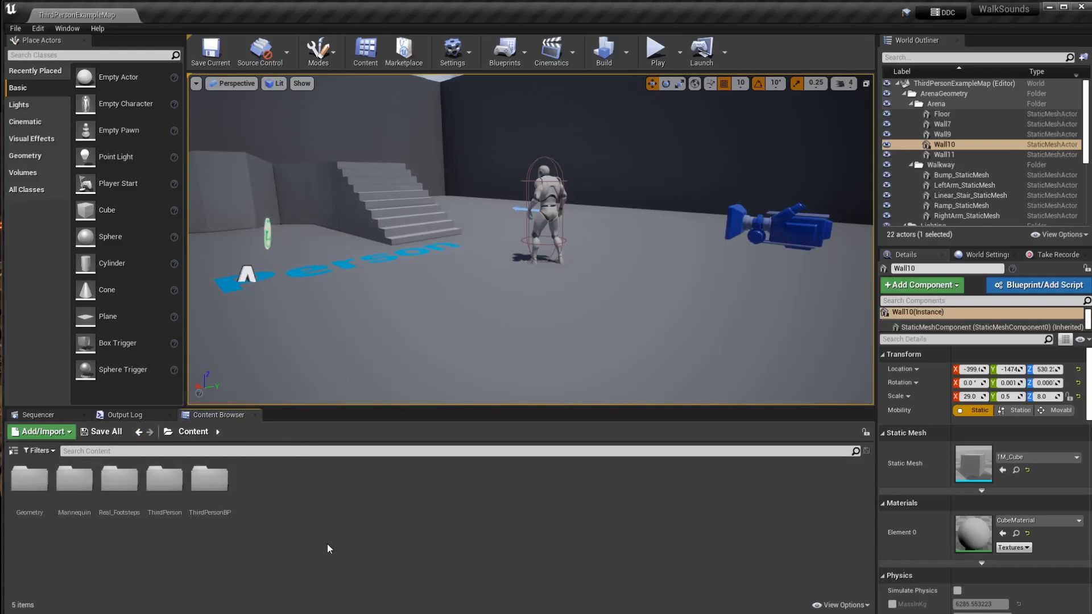
{"action": "left_click", "coordinate": [120, 489]}
{"action": "double_click", "coordinate": [120, 489]}
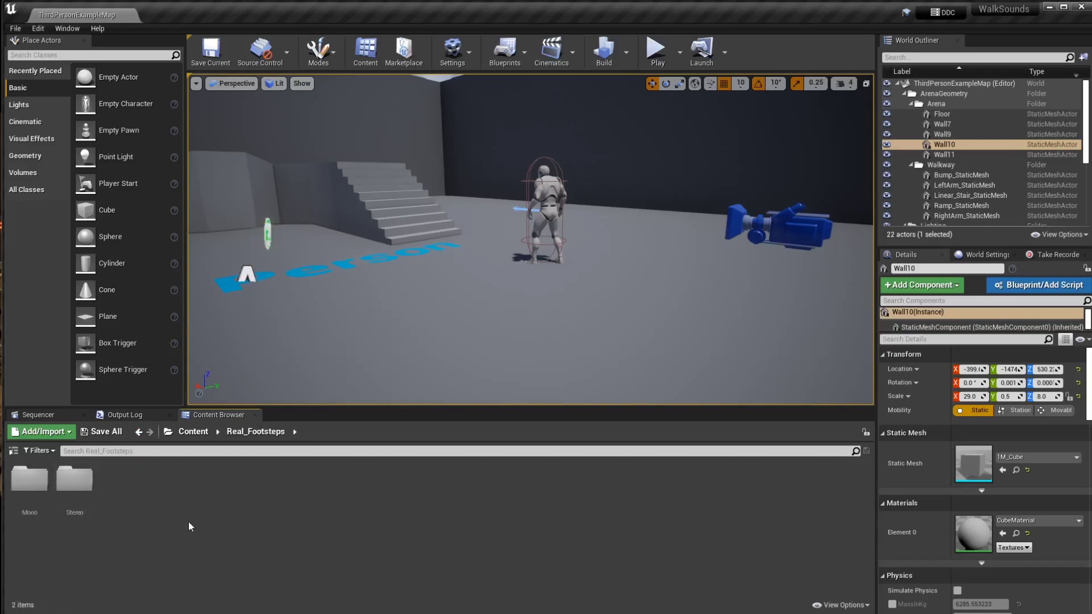
- Open the Cement folder inside Stereo > Wavs of the Real_Footsteps library
{"action": "double_click", "coordinate": [79, 484]}
{"action": "left_click", "coordinate": [74, 484]}
{"action": "double_click", "coordinate": [73, 483]}
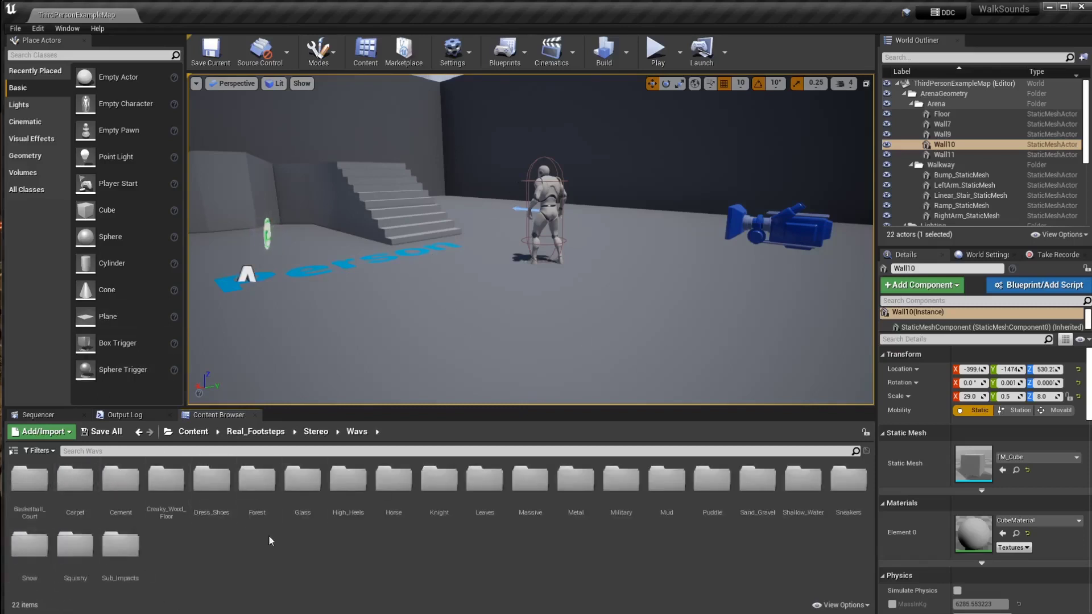
{"action": "double_click", "coordinate": [120, 481]}
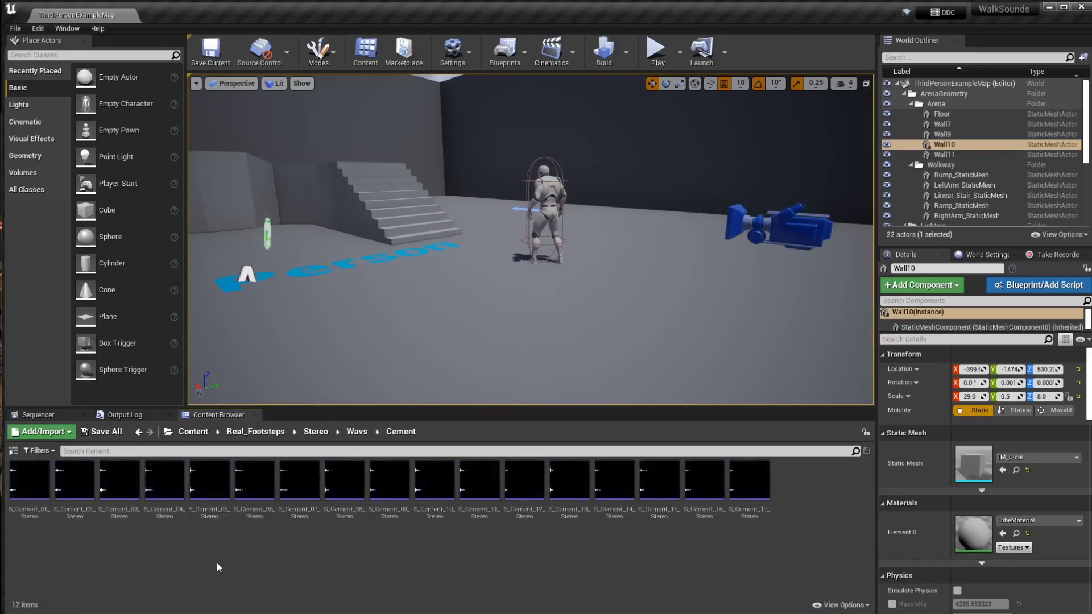
- Preview the cement footstep sound waves one after another, from S_Cement_02_Stereo through S_Cement_17_Stereo
{"action": "mouse_move", "coordinate": [18, 480]}
{"action": "left_click", "coordinate": [75, 482]}
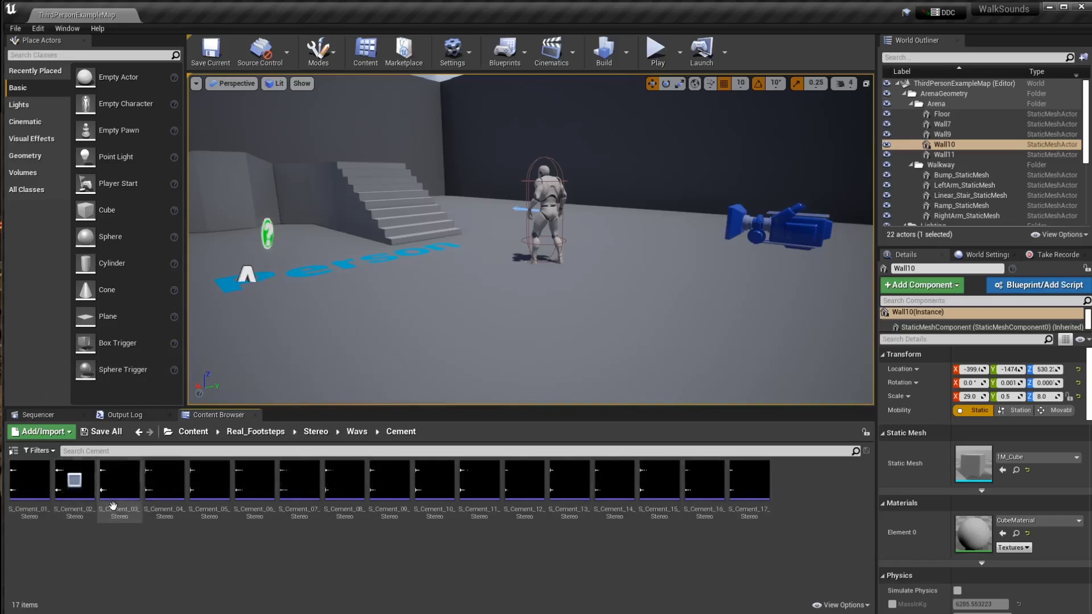
{"action": "left_click", "coordinate": [120, 482]}
{"action": "left_click", "coordinate": [163, 481]}
{"action": "left_click", "coordinate": [208, 482]}
{"action": "left_click", "coordinate": [253, 481]}
{"action": "left_click", "coordinate": [299, 481]}
{"action": "left_click", "coordinate": [344, 481]}
{"action": "left_click", "coordinate": [389, 481]}
{"action": "left_click", "coordinate": [434, 481]}
{"action": "left_click", "coordinate": [479, 481]}
{"action": "left_click", "coordinate": [523, 482]}
{"action": "left_click", "coordinate": [569, 481]}
{"action": "left_click", "coordinate": [613, 481]}
{"action": "left_click", "coordinate": [659, 481]}
{"action": "left_click", "coordinate": [703, 482]}
{"action": "left_click", "coordinate": [748, 481]}
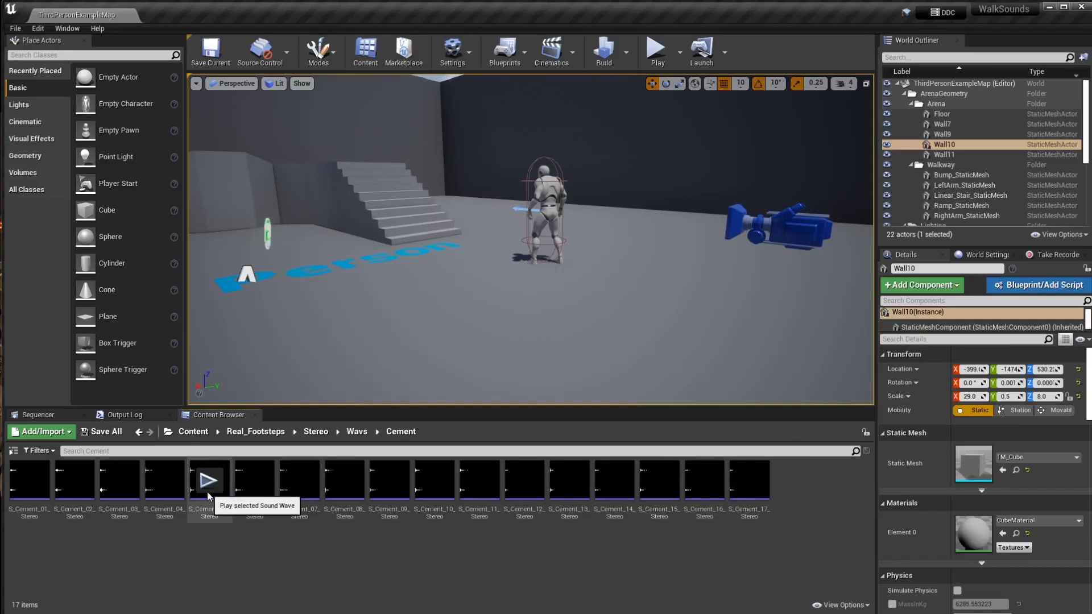
- Play the S_Cement_05_Stereo sound wave several times to hear how a single repeated footstep sounds
{"action": "left_click", "coordinate": [205, 481]}
{"action": "left_click", "coordinate": [206, 481]}
{"action": "left_click", "coordinate": [206, 481]}
{"action": "left_click", "coordinate": [206, 483]}
{"action": "left_click", "coordinate": [206, 482]}
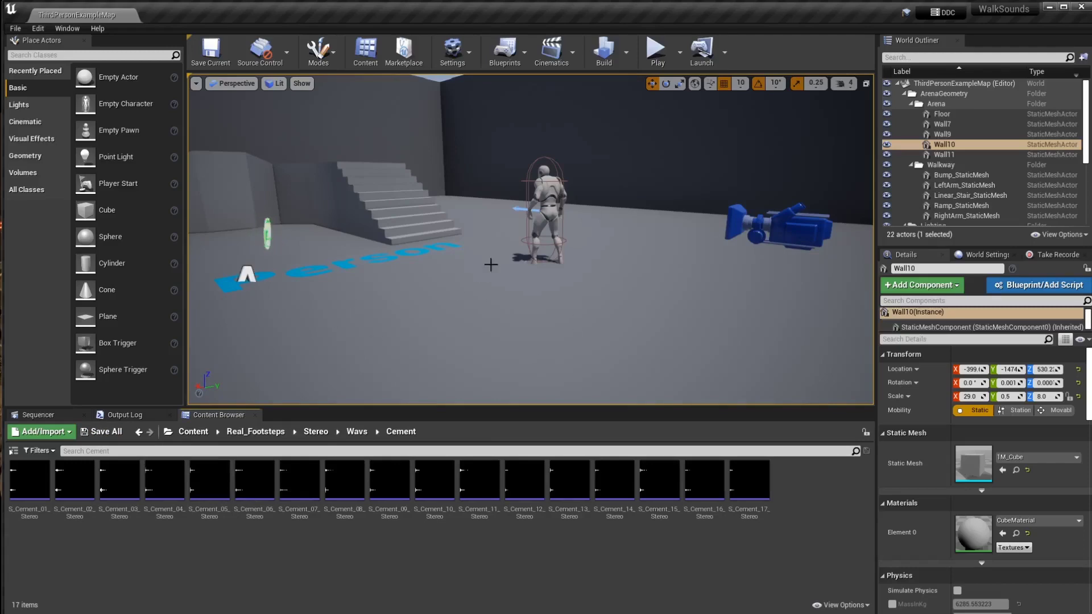
- Select the ThirdPersonCharacter in the level, focus the viewport on it and view it from the front
{"action": "right_click_drag", "start_coordinate": [445, 173], "coordinate": [529, 208]}
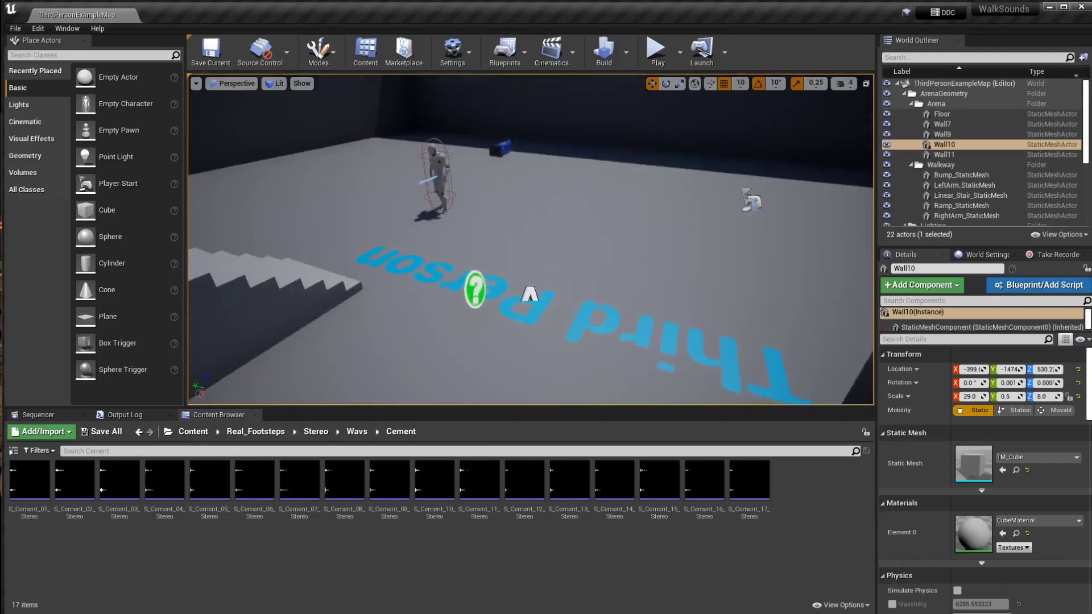
{"action": "left_click", "coordinate": [444, 174]}
{"action": "key", "text": "f"}
{"action": "left_click_drag", "start_coordinate": [605, 214], "coordinate": [711, 202], "text": "alt"}
{"action": "key", "text": "f"}
{"action": "right_click_drag", "start_coordinate": [620, 201], "coordinate": [666, 203]}
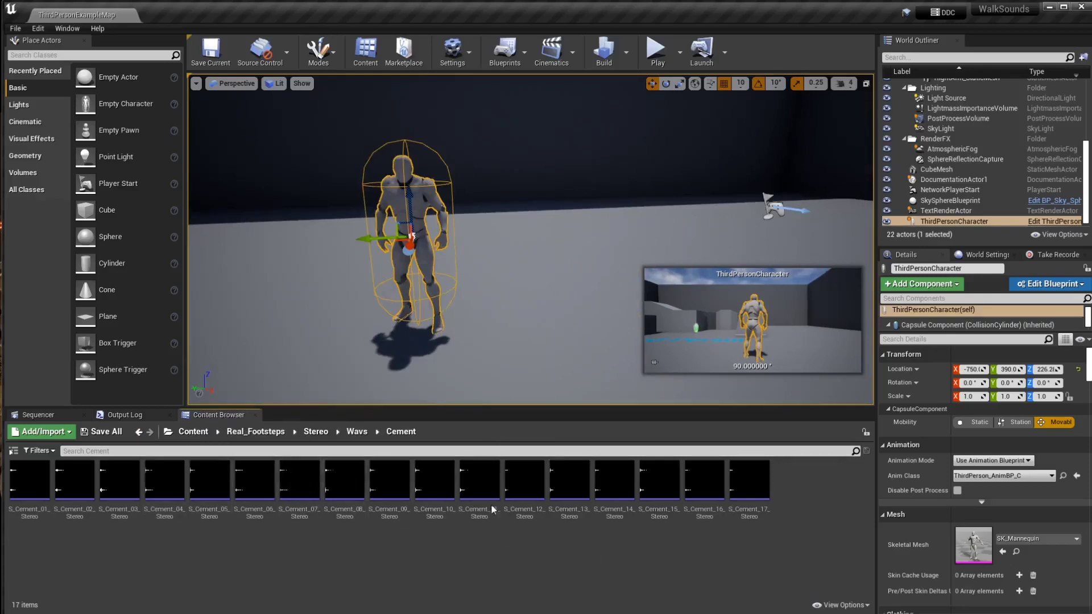
- Open a second Content Browser window and place it over the level viewport, above the Cement folder's sounds
{"action": "left_click", "coordinate": [67, 29]}
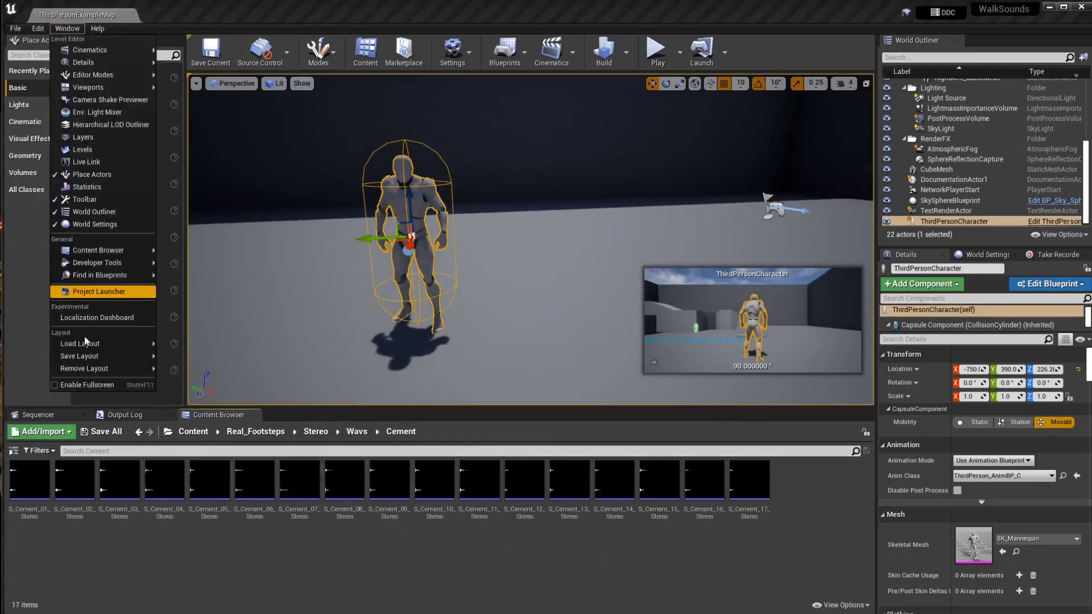
{"action": "mouse_move", "coordinate": [93, 251]}
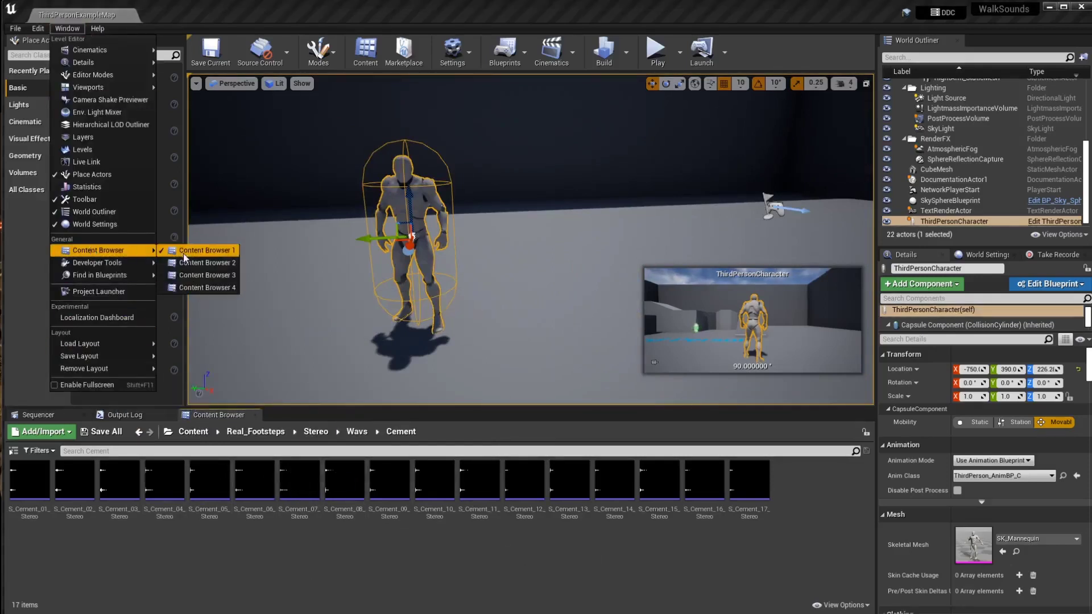
{"action": "left_click", "coordinate": [196, 251]}
{"action": "left_click_drag", "start_coordinate": [865, 122], "coordinate": [573, 46]}
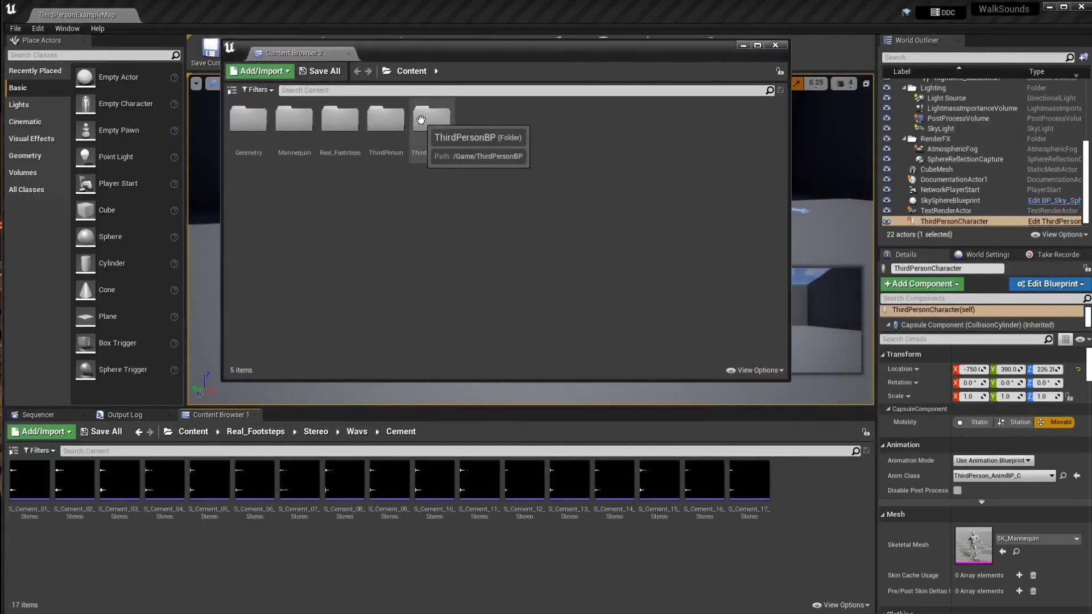
{"action": "left_click_drag", "start_coordinate": [461, 50], "coordinate": [452, 47]}
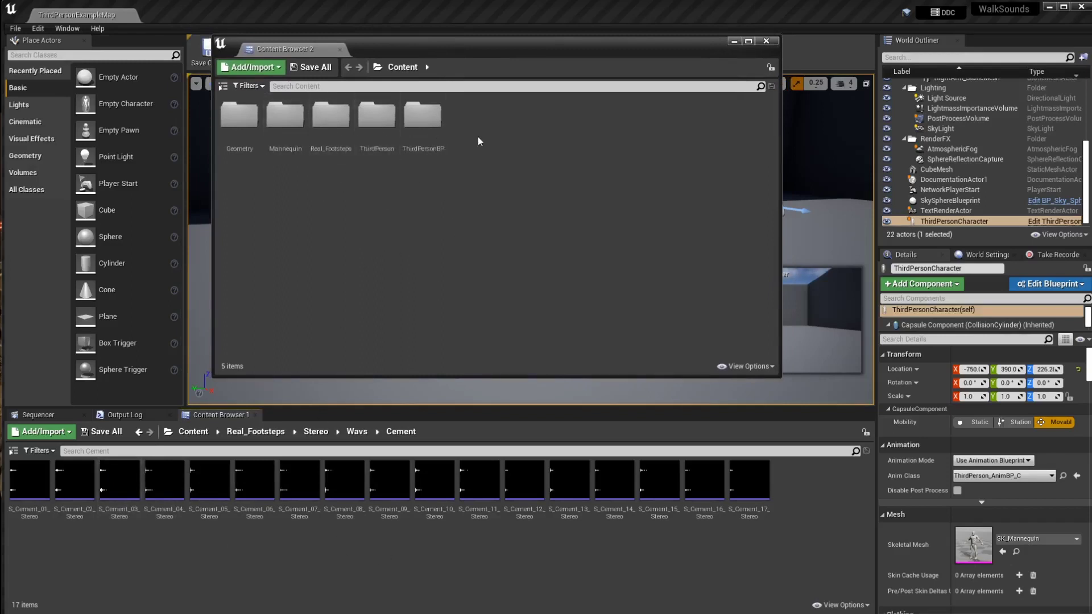
- Create a folder named Sounds in the root Content folder of the second Content Browser
{"action": "right_click", "coordinate": [498, 136]}
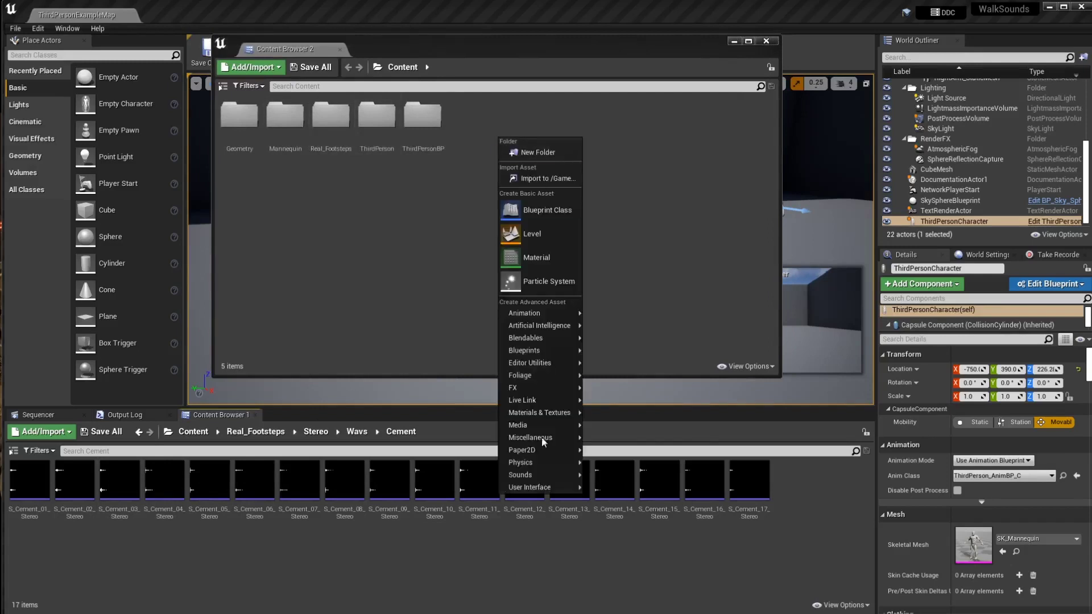
{"action": "left_click", "coordinate": [535, 152]}
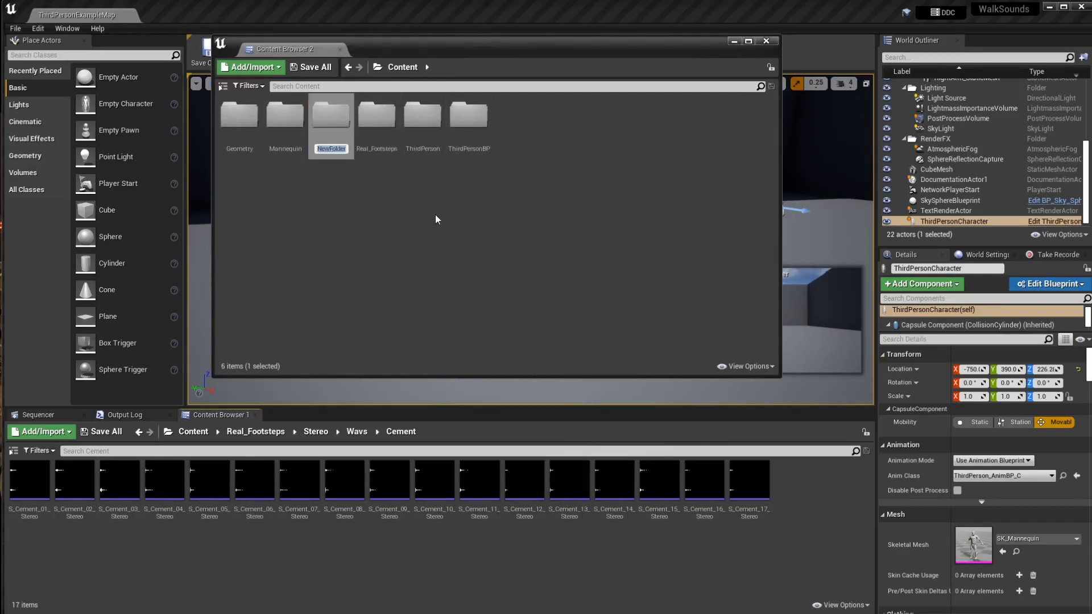
{"action": "type", "text": "Sounds"}
{"action": "key", "text": "Return"}
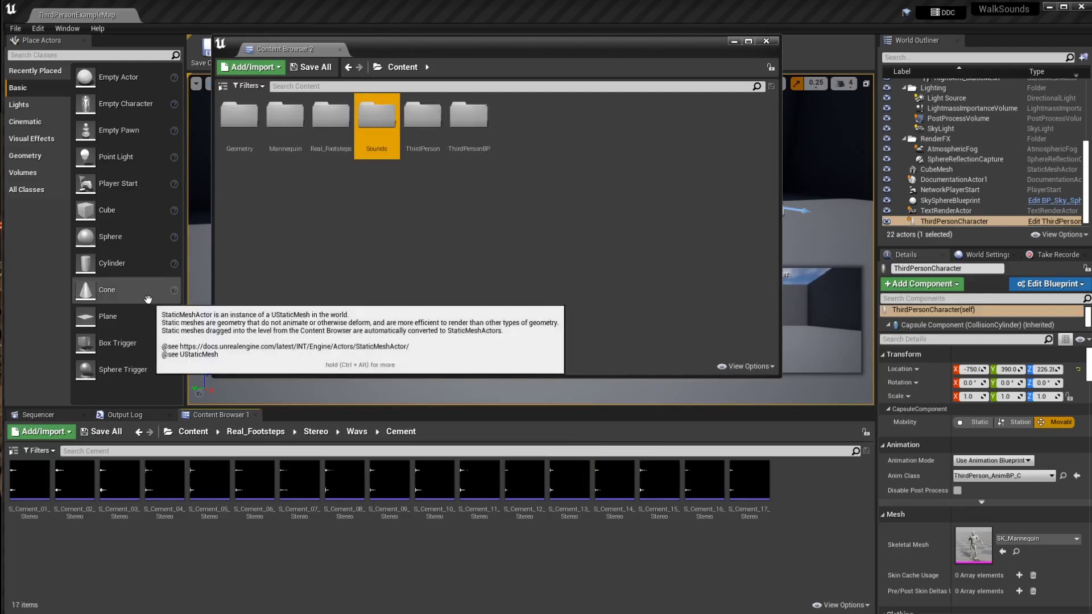
- Create a folder named Footsteps inside the Sounds folder and open it
{"action": "double_click", "coordinate": [377, 123]}
{"action": "right_click", "coordinate": [290, 157]}
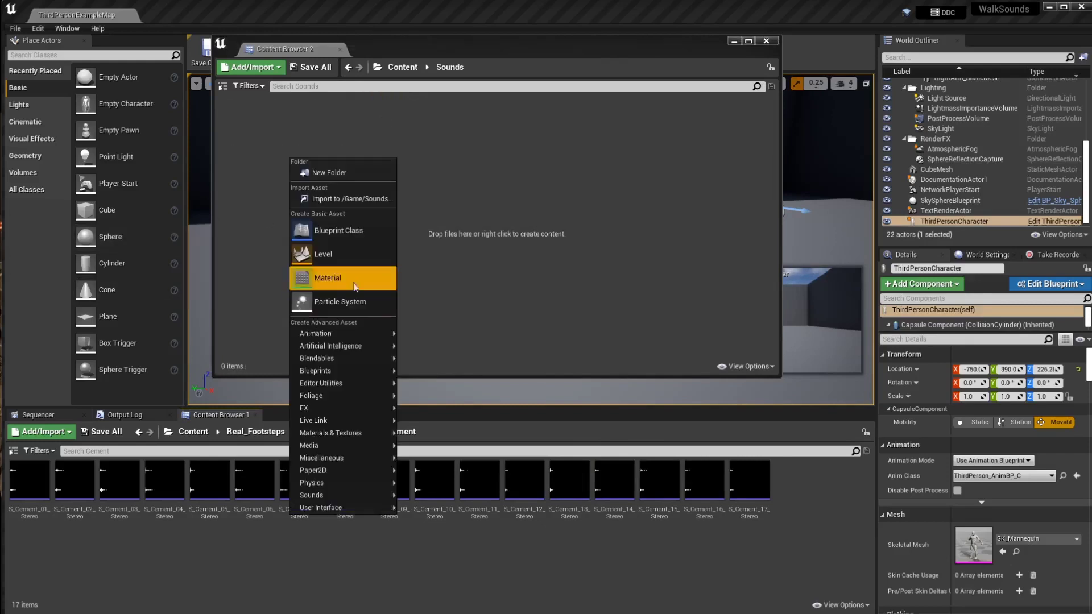
{"action": "left_click", "coordinate": [332, 173]}
{"action": "type", "text": "Footstep"}
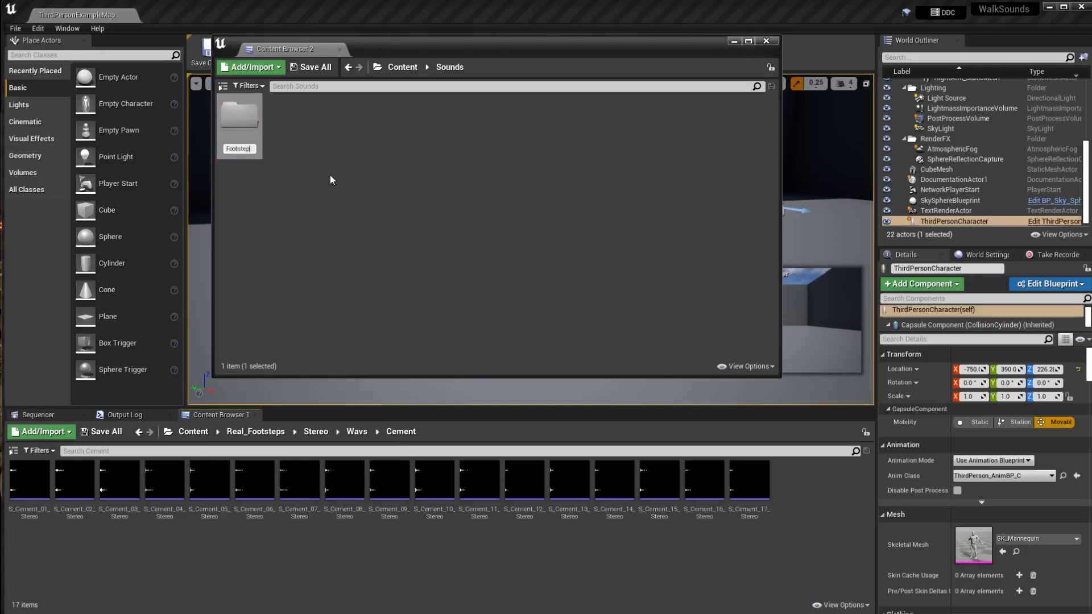
{"action": "type", "text": "s"}
{"action": "key", "text": "Return"}
{"action": "double_click", "coordinate": [250, 142]}
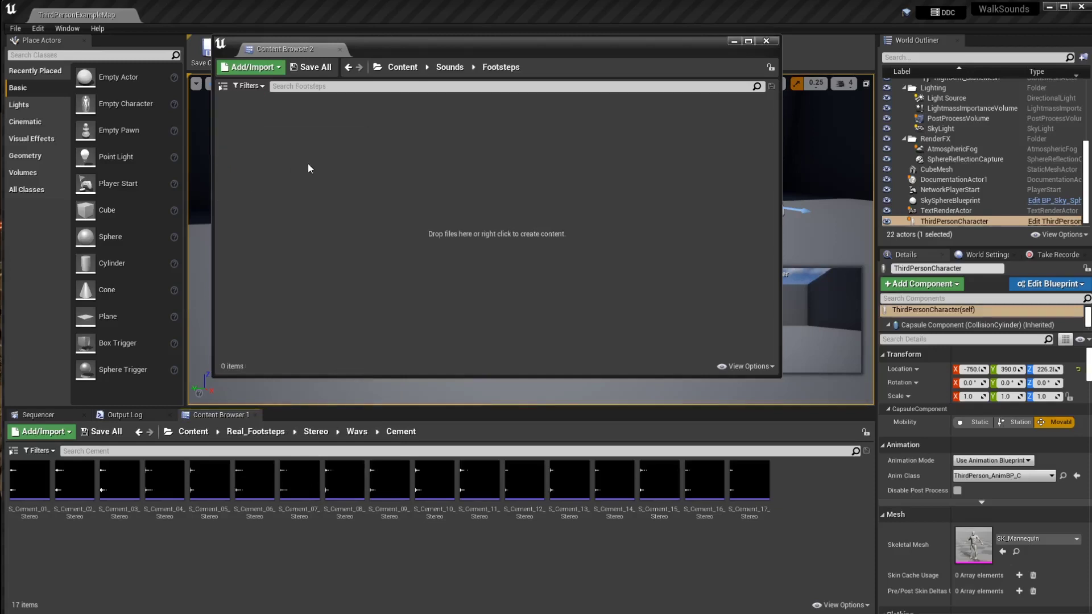
- Create a Sound Cue named CementFootsteps in the Footsteps folder
{"action": "right_click", "coordinate": [308, 163]}
{"action": "right_click", "coordinate": [249, 131]}
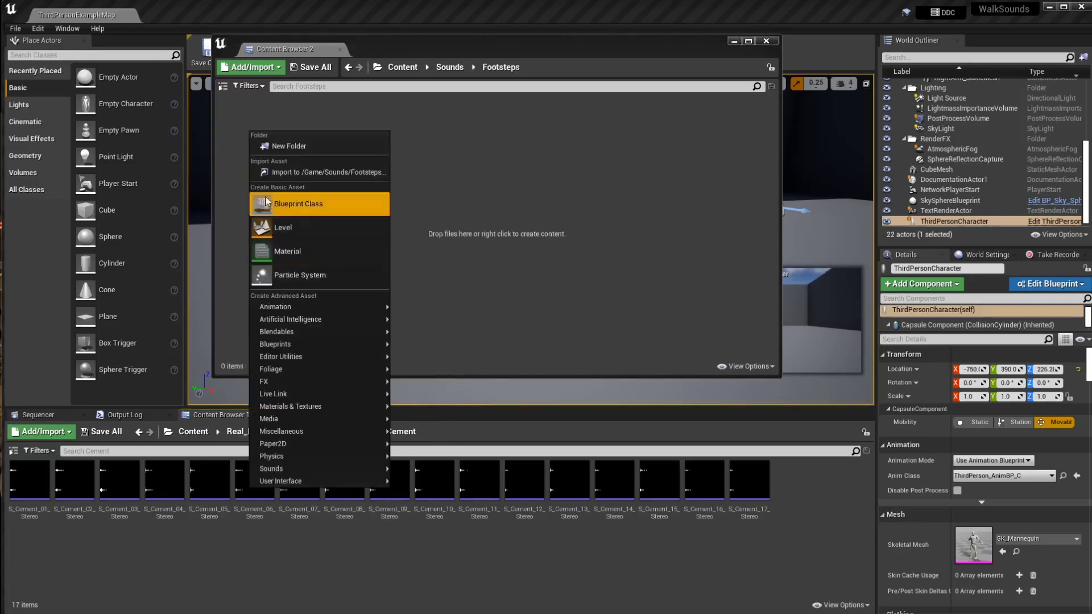
{"action": "mouse_move", "coordinate": [277, 470]}
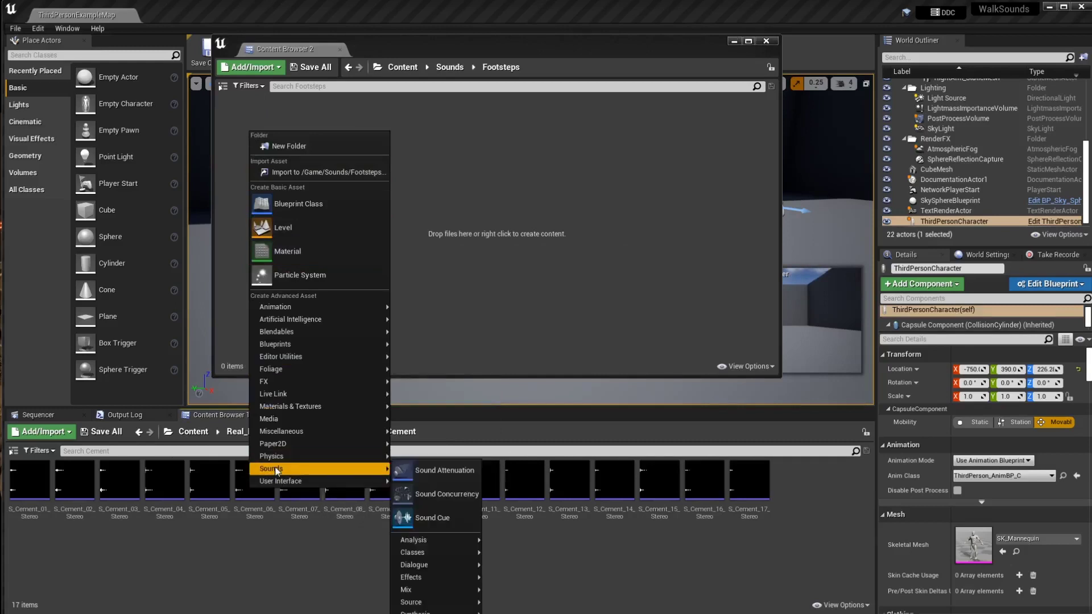
{"action": "left_click", "coordinate": [428, 519]}
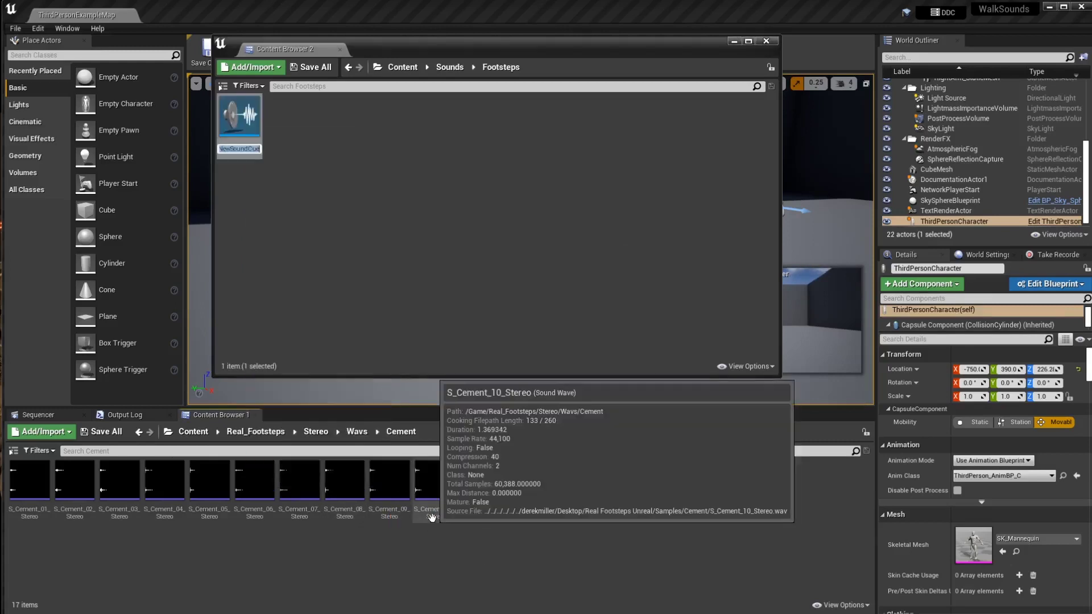
{"action": "type", "text": "CementFootsteps"}
{"action": "key", "text": "Return"}
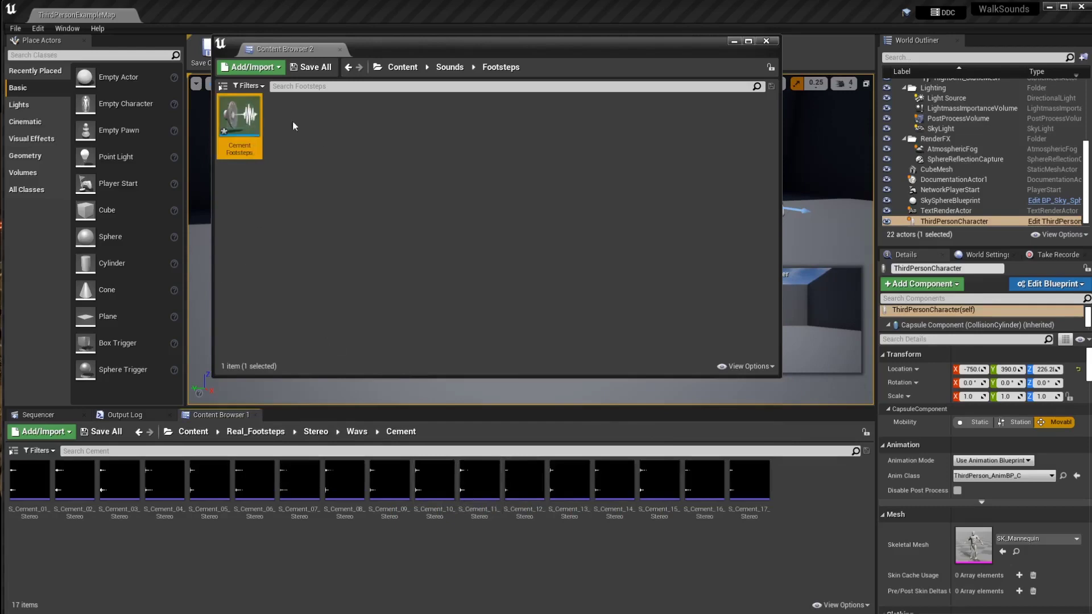
- Open the CementFootsteps sound cue, raise its Output node in the graph and move the editor window clear of the content browsers
{"action": "double_click", "coordinate": [242, 119]}
{"action": "left_click_drag", "start_coordinate": [341, 9], "coordinate": [504, 30]}
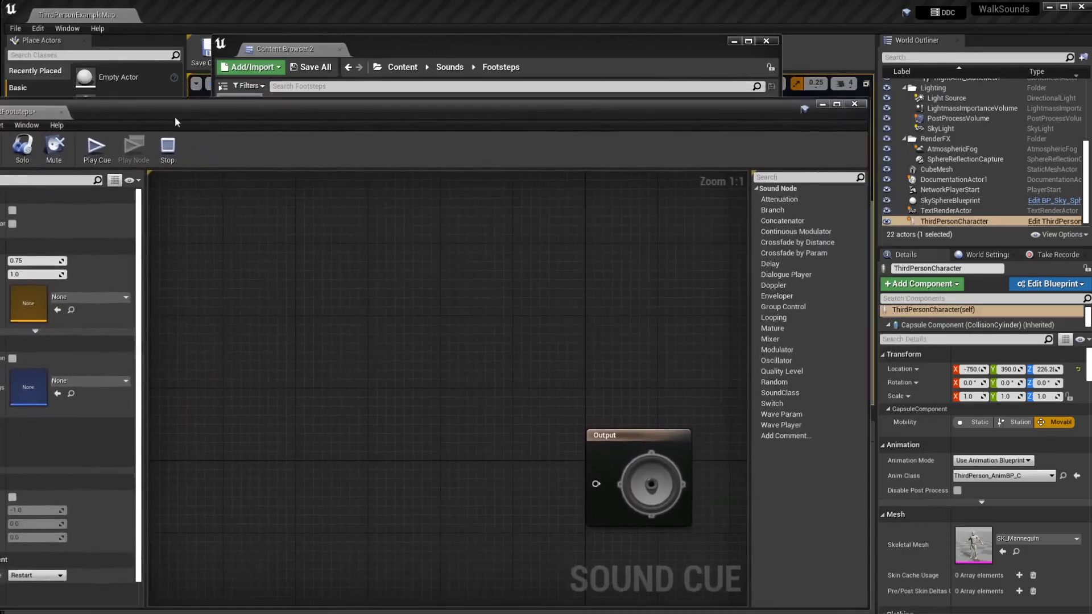
{"action": "left_click_drag", "start_coordinate": [170, 114], "coordinate": [240, 16]}
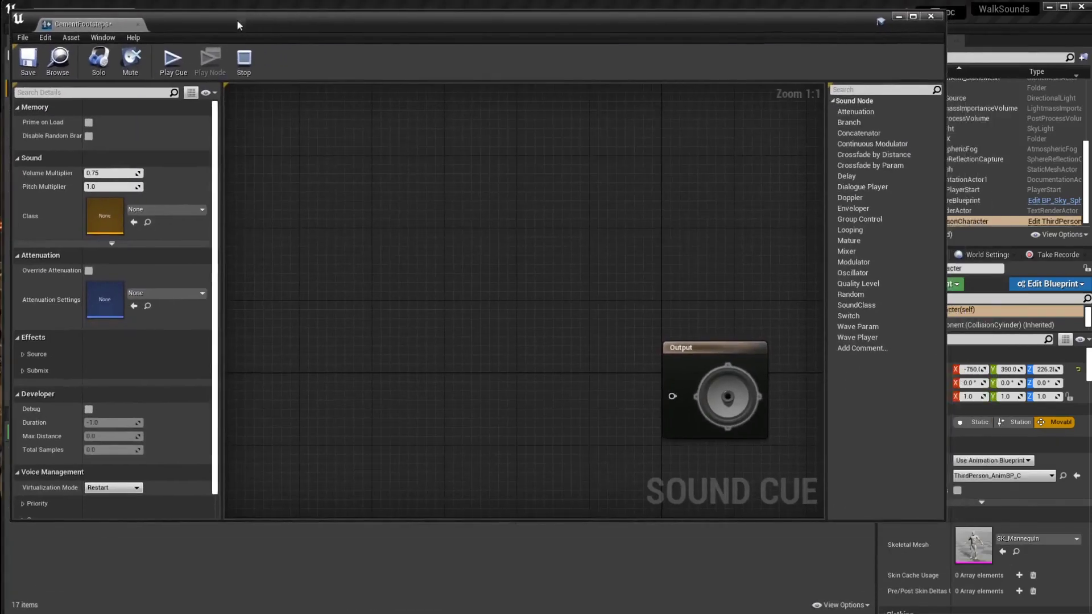
{"action": "left_click_drag", "start_coordinate": [309, 28], "coordinate": [351, 51]}
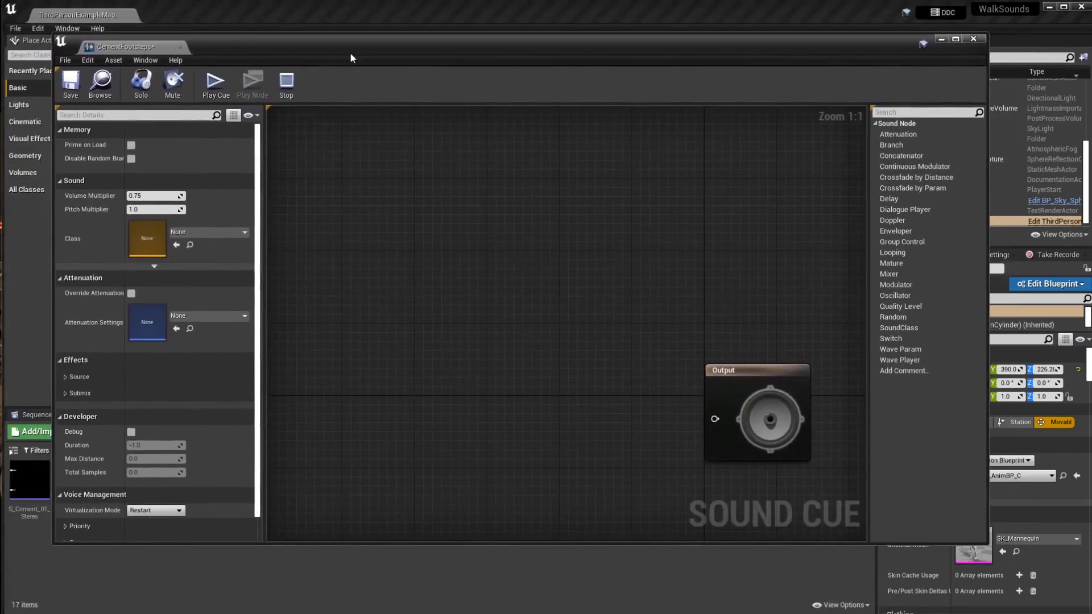
{"action": "left_click_drag", "start_coordinate": [733, 369], "coordinate": [728, 301]}
{"action": "scroll", "coordinate": [563, 277], "scroll_direction": "down", "scroll_amount": 1}
{"action": "left_click_drag", "start_coordinate": [328, 44], "coordinate": [0, 72]}
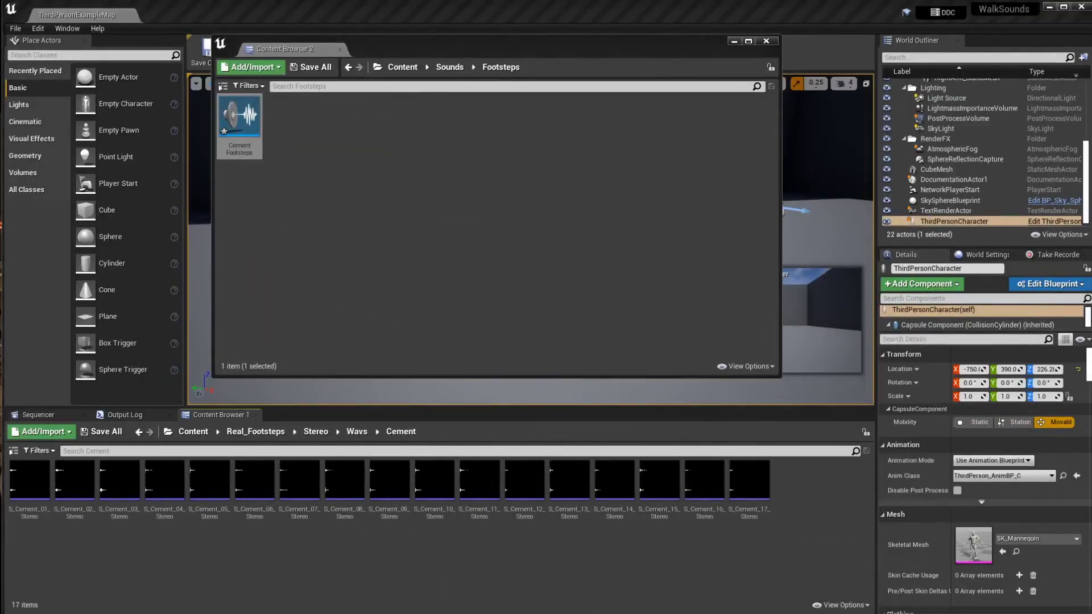
- Add all the Cement folder's sound waves, S_Cement_01_Stereo through S_Cement_17_Stereo, to the CementFootsteps graph as Wave Player nodes
{"action": "left_click", "coordinate": [29, 481]}
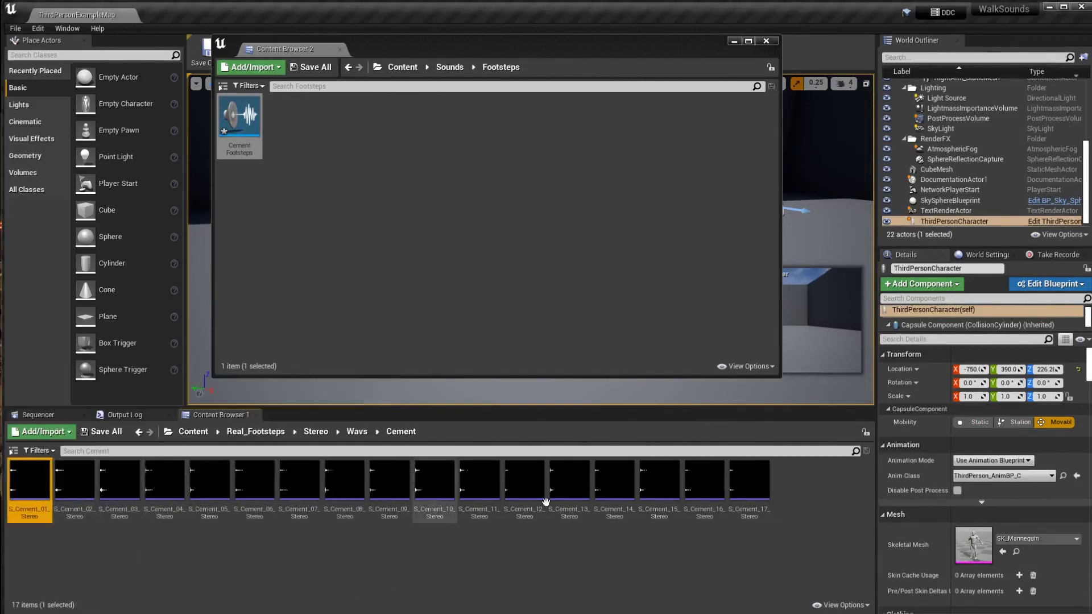
{"action": "left_click", "coordinate": [759, 512], "text": "shift"}
{"action": "double_click", "coordinate": [239, 125]}
{"action": "left_click_drag", "start_coordinate": [690, 69], "coordinate": [550, 50]}
{"action": "left_click_drag", "start_coordinate": [38, 490], "coordinate": [690, 179]}
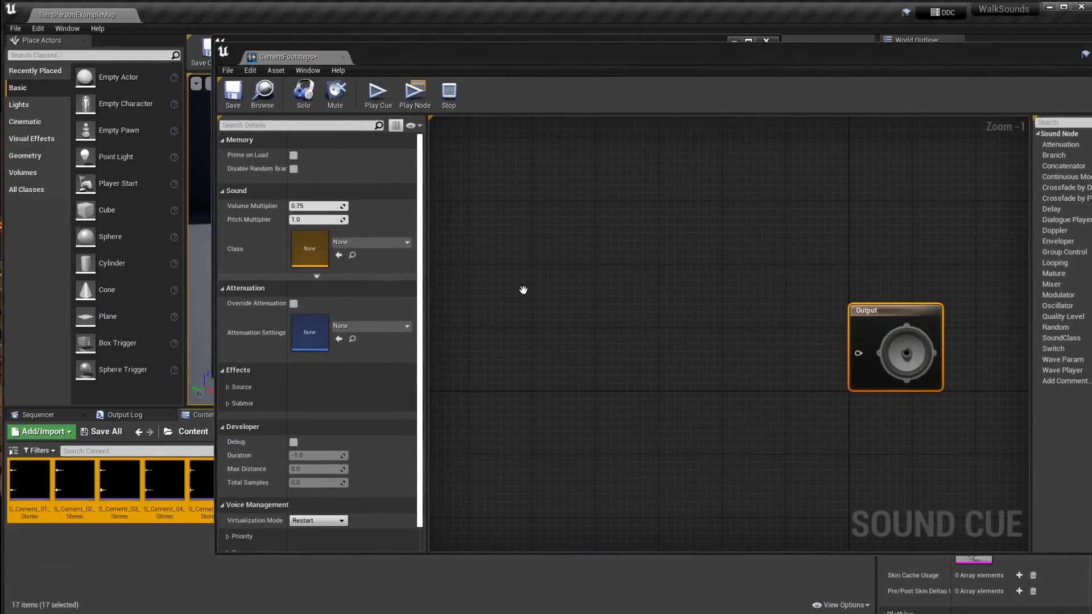
{"action": "left_click_drag", "start_coordinate": [30, 481], "coordinate": [538, 246]}
{"action": "scroll", "coordinate": [654, 239], "scroll_direction": "down", "scroll_amount": 4}
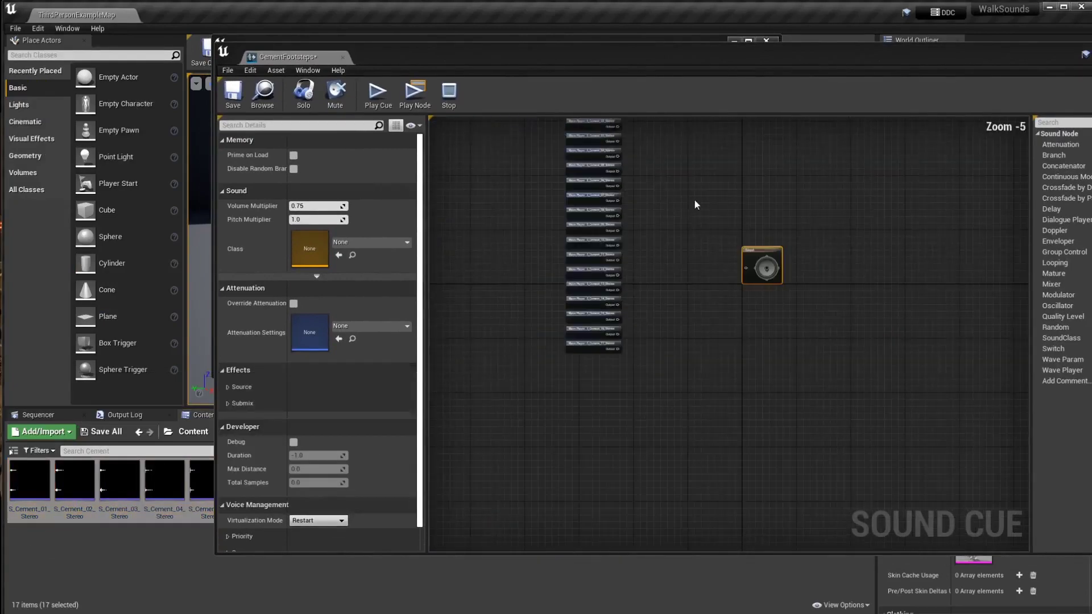
- Delete the Wave Player nodes below S_Cement_08_Stereo, leaving only the first eight cement sounds in the graph
{"action": "left_click_drag", "start_coordinate": [537, 154], "coordinate": [597, 409]}
{"action": "left_click_drag", "start_coordinate": [583, 175], "coordinate": [611, 218]}
{"action": "scroll", "coordinate": [626, 262], "scroll_direction": "up", "scroll_amount": 2}
{"action": "scroll", "coordinate": [624, 230], "scroll_direction": "down", "scroll_amount": 1}
{"action": "left_click_drag", "start_coordinate": [503, 509], "coordinate": [502, 332]}
{"action": "key", "text": "Delete"}
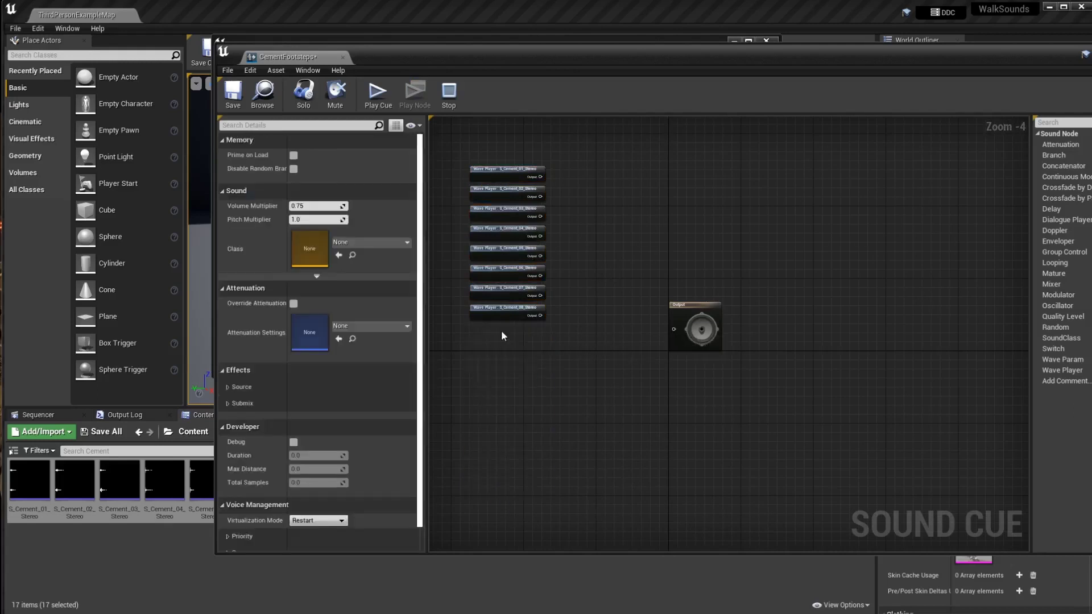
- Line up the eight Wave Player nodes beside the Output node, leaving space between them for another node
{"action": "left_click_drag", "start_coordinate": [467, 126], "coordinate": [550, 379]}
{"action": "left_click_drag", "start_coordinate": [493, 183], "coordinate": [528, 267]}
{"action": "left_click", "coordinate": [694, 234]}
{"action": "right_click_drag", "start_coordinate": [692, 267], "coordinate": [616, 264]}
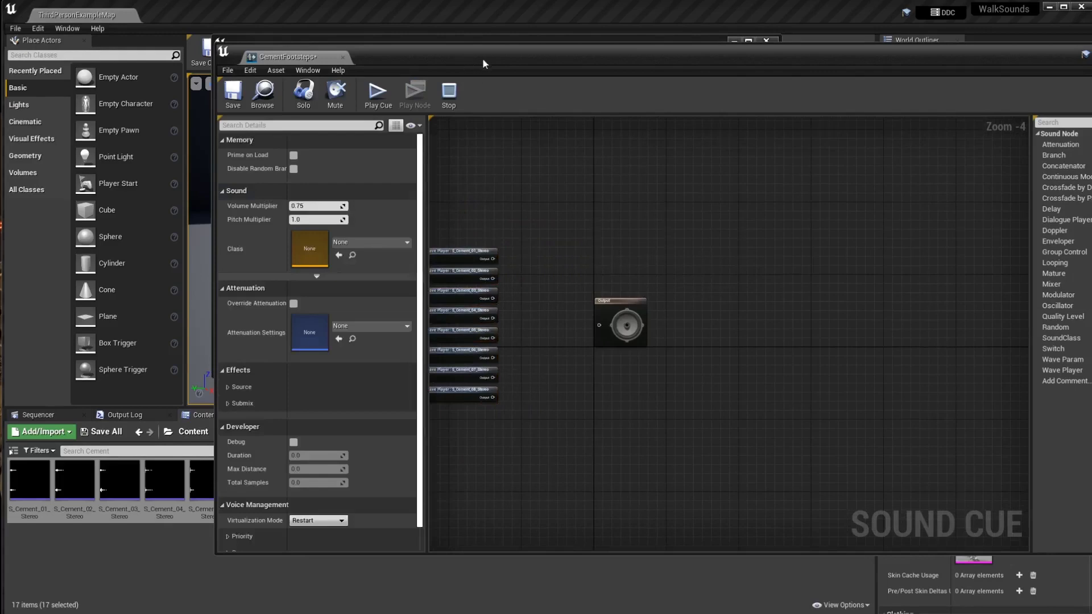
{"action": "left_click_drag", "start_coordinate": [479, 63], "coordinate": [340, 63]}
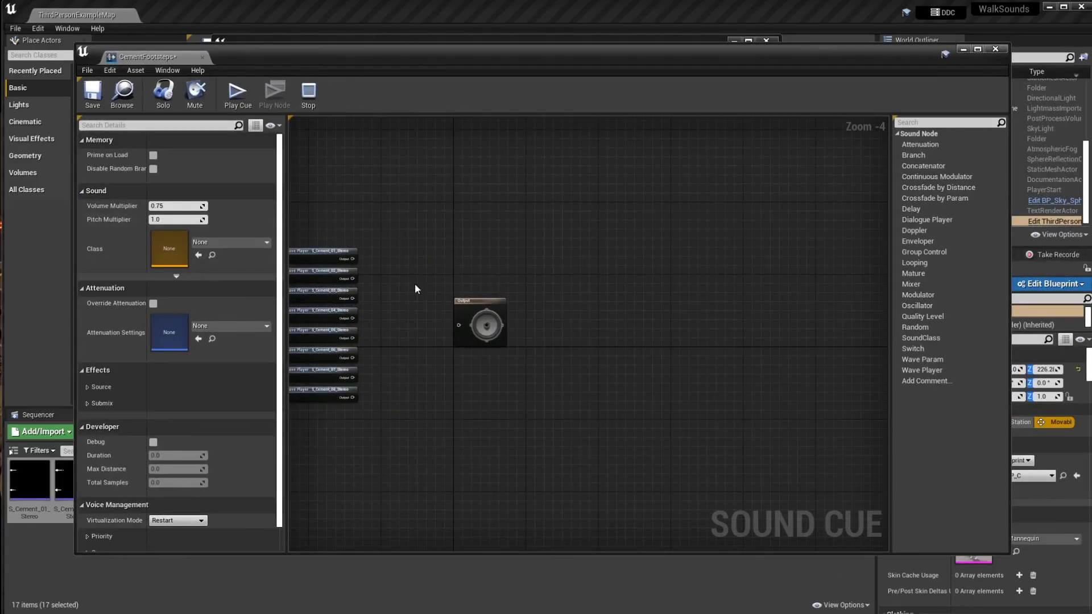
{"action": "scroll", "coordinate": [408, 309], "scroll_direction": "up", "scroll_amount": 2}
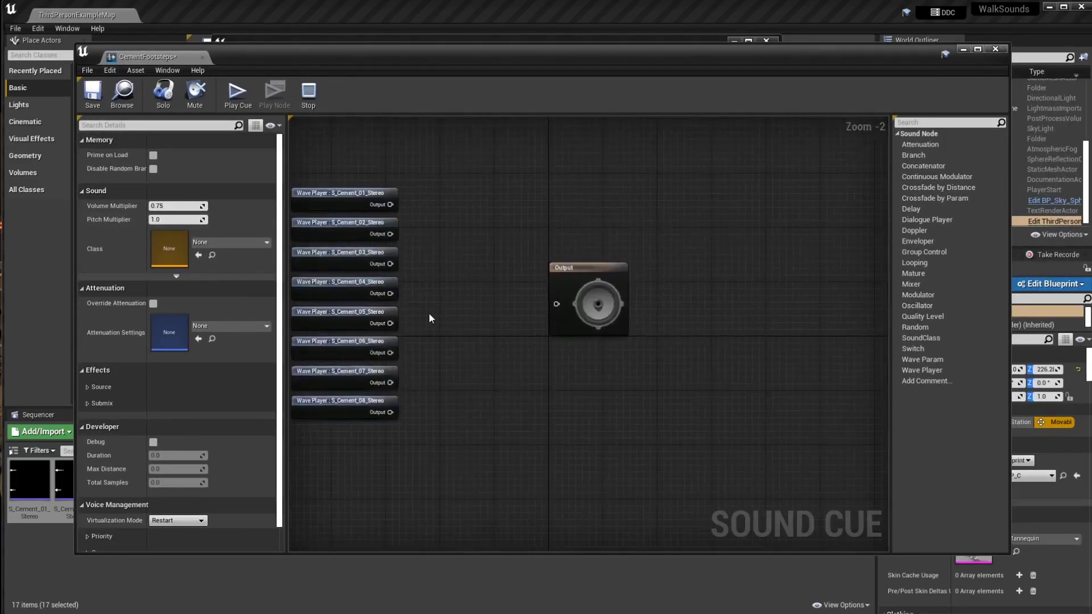
{"action": "left_click_drag", "start_coordinate": [596, 290], "coordinate": [663, 290]}
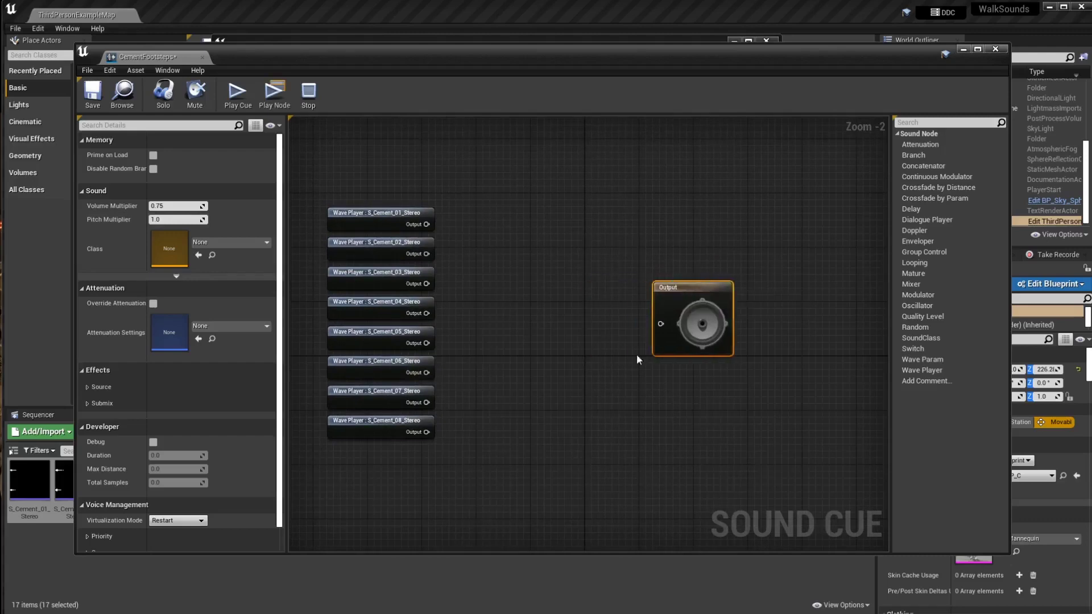
- Add a Random node between the Wave Player nodes and the Output node
{"action": "left_click", "coordinate": [550, 278]}
{"action": "right_click", "coordinate": [512, 329]}
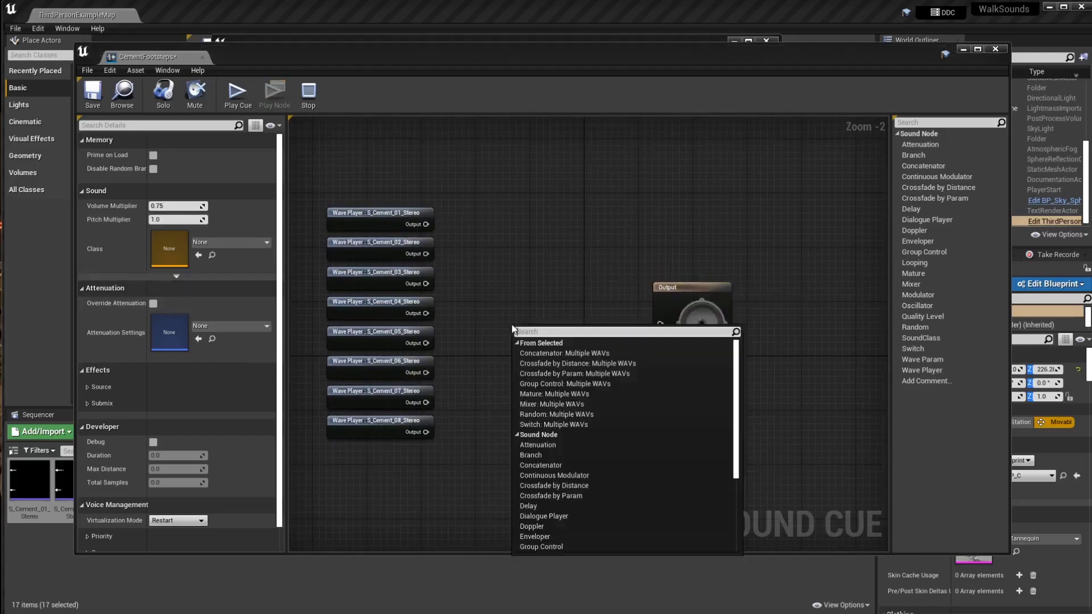
{"action": "type", "text": "random"}
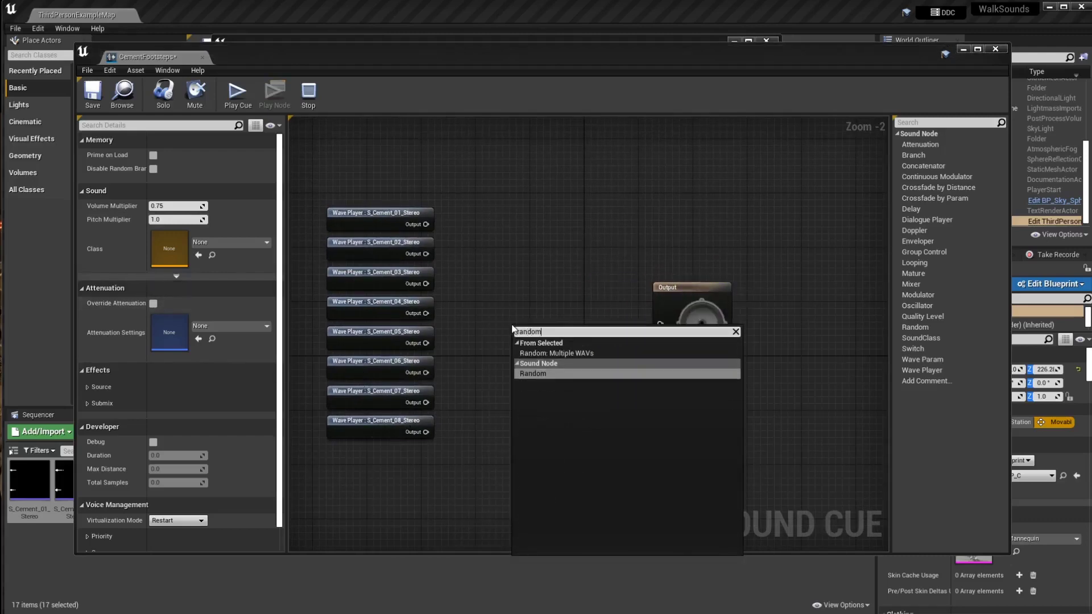
{"action": "left_click", "coordinate": [520, 374]}
{"action": "left_click_drag", "start_coordinate": [514, 355], "coordinate": [498, 329]}
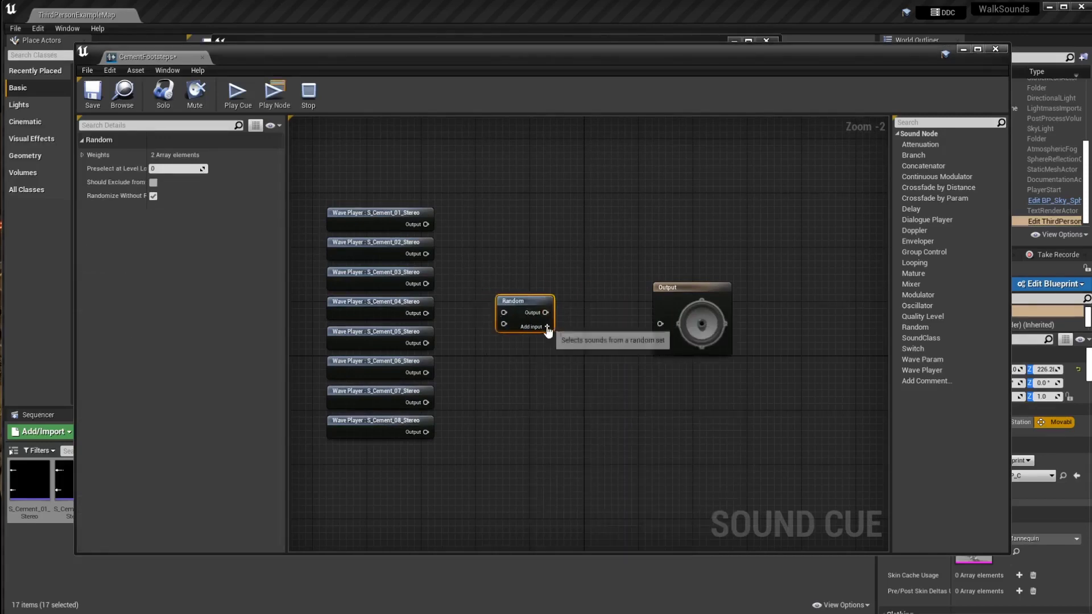
- Give the Random node three more inputs and connect S_Cement_01_Stereo through S_Cement_05_Stereo to its five inputs in order
{"action": "left_click", "coordinate": [539, 328]}
{"action": "left_click", "coordinate": [541, 328]}
{"action": "left_click", "coordinate": [541, 328]}
{"action": "left_click_drag", "start_coordinate": [425, 225], "coordinate": [504, 312]}
{"action": "left_click_drag", "start_coordinate": [426, 254], "coordinate": [504, 324]}
{"action": "left_click_drag", "start_coordinate": [426, 284], "coordinate": [504, 335]}
{"action": "left_click_drag", "start_coordinate": [426, 313], "coordinate": [503, 347]}
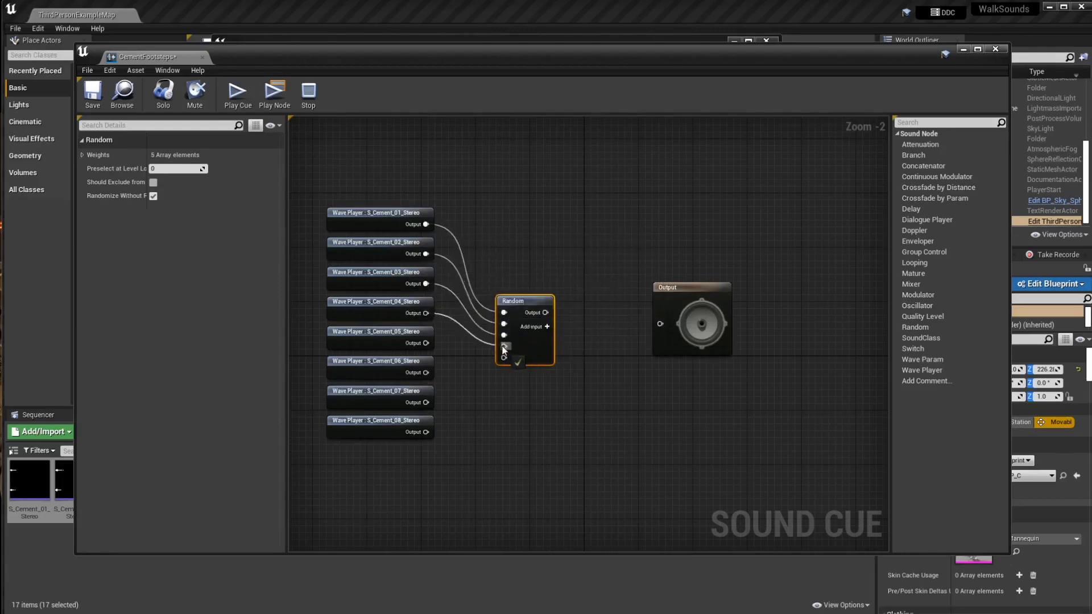
{"action": "left_click_drag", "start_coordinate": [426, 343], "coordinate": [504, 358]}
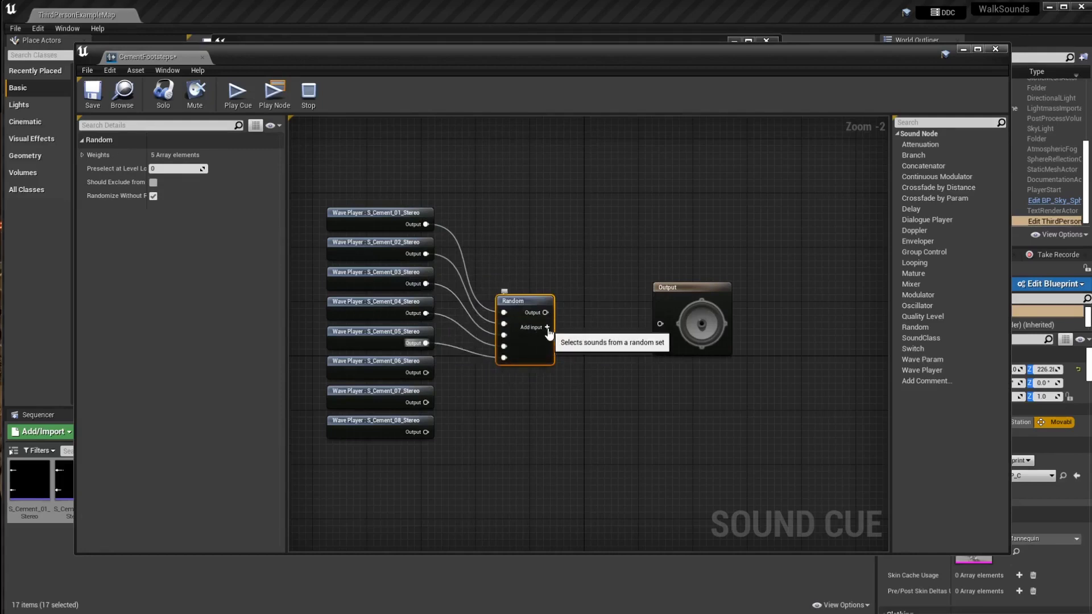
- Add another three inputs to the Random node and connect S_Cement_06_Stereo, S_Cement_07_Stereo and S_Cement_08_Stereo to them
{"action": "left_click", "coordinate": [547, 327]}
{"action": "left_click", "coordinate": [547, 327]}
{"action": "left_click", "coordinate": [547, 327]}
{"action": "left_click_drag", "start_coordinate": [425, 373], "coordinate": [503, 375]}
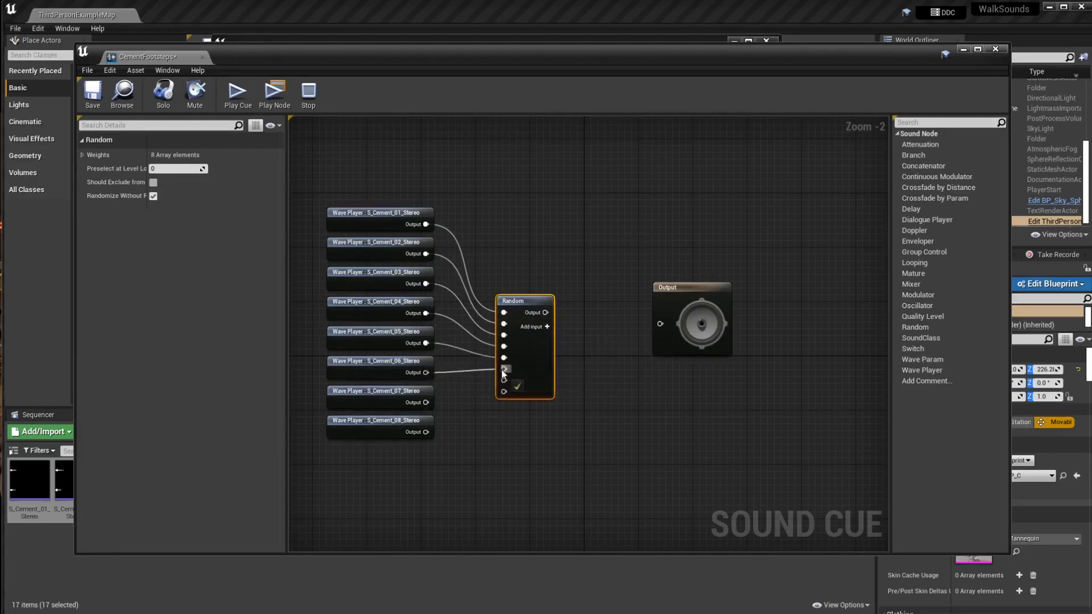
{"action": "left_click_drag", "start_coordinate": [428, 398], "coordinate": [504, 381]}
{"action": "left_click_drag", "start_coordinate": [425, 432], "coordinate": [505, 392]}
{"action": "left_click", "coordinate": [611, 359]}
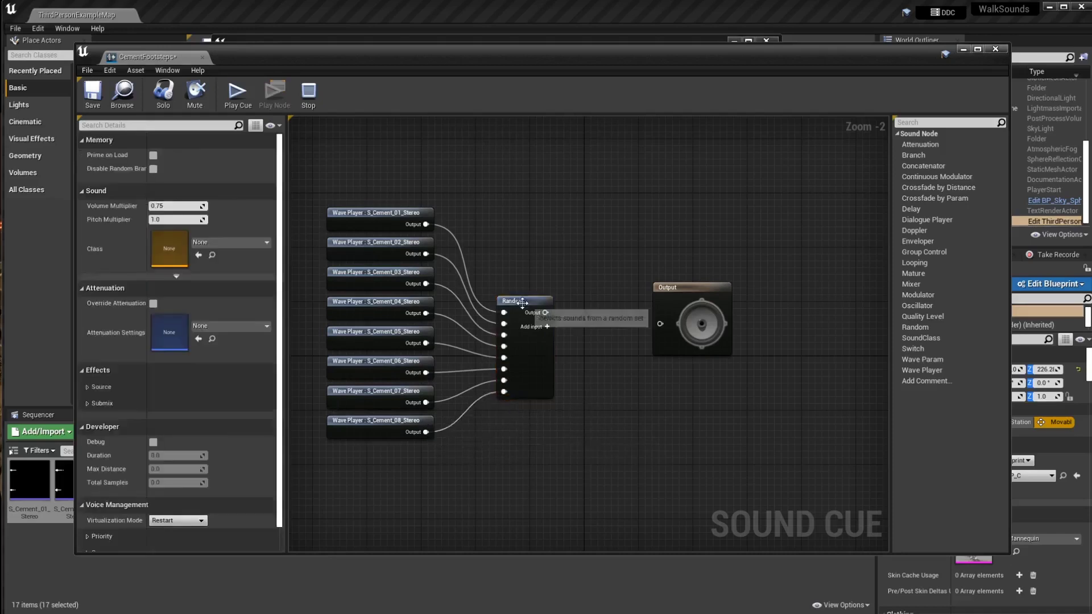
- Make room between Random and Output, insert a Modulator node there and wire Random through it into Output
{"action": "left_click_drag", "start_coordinate": [517, 302], "coordinate": [524, 289]}
{"action": "left_click", "coordinate": [660, 288]}
{"action": "left_click_drag", "start_coordinate": [666, 290], "coordinate": [699, 296]}
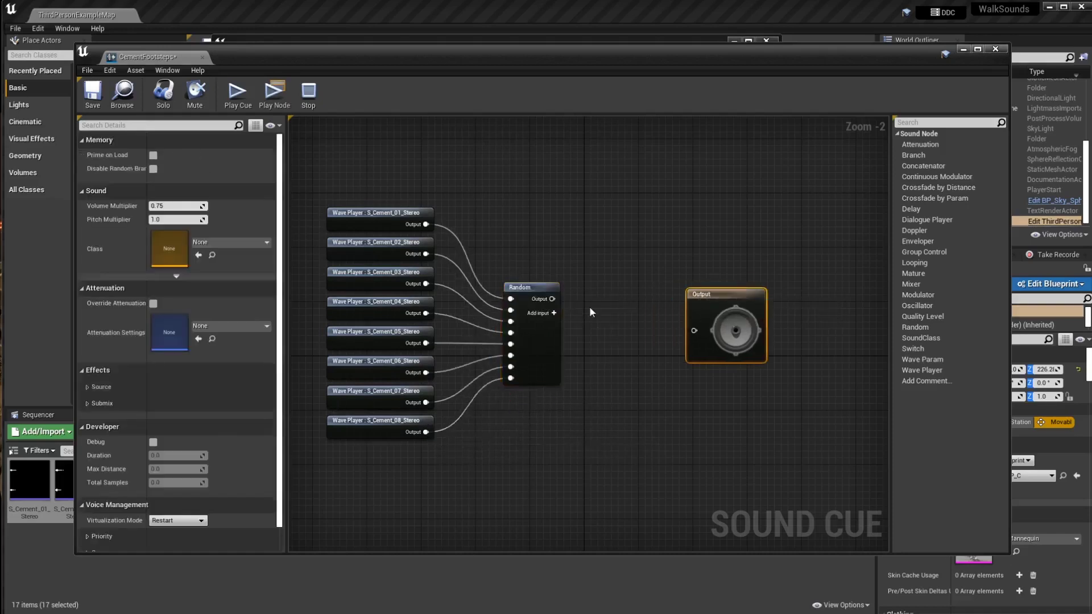
{"action": "right_click", "coordinate": [591, 309]}
{"action": "type", "text": "modula"}
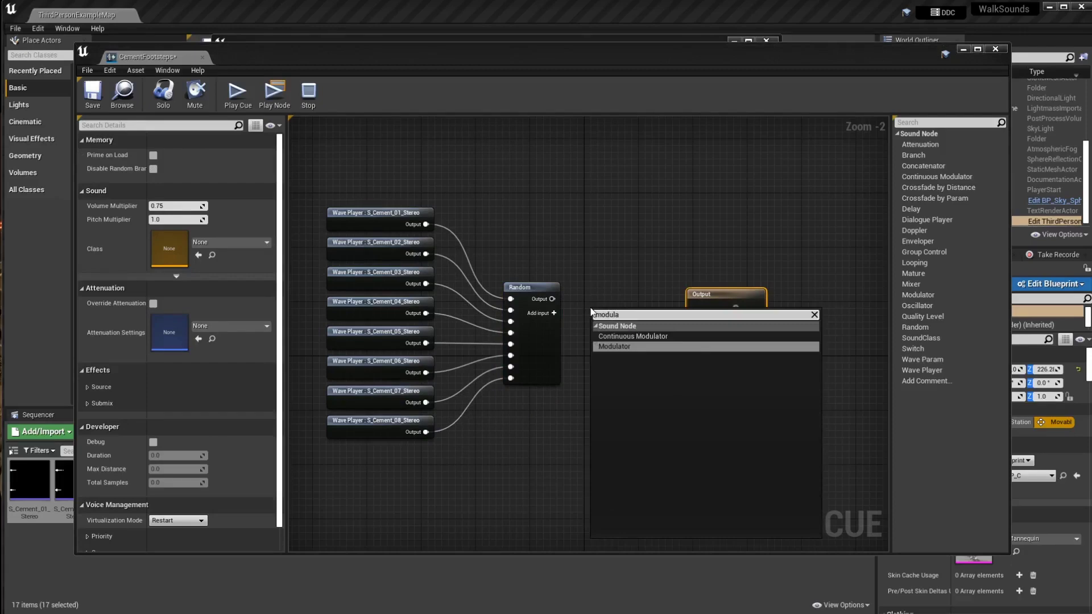
{"action": "left_click", "coordinate": [611, 346]}
{"action": "left_click", "coordinate": [608, 287]}
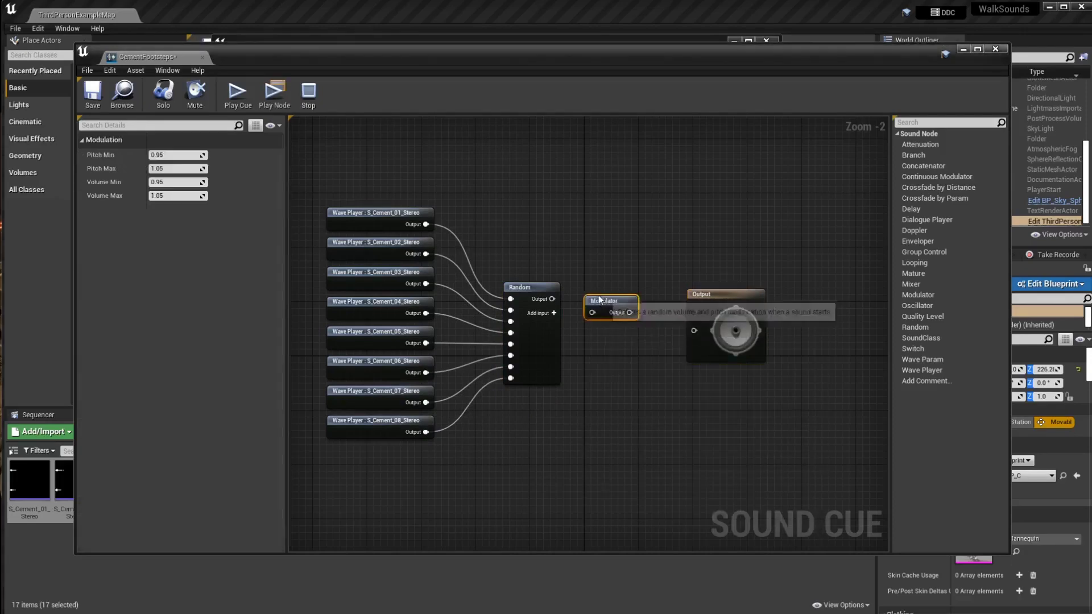
{"action": "left_click_drag", "start_coordinate": [558, 299], "coordinate": [687, 274]}
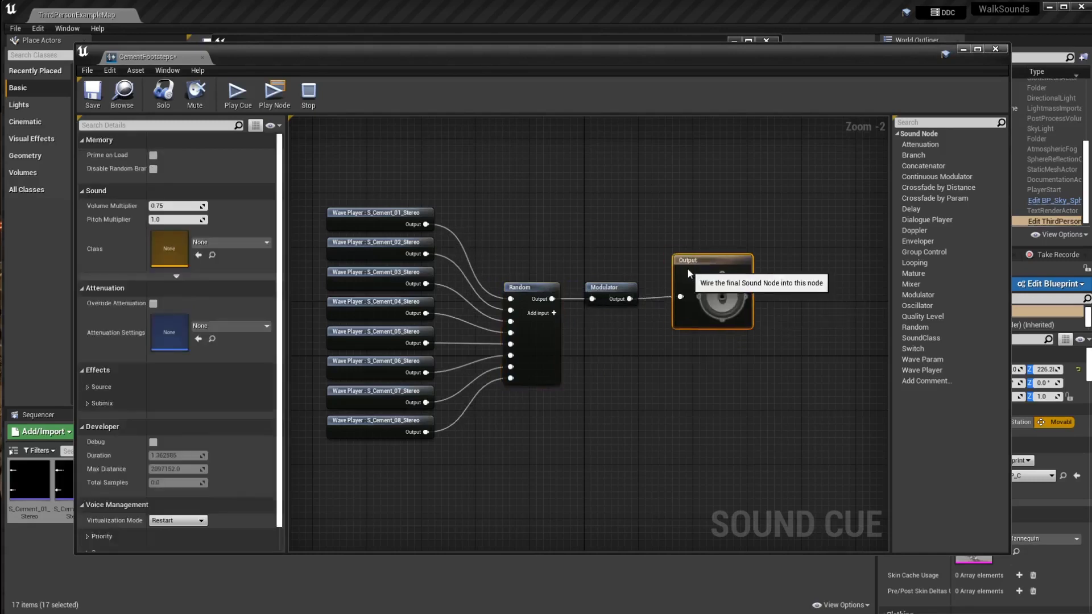
- Set the Modulator node's Volume Min to 0.25 and Volume Max to 0.5
{"action": "scroll", "coordinate": [663, 303], "scroll_direction": "down", "scroll_amount": 1}
{"action": "left_click", "coordinate": [612, 295]}
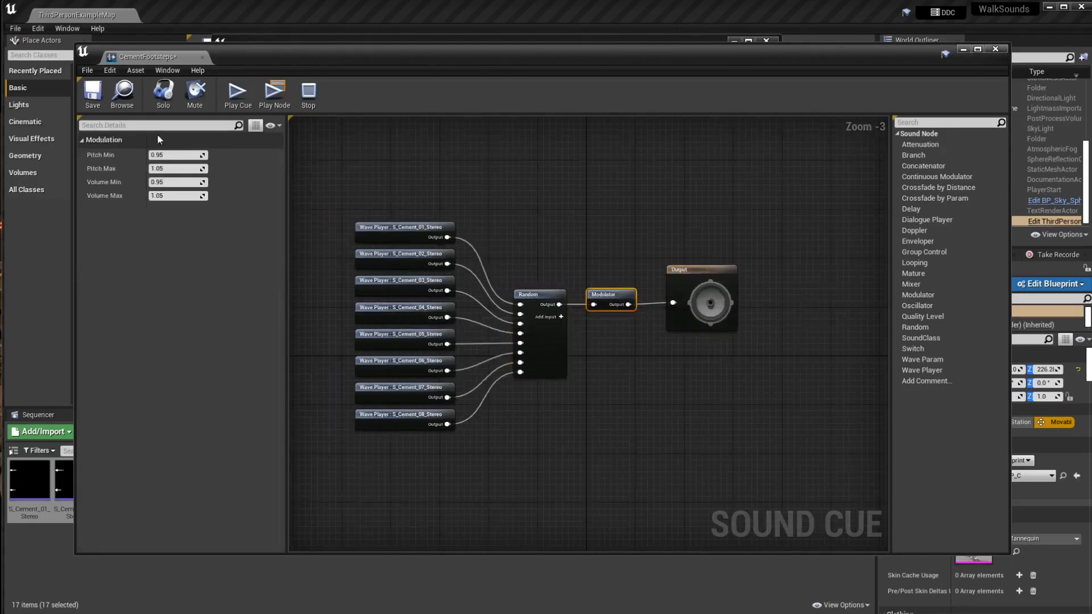
{"action": "left_click", "coordinate": [169, 182]}
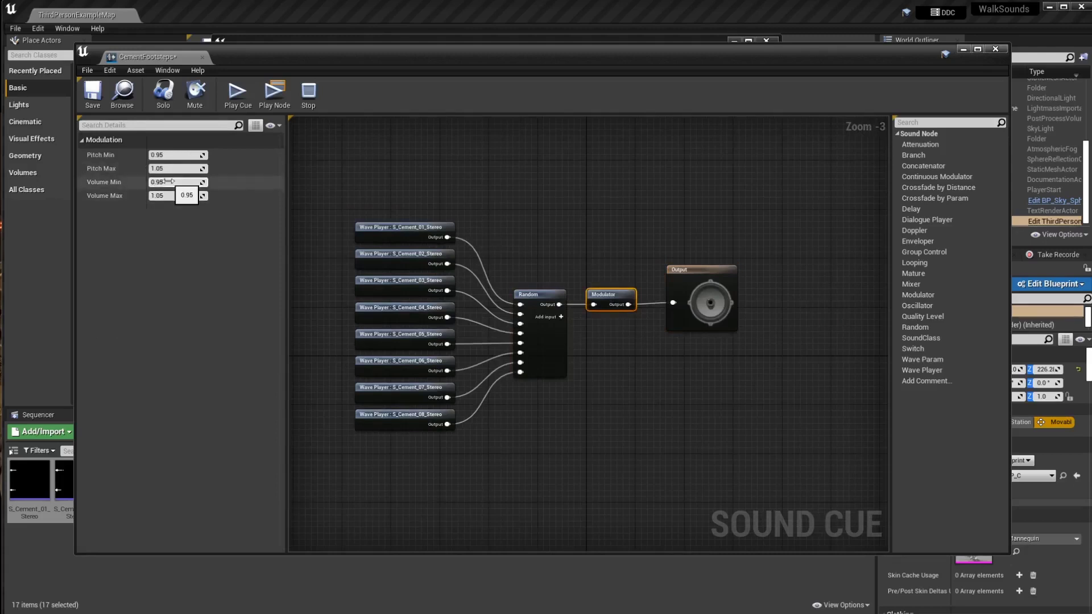
{"action": "key", "text": "Tab"}
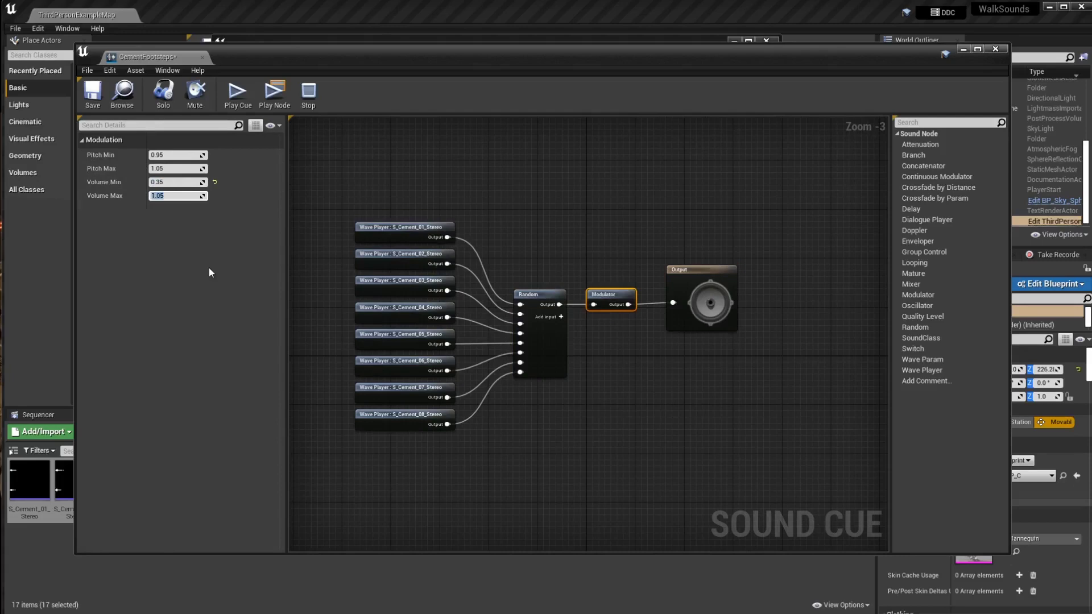
{"action": "key", "text": "BackSpace"}
{"action": "type", "text": "0.5"}
{"action": "left_click_drag", "start_coordinate": [158, 183], "coordinate": [162, 182]}
{"action": "left_click", "coordinate": [177, 183]}
{"action": "left_click_drag", "start_coordinate": [300, 55], "coordinate": [283, 57]}
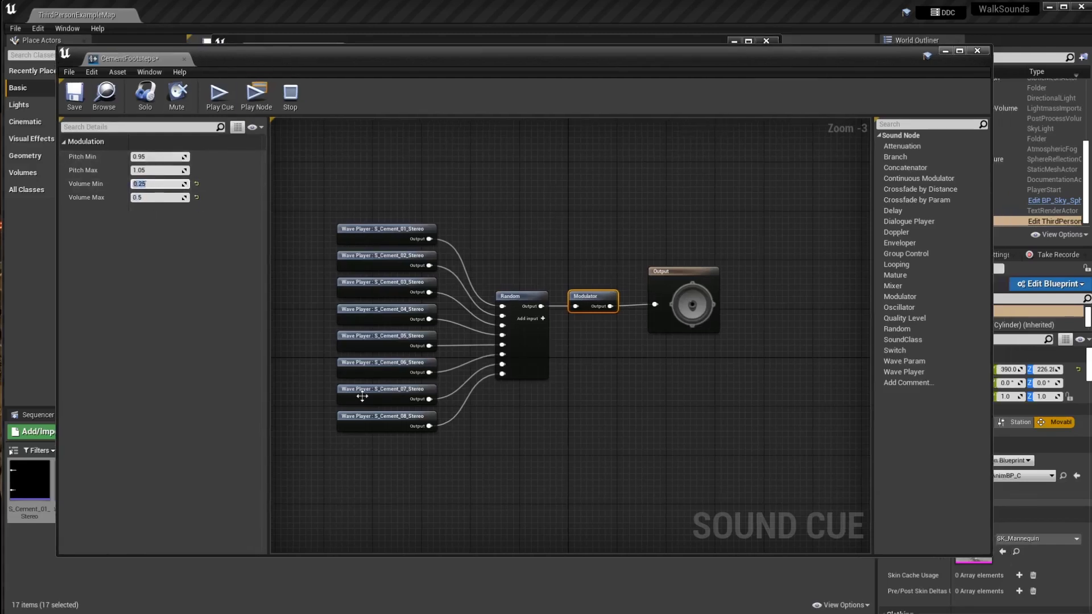
{"action": "left_click_drag", "start_coordinate": [347, 181], "coordinate": [679, 467]}
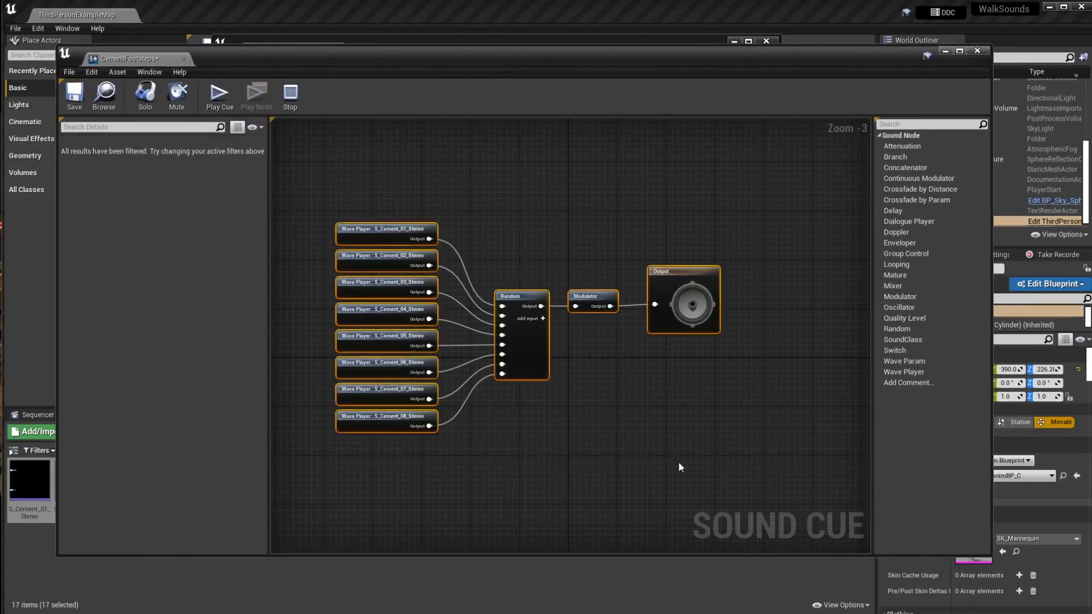
{"action": "left_click", "coordinate": [627, 422]}
{"action": "left_click_drag", "start_coordinate": [313, 179], "coordinate": [432, 426]}
{"action": "left_click", "coordinate": [312, 273]}
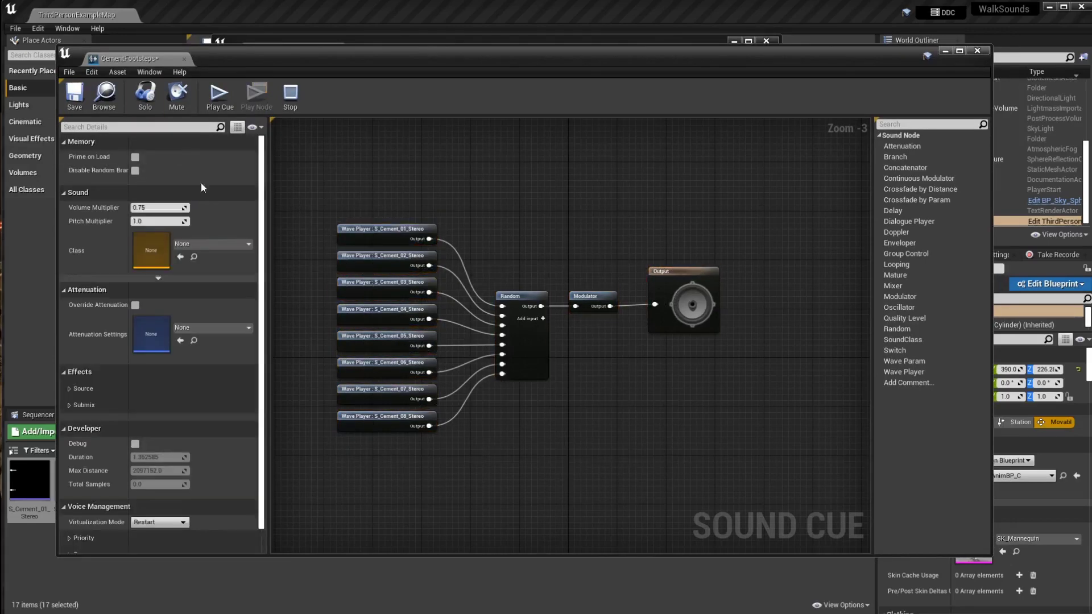
- Play the CementFootsteps cue repeatedly to hear the random variations, and save the sound cue
{"action": "left_click", "coordinate": [219, 97]}
{"action": "left_click", "coordinate": [221, 95]}
{"action": "left_click", "coordinate": [221, 95]}
{"action": "left_click", "coordinate": [221, 96]}
{"action": "left_click", "coordinate": [221, 96]}
{"action": "left_click", "coordinate": [221, 96]}
{"action": "left_click", "coordinate": [221, 96]}
{"action": "left_click", "coordinate": [220, 96]}
{"action": "left_click", "coordinate": [220, 96]}
{"action": "left_click", "coordinate": [220, 96]}
{"action": "left_click", "coordinate": [74, 93]}
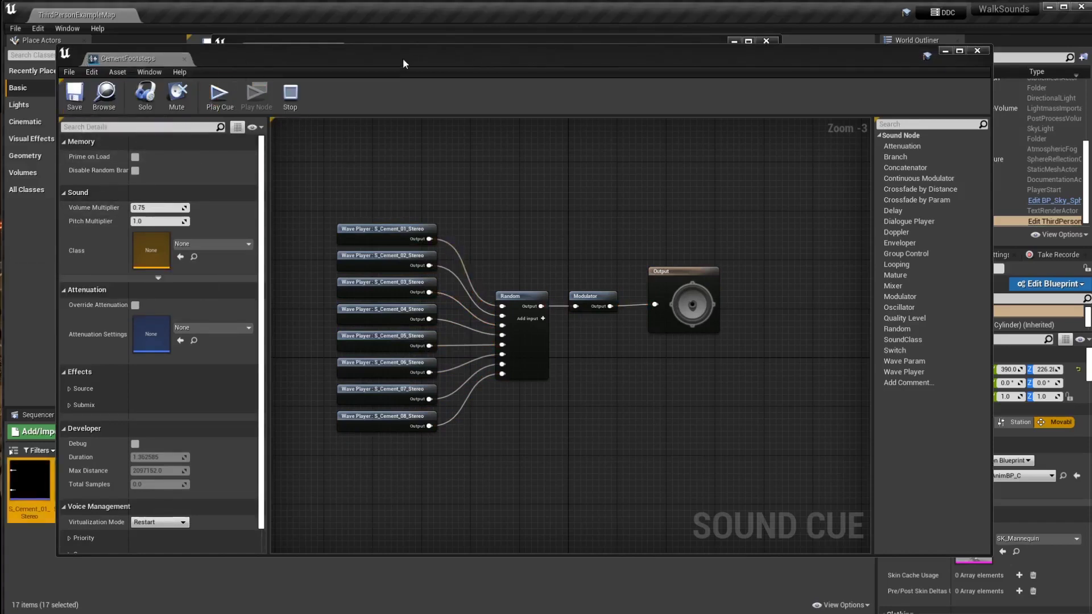
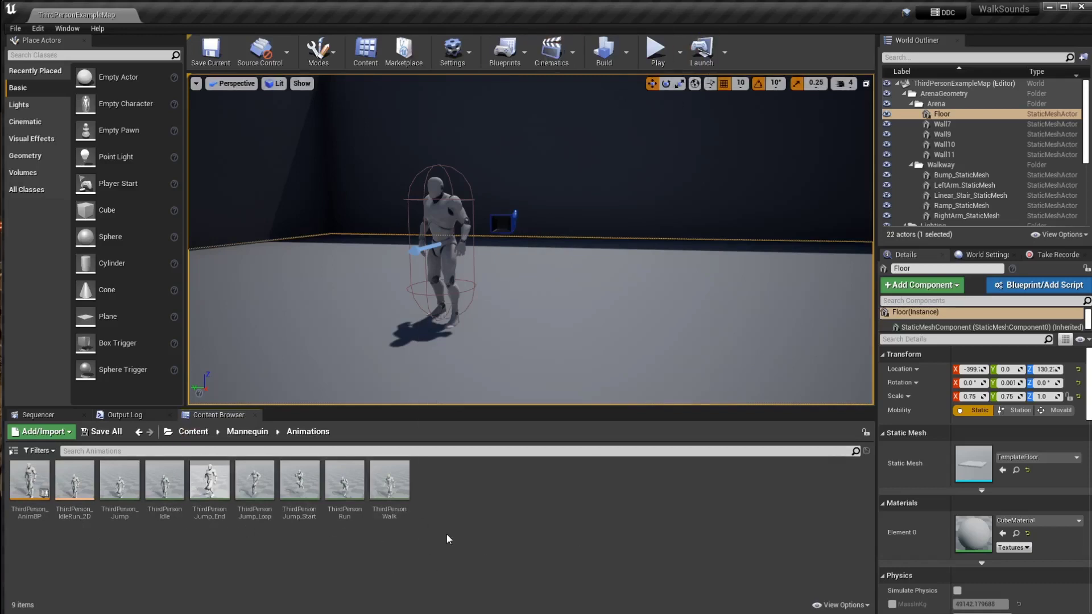
- Open the ThirdPersonRun animation from the Mannequin Animations folder and pause its preview playback
{"action": "double_click", "coordinate": [344, 499]}
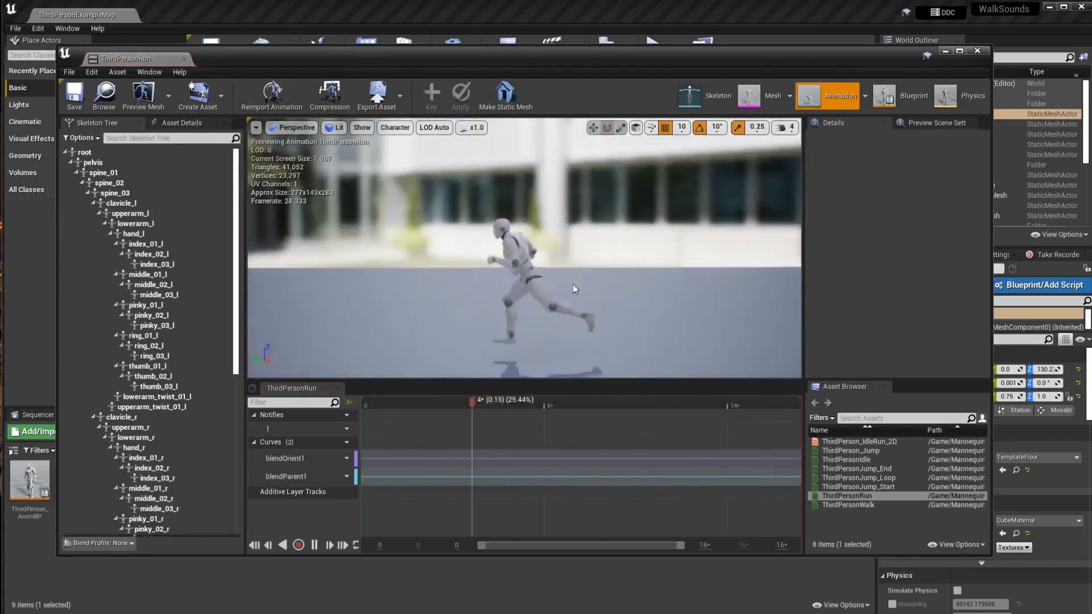
{"action": "left_click_drag", "start_coordinate": [433, 60], "coordinate": [411, 55]}
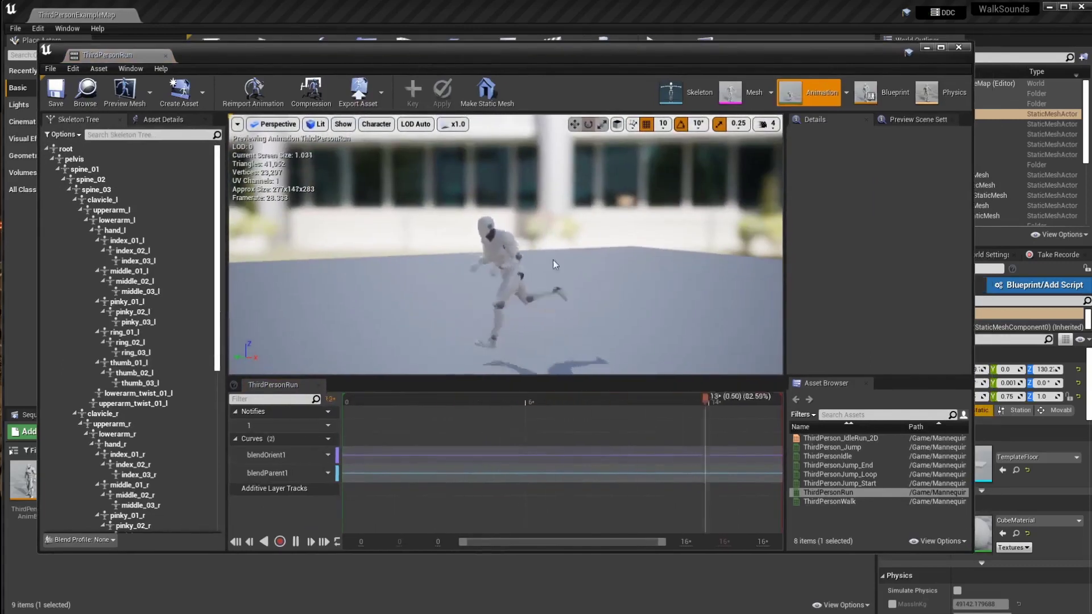
{"action": "left_click", "coordinate": [297, 541]}
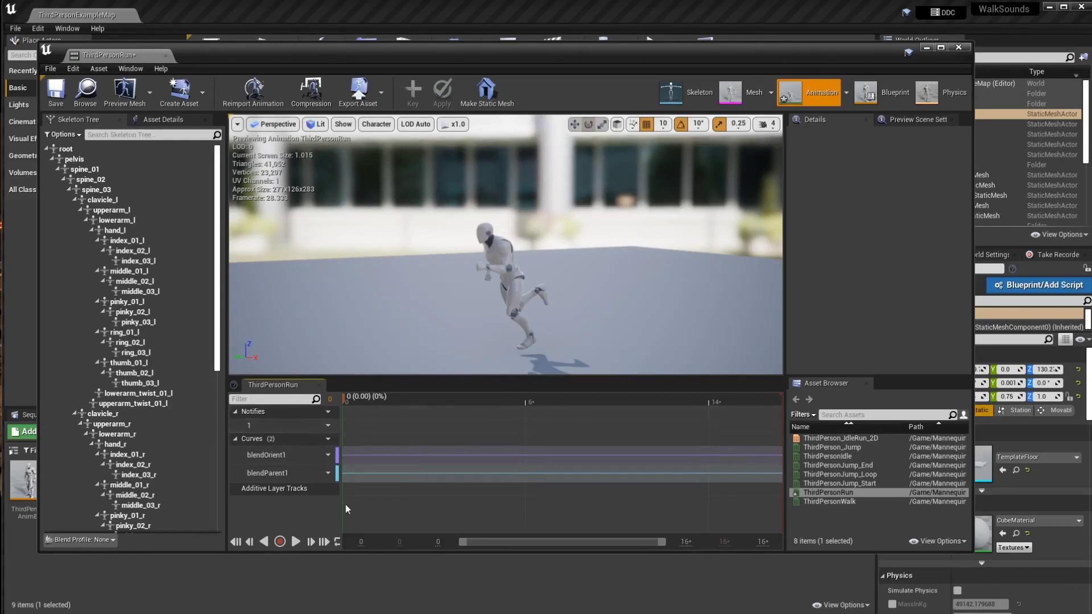
- Add a Play Sound notify near the start of notify track 1 in ThirdPersonRun and select it
{"action": "right_click", "coordinate": [364, 425]}
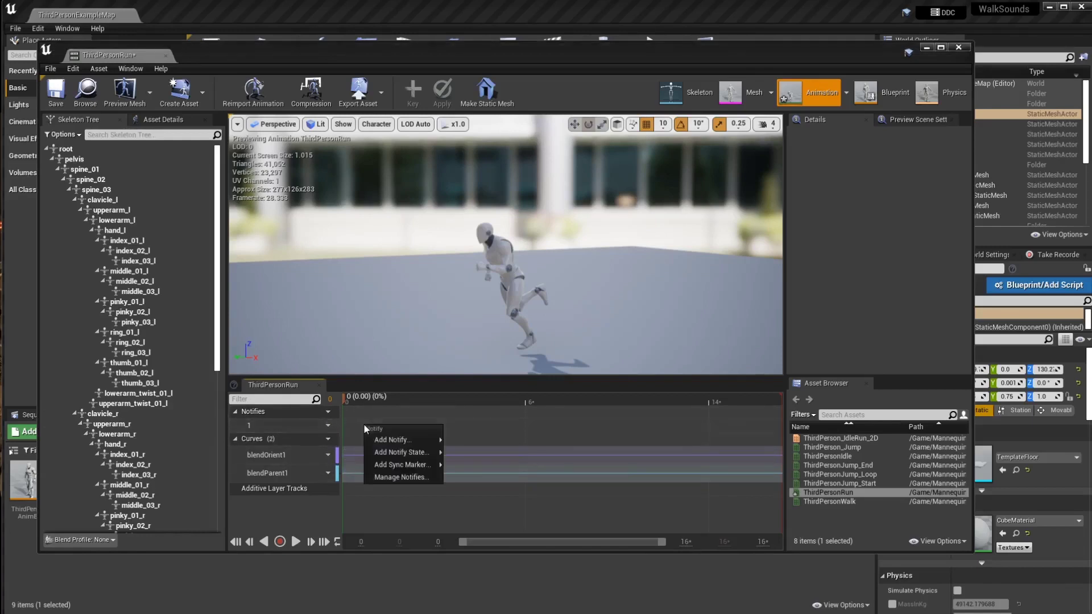
{"action": "mouse_move", "coordinate": [389, 441]}
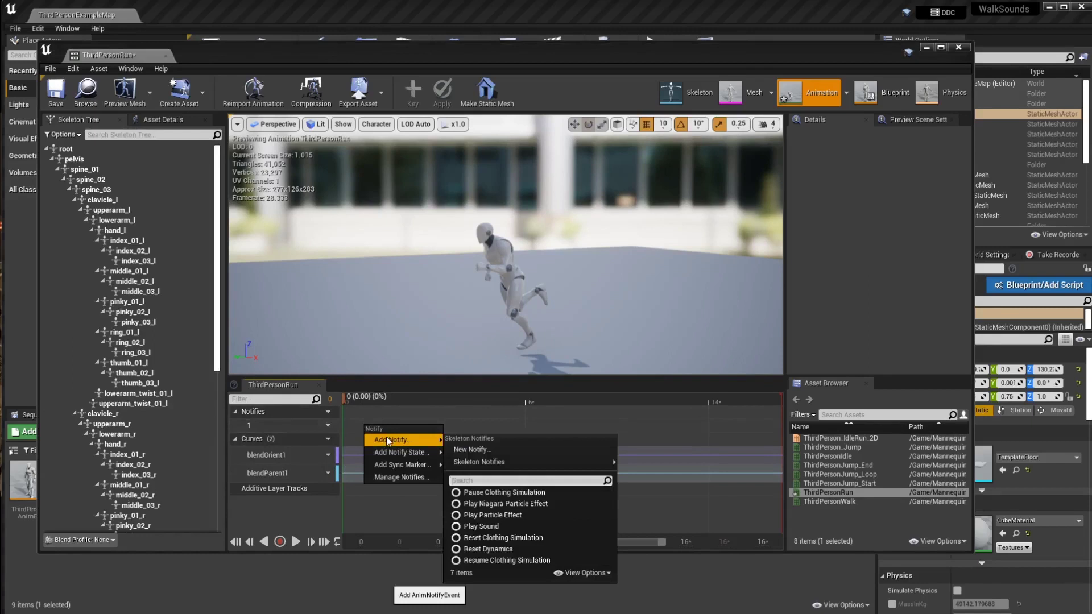
{"action": "left_click", "coordinate": [478, 526]}
{"action": "left_click", "coordinate": [385, 426]}
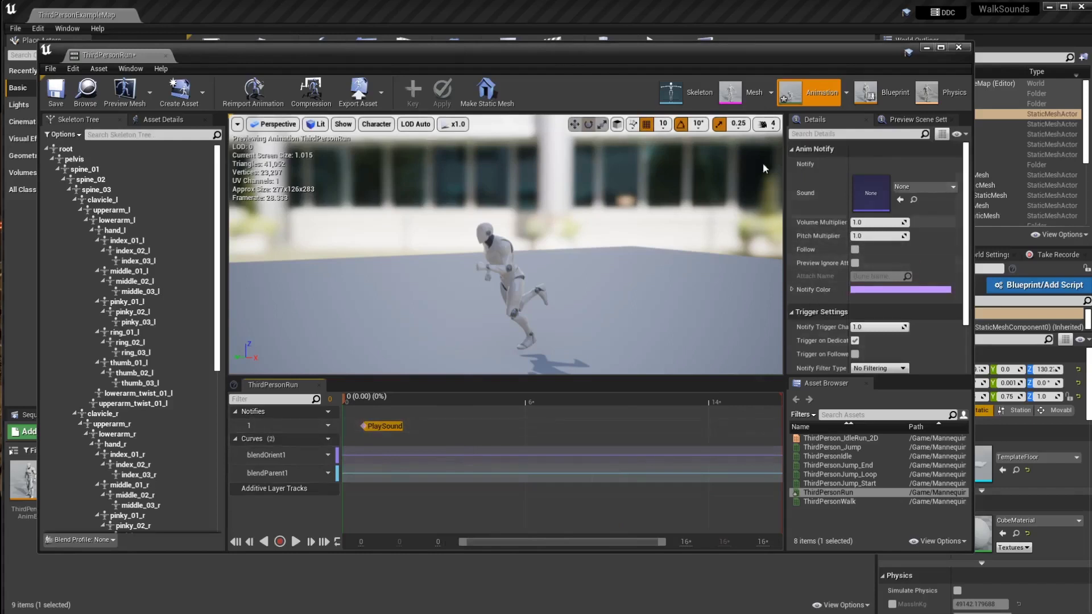
- Assign the CementFootsteps sound cue as the Play Sound notify's sound
{"action": "left_click", "coordinate": [915, 189]}
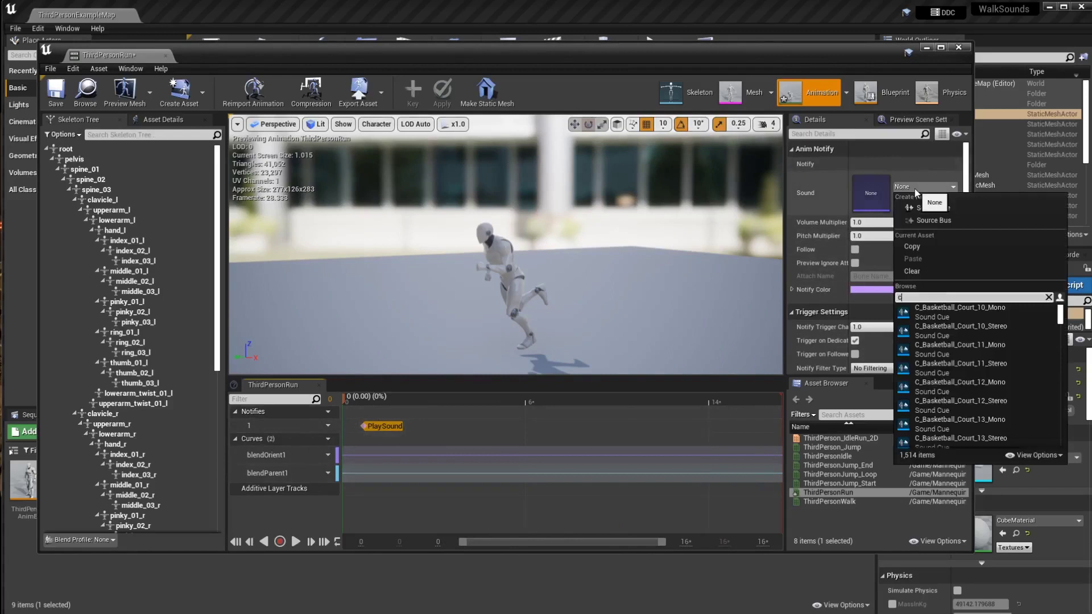
{"action": "type", "text": "cemenet"}
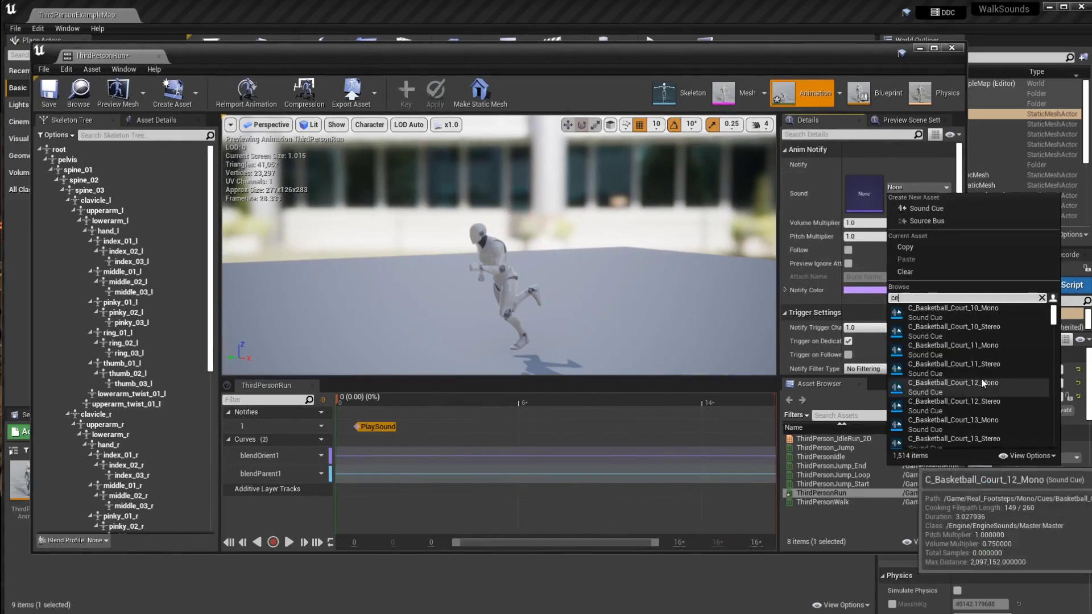
{"action": "key", "text": "BackSpace"}
{"action": "key", "text": "BackSpace"}
{"action": "key", "text": "BackSpace"}
{"action": "key", "text": "BackSpace"}
{"action": "key", "text": "BackSpace"}
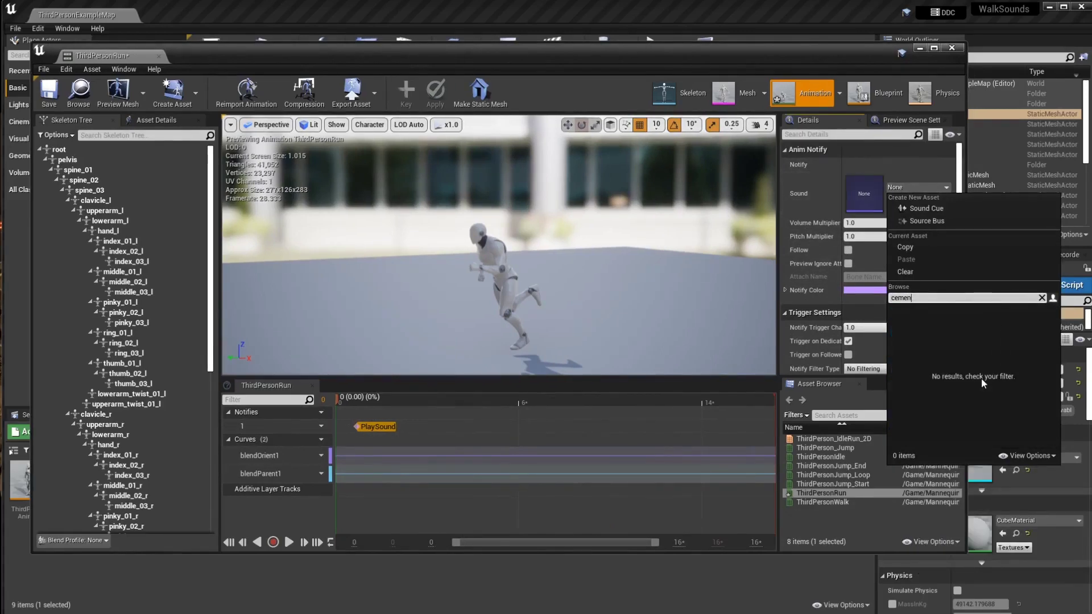
{"action": "type", "text": "mentfoo"}
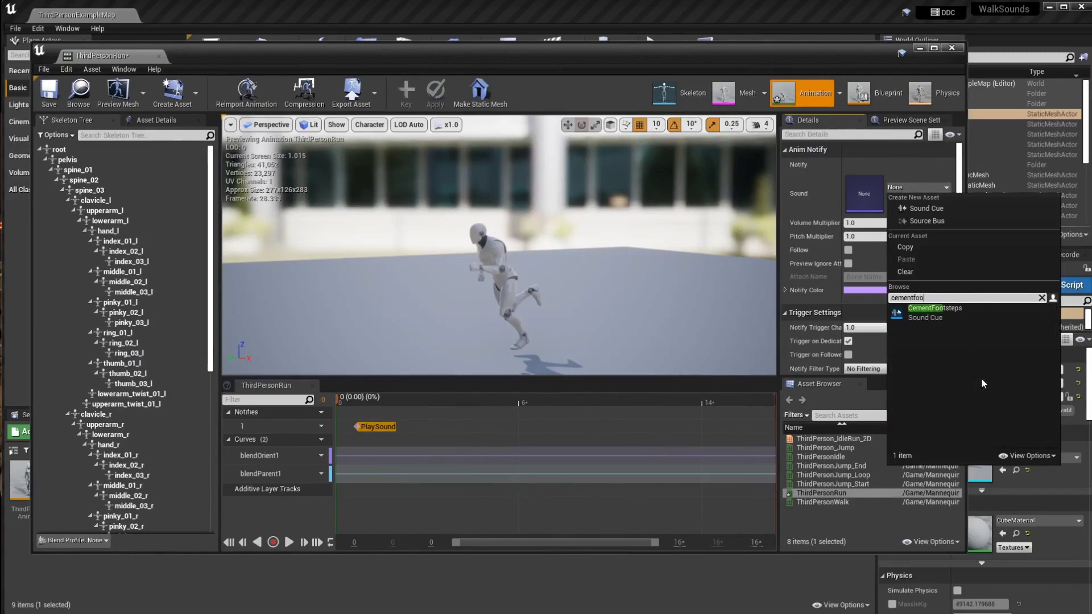
{"action": "left_click", "coordinate": [936, 313]}
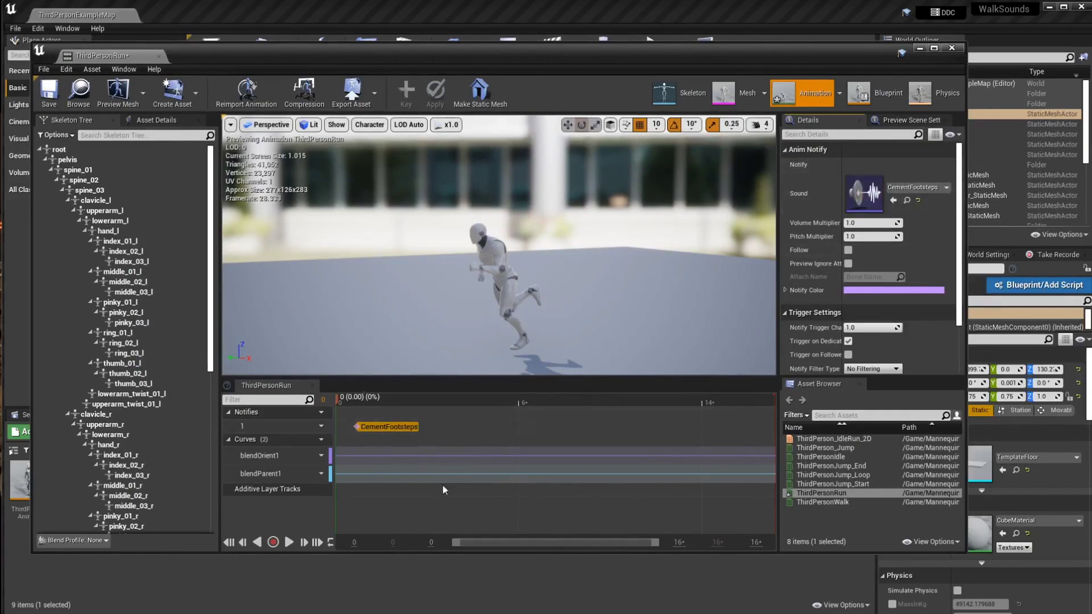
- Scrub the run animation to the foot contact at about 0.24 s and move the CementFootsteps notify to that time
{"action": "left_click_drag", "start_coordinate": [398, 428], "coordinate": [422, 427]}
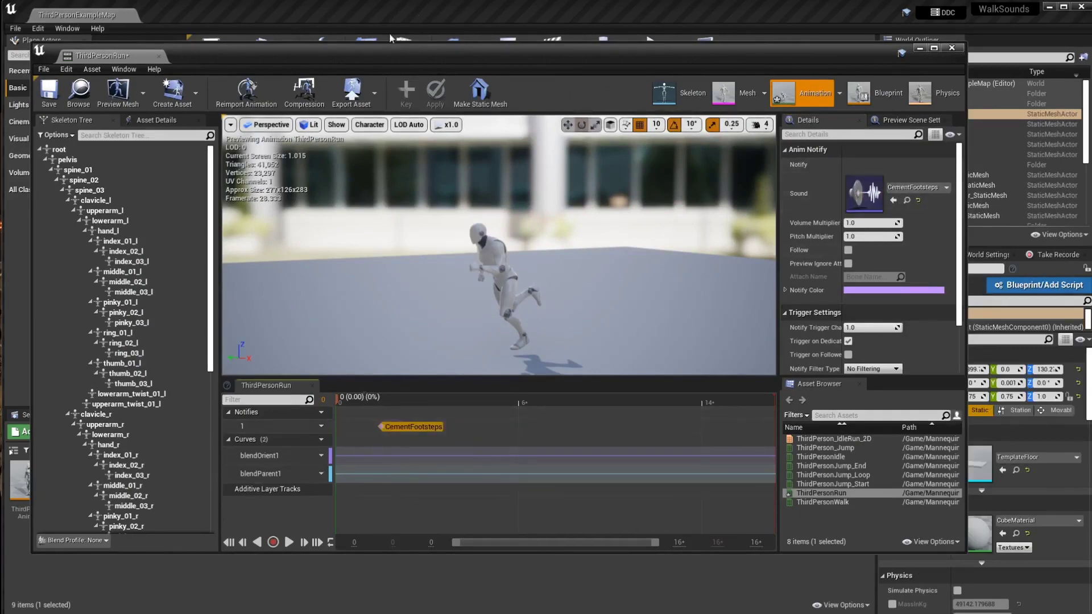
{"action": "scroll", "coordinate": [558, 313], "scroll_direction": "up", "scroll_amount": 3}
{"action": "scroll", "coordinate": [558, 313], "scroll_direction": "down", "scroll_amount": 1}
{"action": "left_click_drag", "start_coordinate": [548, 313], "coordinate": [495, 299], "text": "alt"}
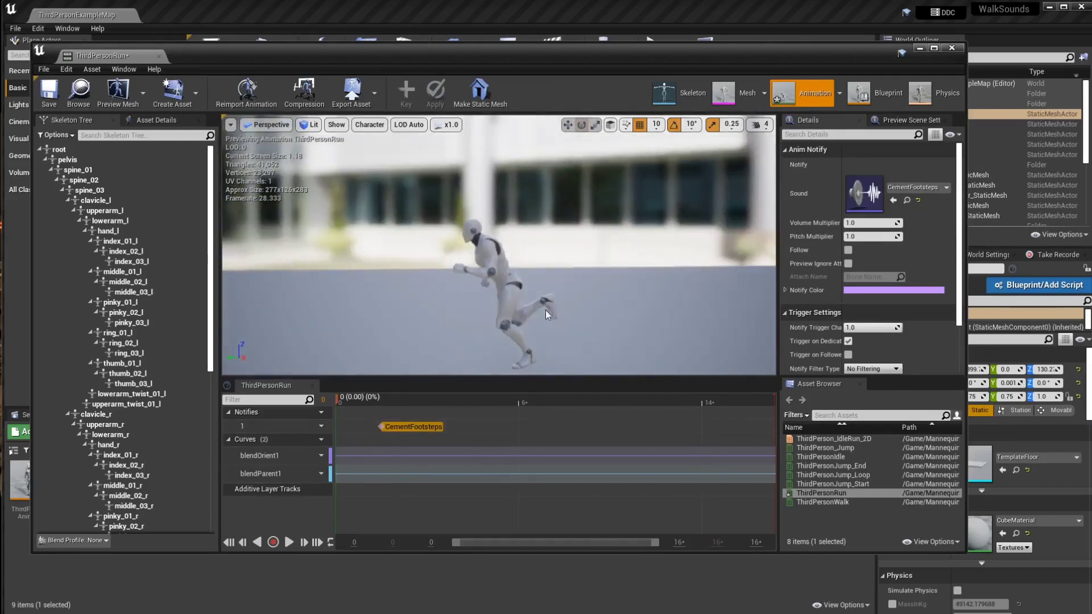
{"action": "mouse_move", "coordinate": [547, 312]}
{"action": "middle_mouse_down"}
{"action": "mouse_move", "coordinate": [572, 347]}
{"action": "mouse_move", "coordinate": [545, 312]}
{"action": "middle_mouse_up"}
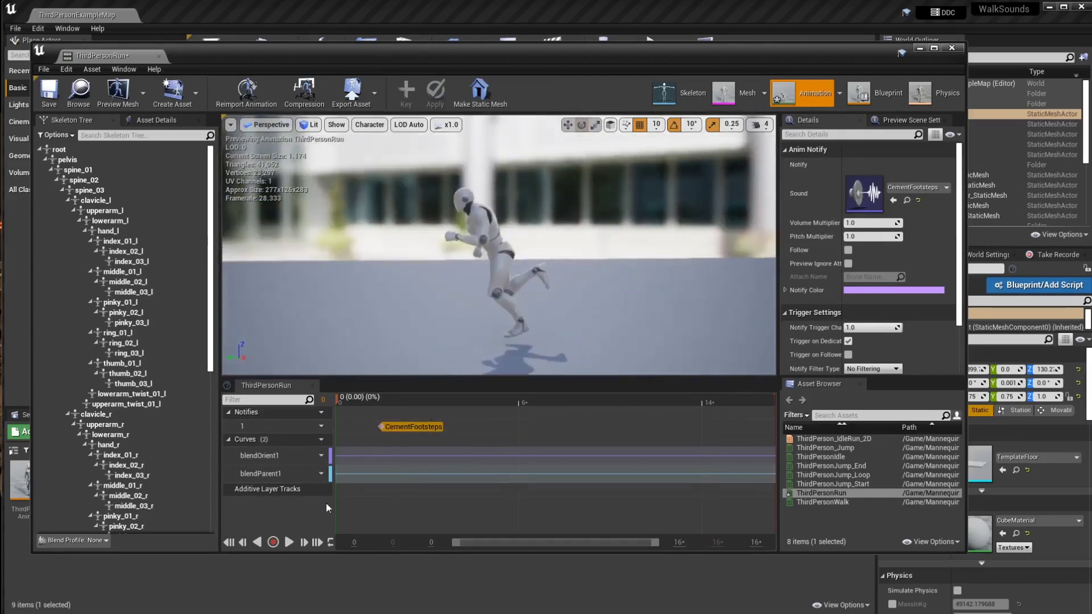
{"action": "left_click", "coordinate": [353, 408]}
{"action": "left_click_drag", "start_coordinate": [355, 410], "coordinate": [514, 432]}
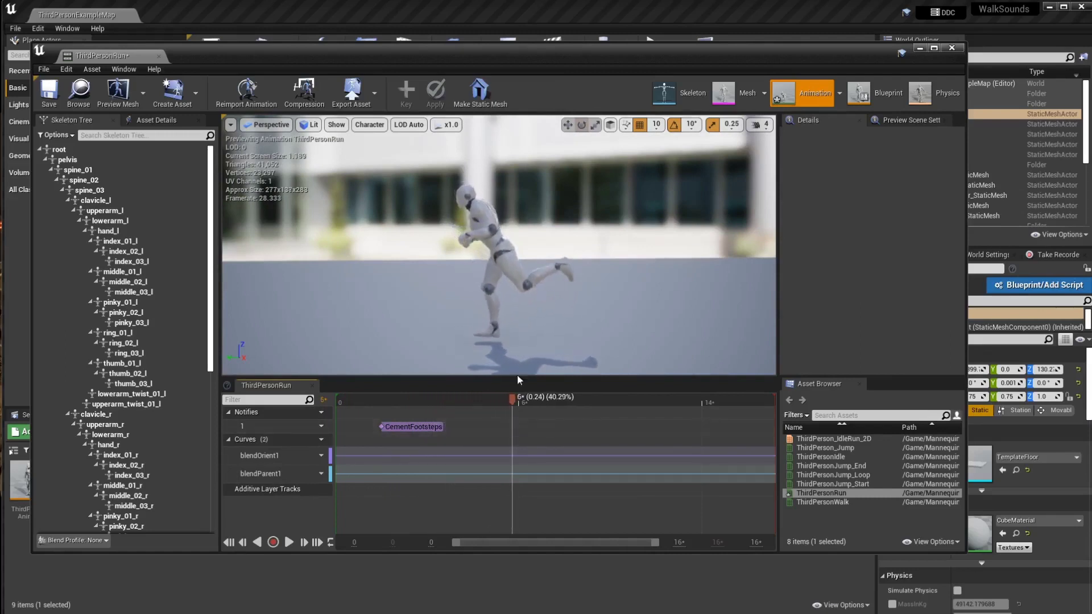
{"action": "left_click_drag", "start_coordinate": [403, 428], "coordinate": [527, 427]}
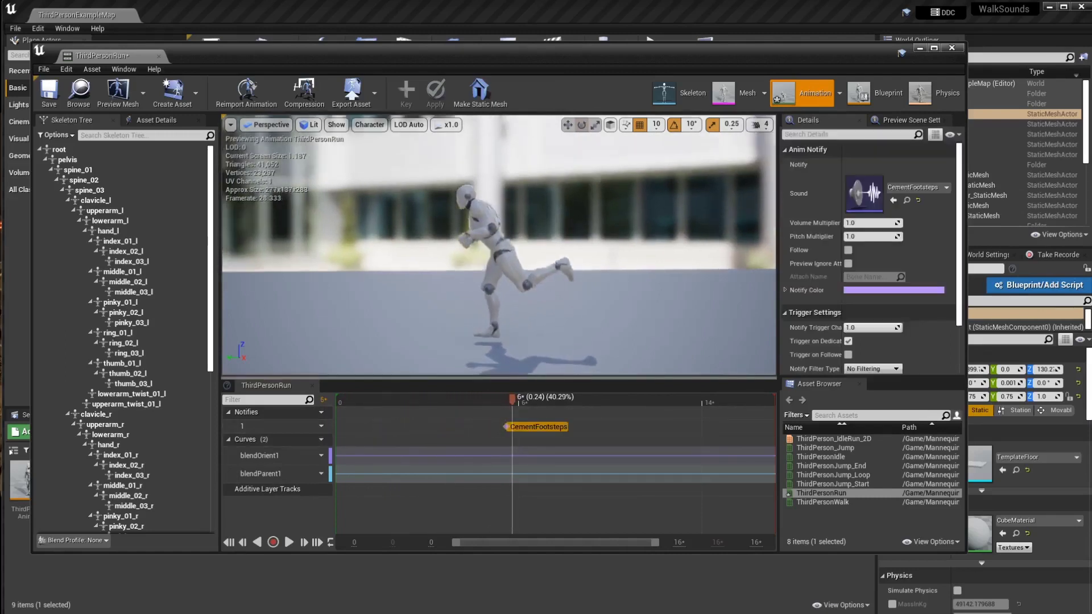
- Copy the CementFootsteps notify and paste it at the second foot contact of the run animation, at about 0.55 s
{"action": "mouse_move", "coordinate": [501, 284]}
{"action": "left_mouse_down", "text": "alt"}
{"action": "mouse_move", "coordinate": [504, 239]}
{"action": "mouse_move", "coordinate": [512, 301]}
{"action": "left_mouse_up", "text": "alt"}
{"action": "mouse_move", "coordinate": [533, 426]}
{"action": "left_mouse_down"}
{"action": "mouse_move", "coordinate": [534, 396]}
{"action": "mouse_move", "coordinate": [739, 414]}
{"action": "left_mouse_up"}
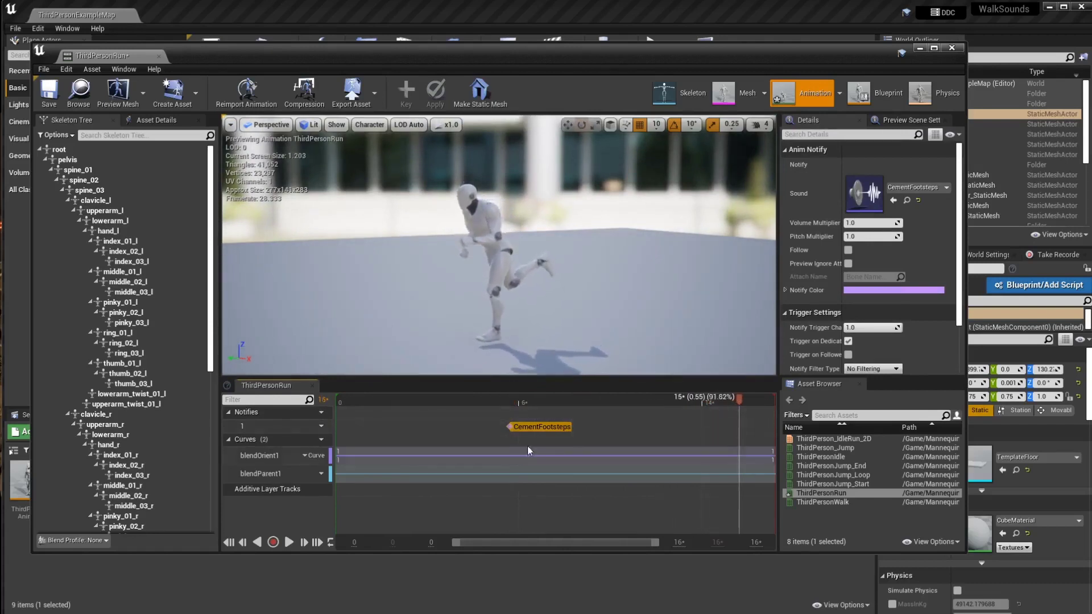
{"action": "key", "text": "ctrl+c"}
{"action": "key", "text": "ctrl+v"}
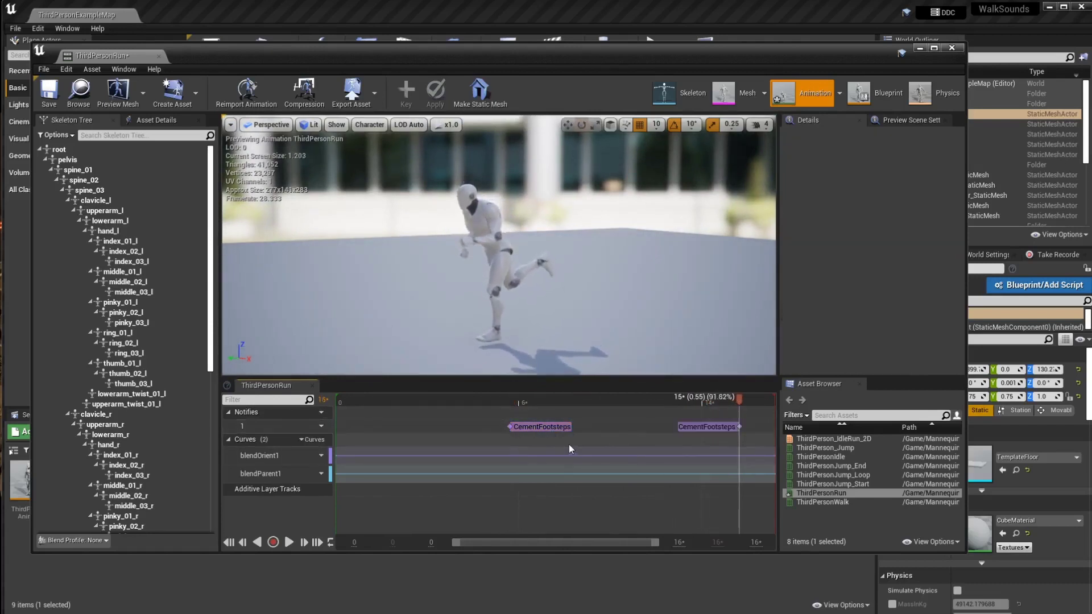
- Align the second CementFootsteps notify with the playhead at about 0.55 s, preview the run animation and save it
{"action": "left_click_drag", "start_coordinate": [738, 428], "coordinate": [628, 438]}
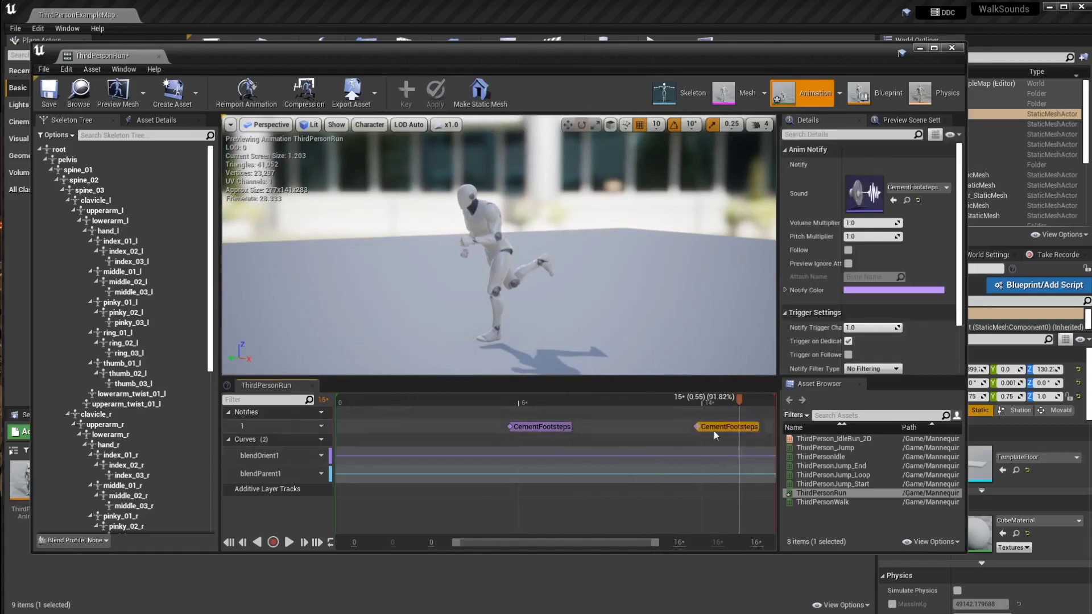
{"action": "left_click_drag", "start_coordinate": [700, 431], "coordinate": [748, 431]}
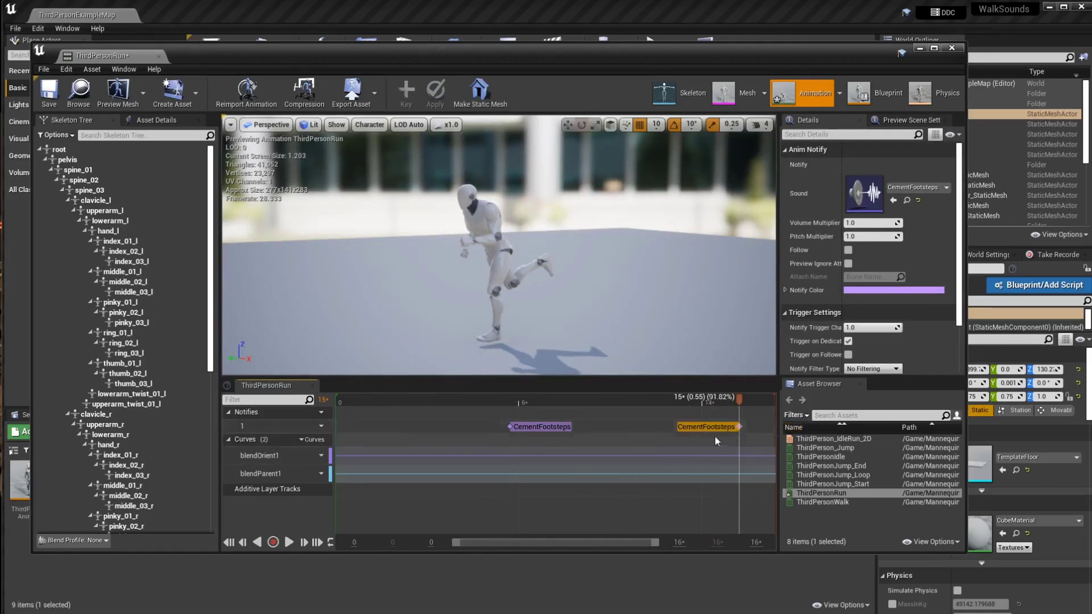
{"action": "left_click", "coordinate": [289, 544]}
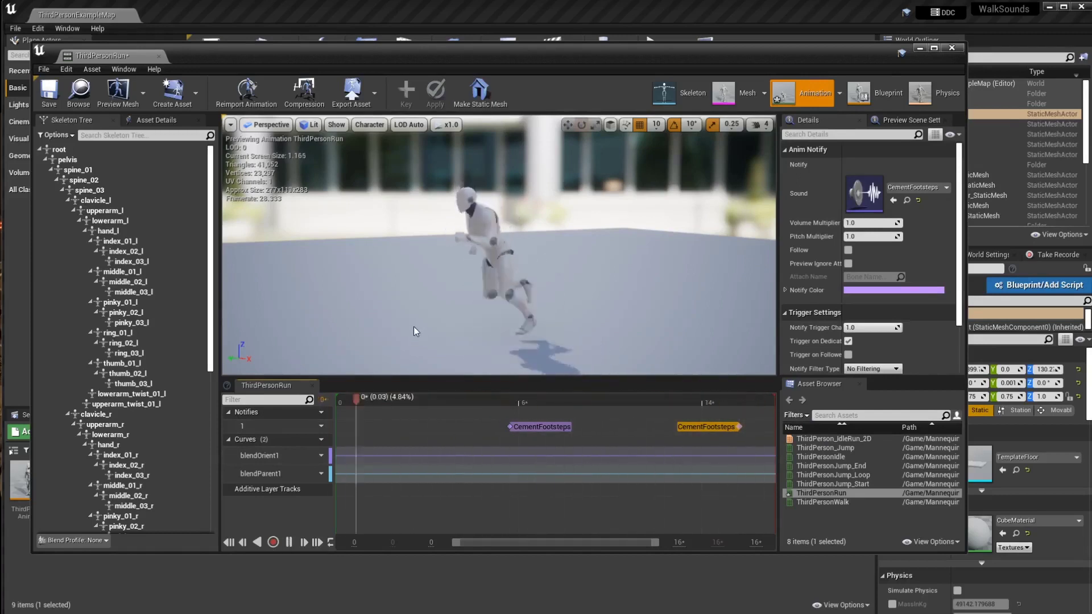
{"action": "key", "text": "ctrl+s"}
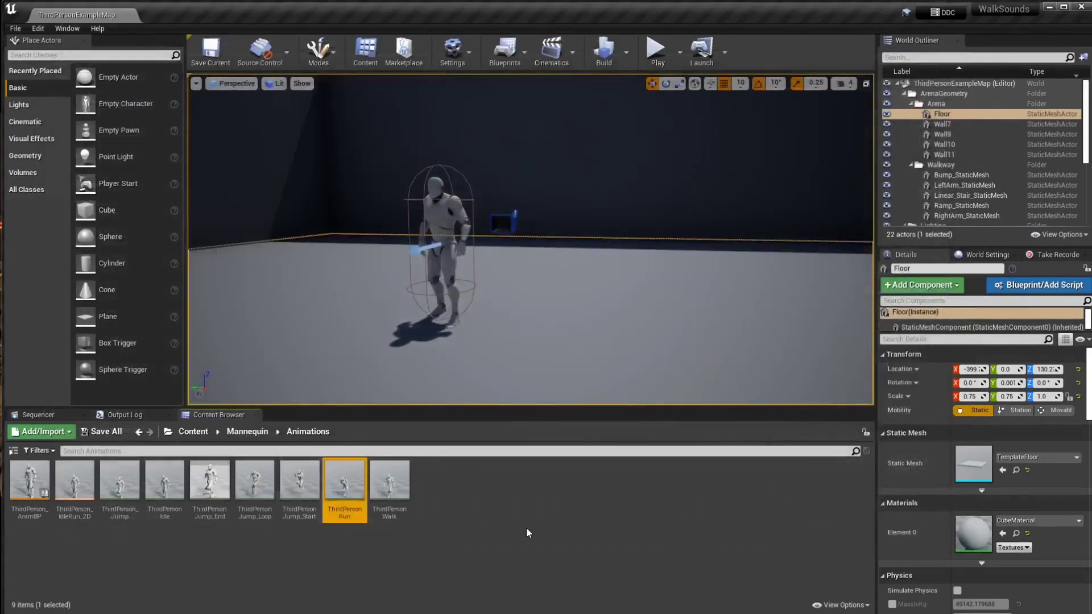
- Play-test the level by running the character around to check the footstep sounds, and stop the session
{"action": "key", "text": "alt+p"}
{"action": "key", "text": "w"}
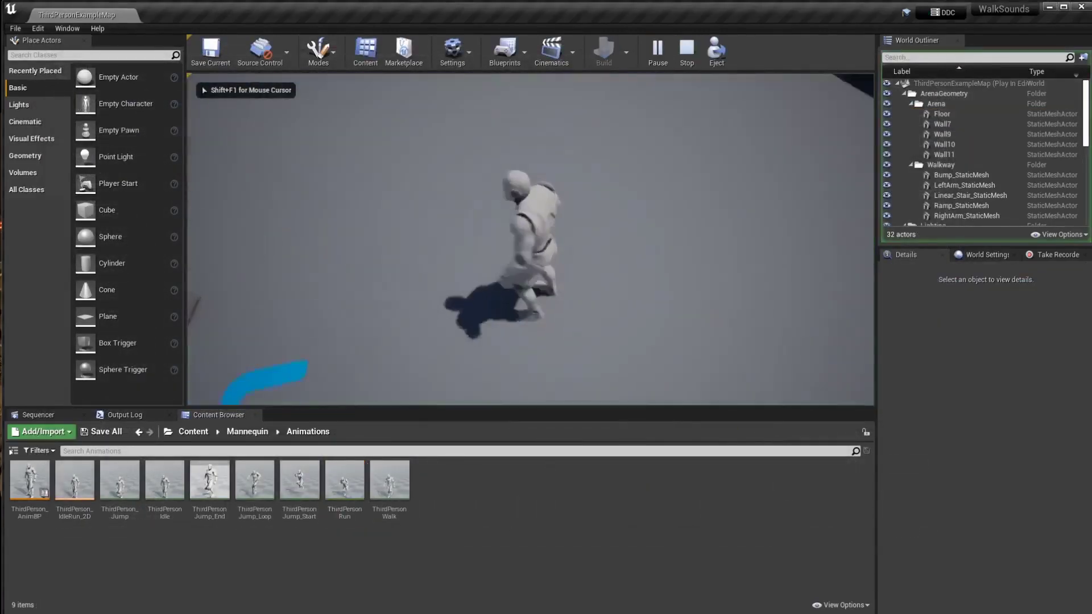
{"action": "key", "text": "w"}
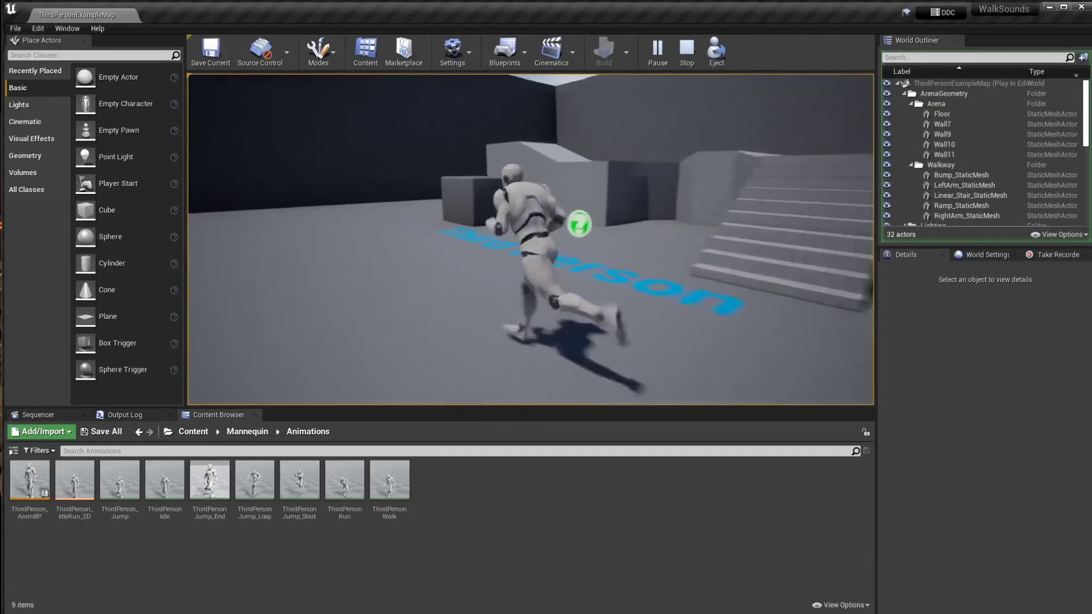
{"action": "key", "text": "w"}
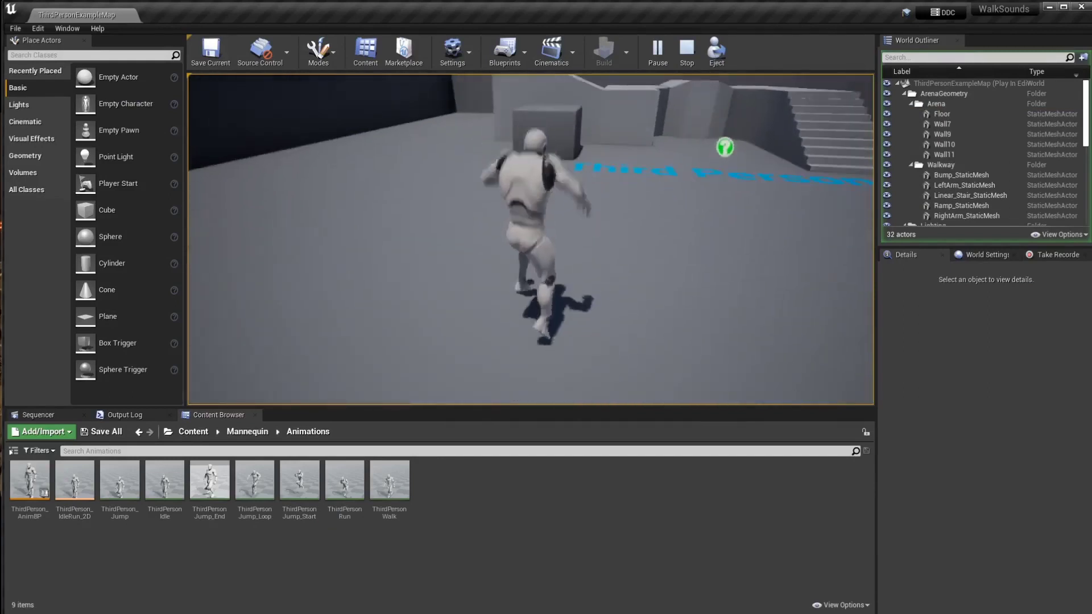
{"action": "key", "text": "Escape"}
{"action": "left_click", "coordinate": [692, 286]}
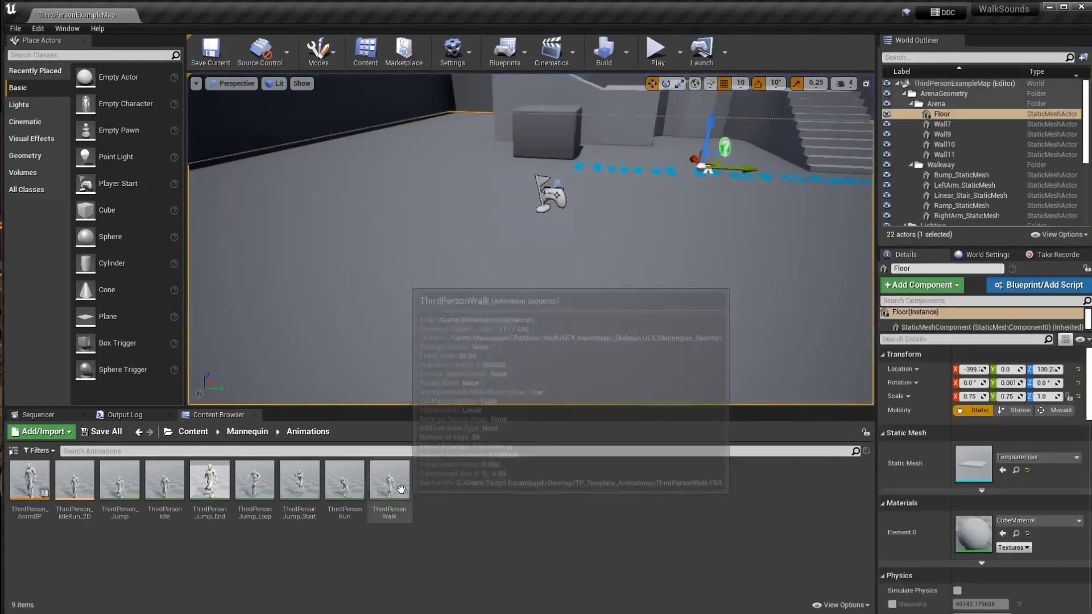
- Open the ThirdPersonWalk animation and paste a CementFootsteps notify at each of its two foot contacts, the second at about 0.89 s
{"action": "left_click", "coordinate": [390, 483]}
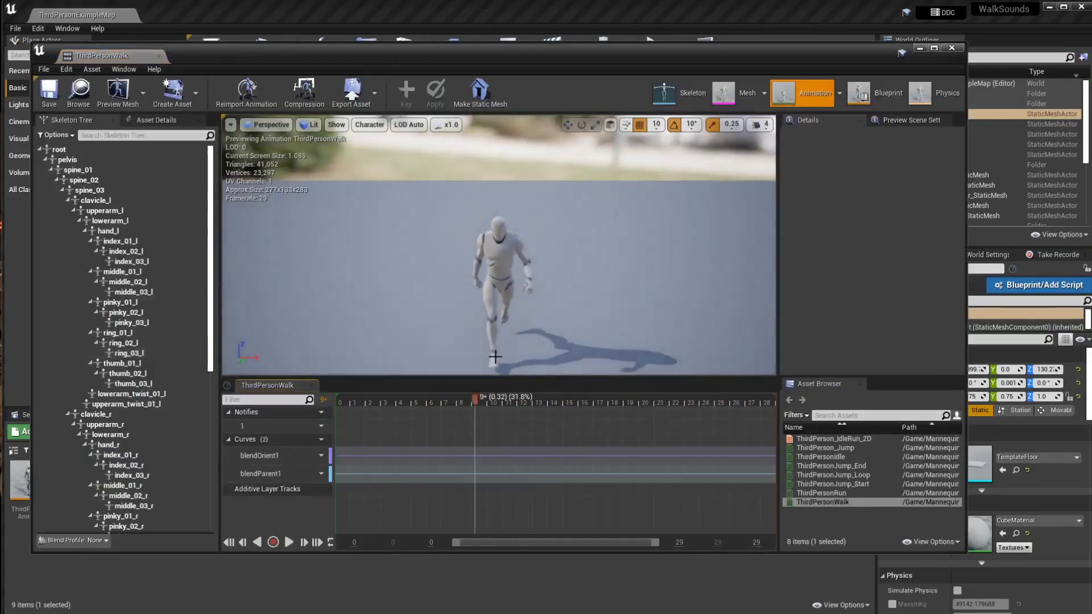
{"action": "left_click_drag", "start_coordinate": [519, 287], "coordinate": [550, 288]}
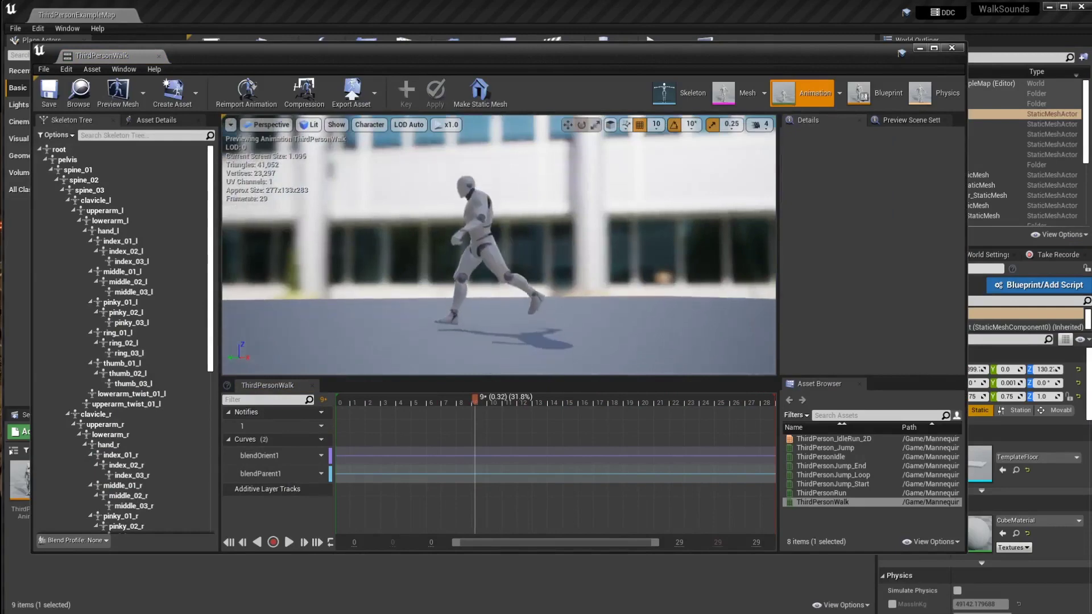
{"action": "left_click_drag", "start_coordinate": [476, 403], "coordinate": [726, 420]}
{"action": "key", "text": "ctrl+v"}
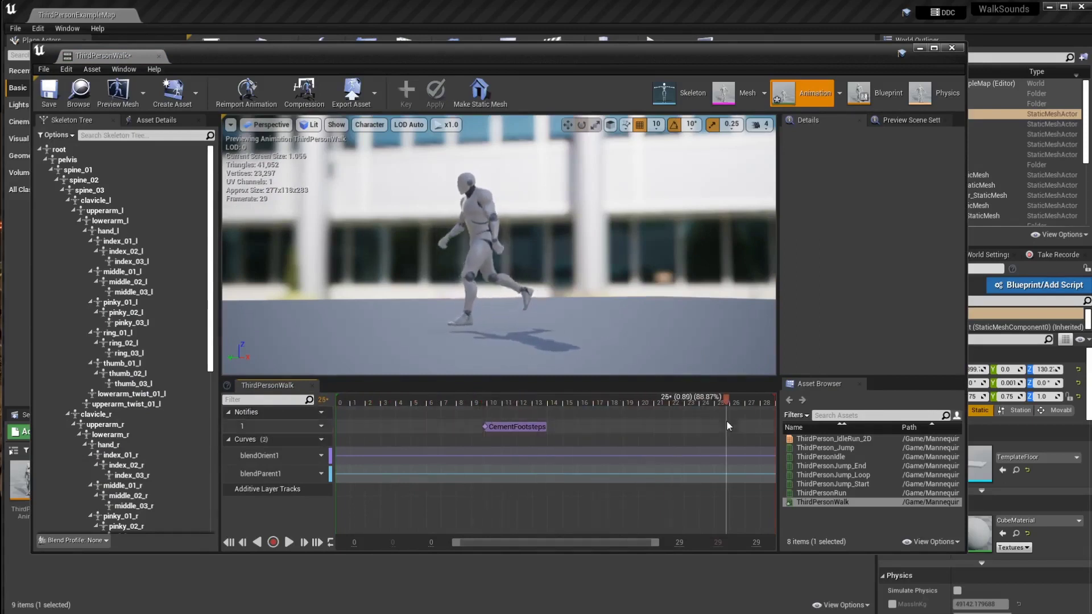
{"action": "key", "text": "ctrl+v"}
- Preview the ThirdPersonWalk animation with its footstep notifies, save it and close its editor
{"action": "left_click", "coordinate": [289, 543]}
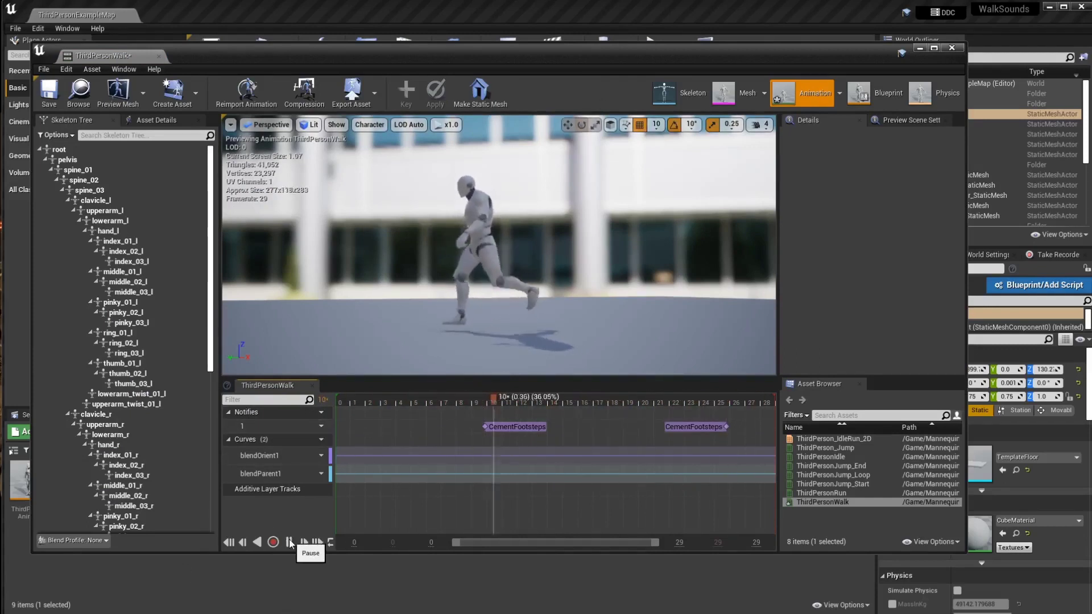
{"action": "left_click", "coordinate": [289, 542]}
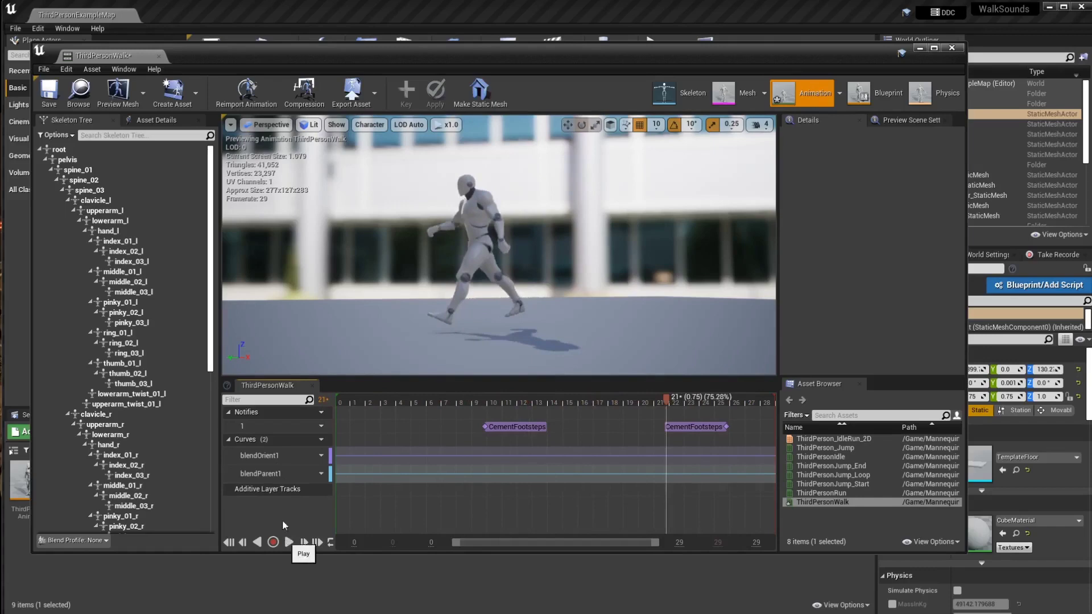
{"action": "left_click", "coordinate": [49, 99]}
{"action": "left_click", "coordinate": [951, 50]}
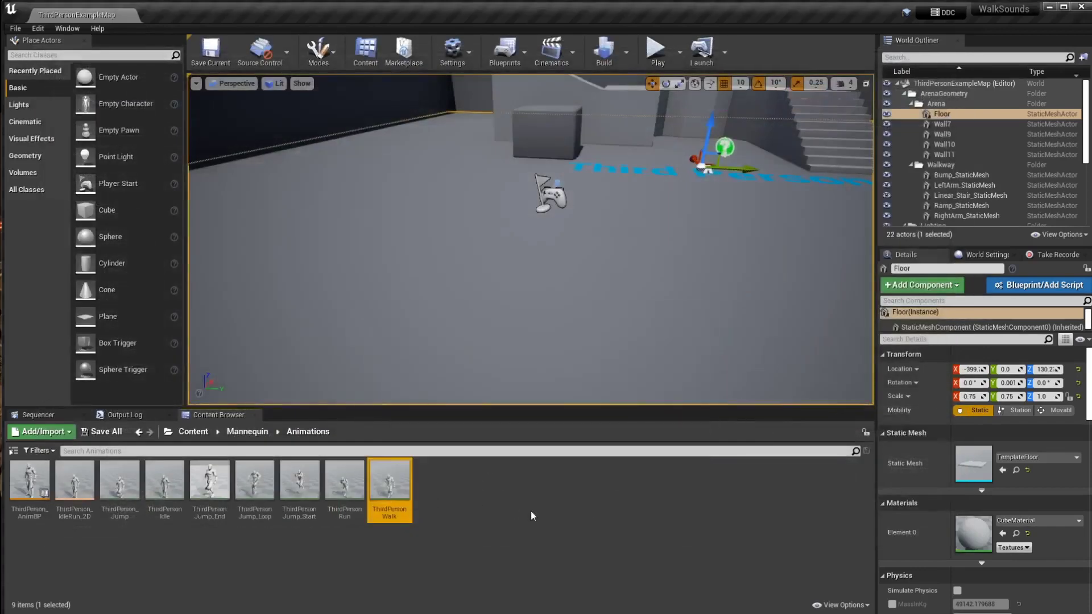
- Open ThirdPersonJump_Start, scrub through it to look for a foot contact, and close it
{"action": "left_click", "coordinate": [304, 515]}
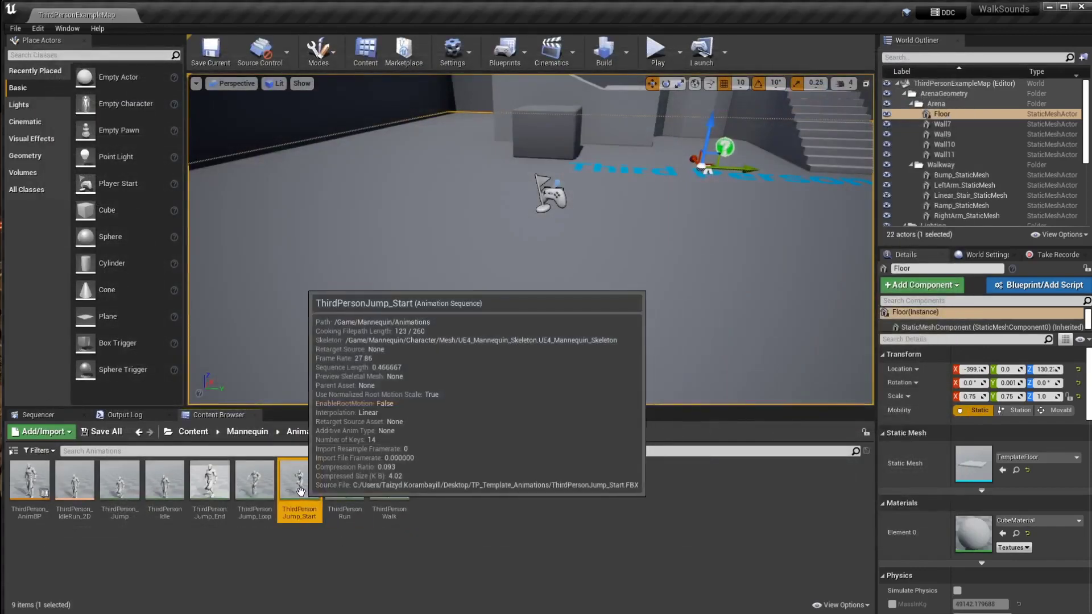
{"action": "double_click", "coordinate": [304, 515]}
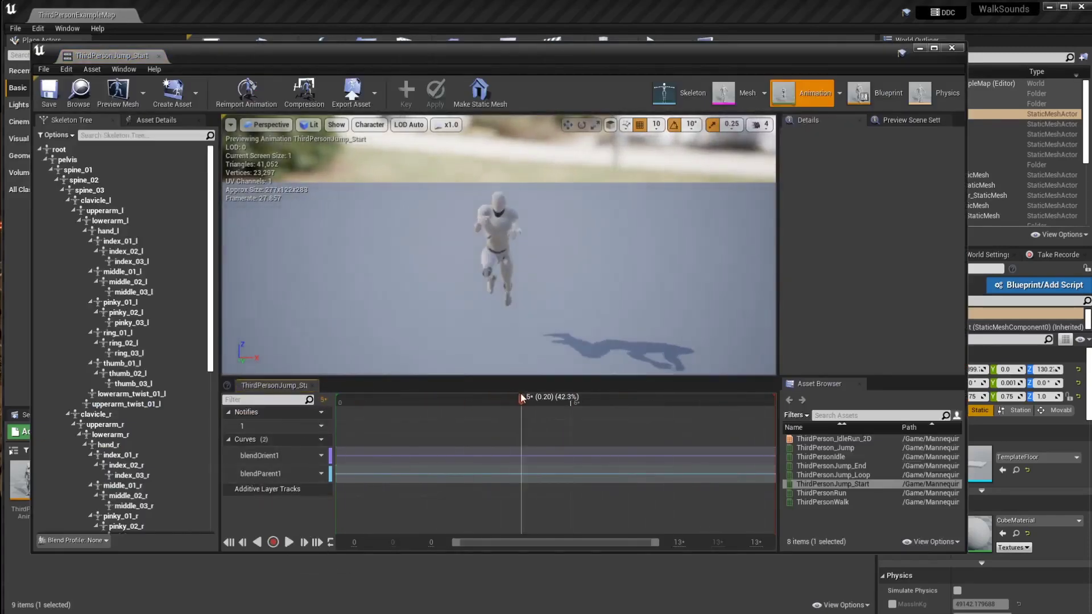
{"action": "left_click_drag", "start_coordinate": [521, 396], "coordinate": [736, 431]}
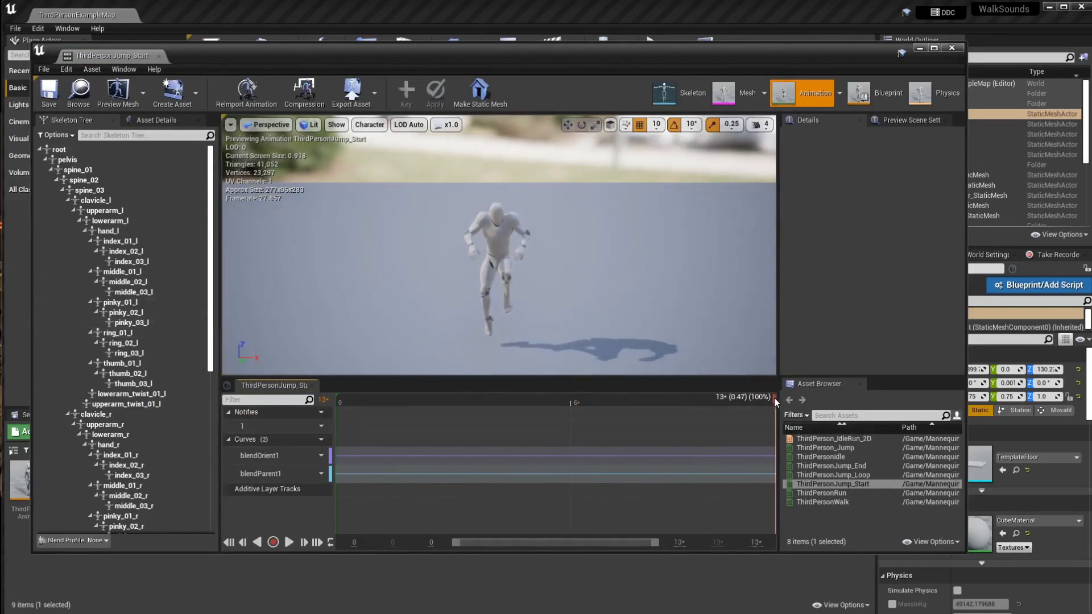
{"action": "left_click_drag", "start_coordinate": [773, 397], "coordinate": [384, 398]}
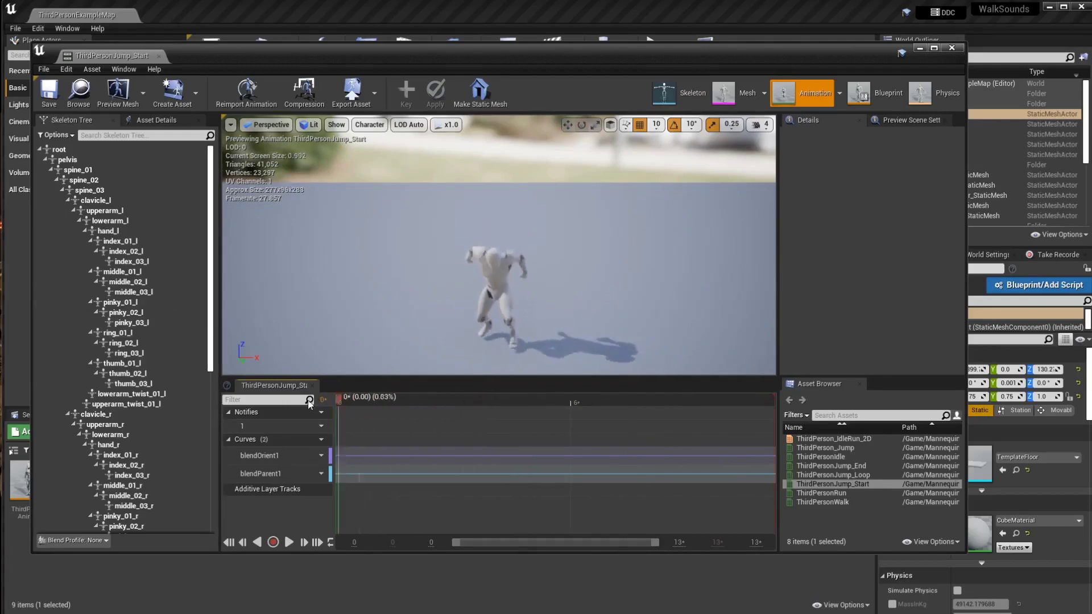
{"action": "left_click_drag", "start_coordinate": [309, 404], "coordinate": [479, 407]}
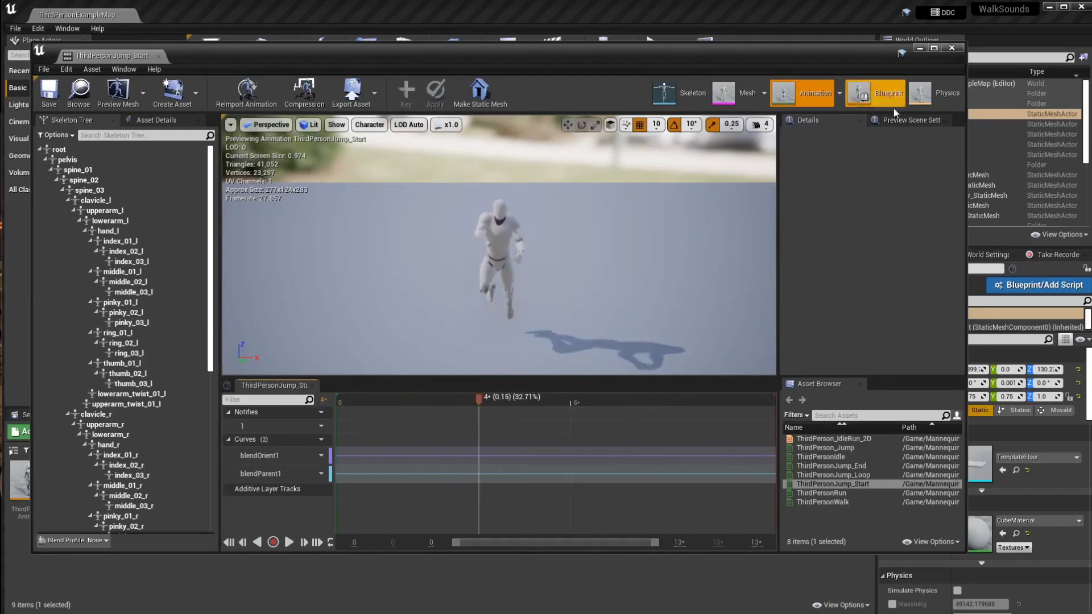
{"action": "left_click", "coordinate": [953, 49]}
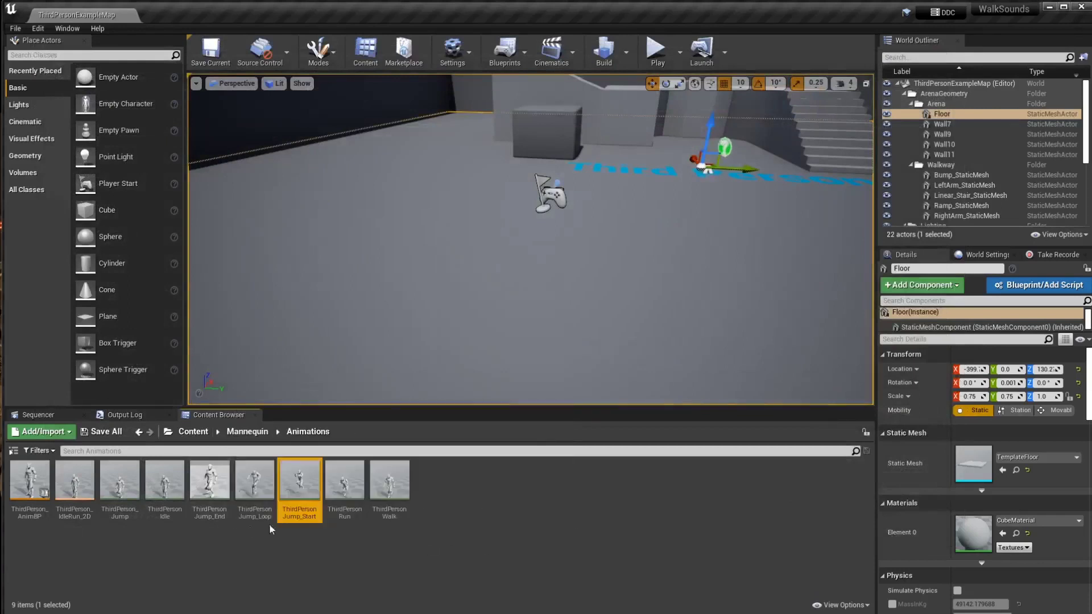
- Open ThirdPersonJump_End, paste a CementFootsteps notify at the landing at about 0.09 s and save the animation
{"action": "double_click", "coordinate": [254, 488]}
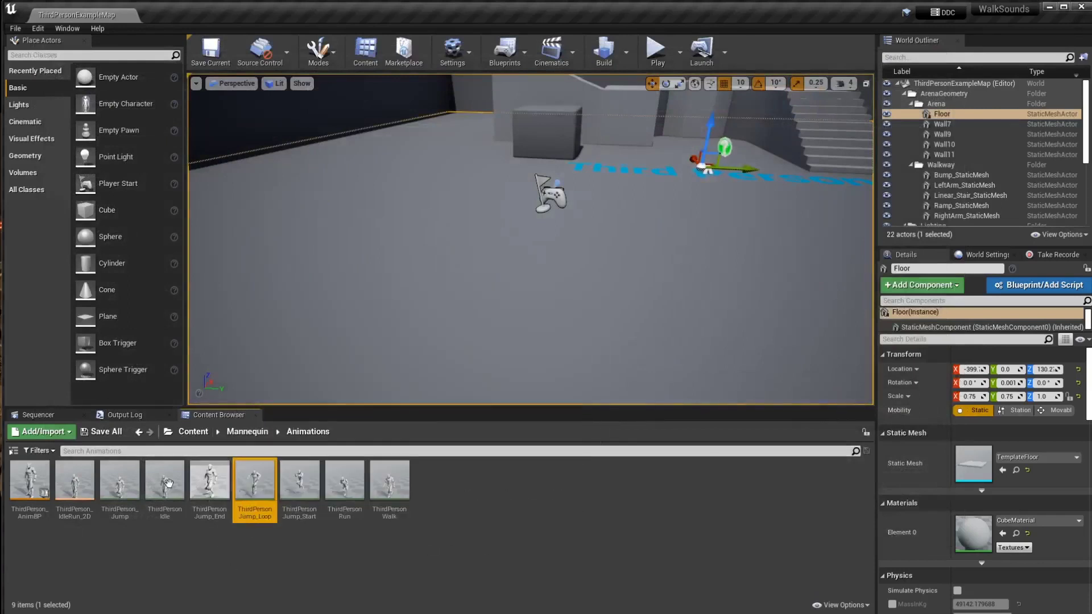
{"action": "key", "text": "Left"}
{"action": "key", "text": "Return"}
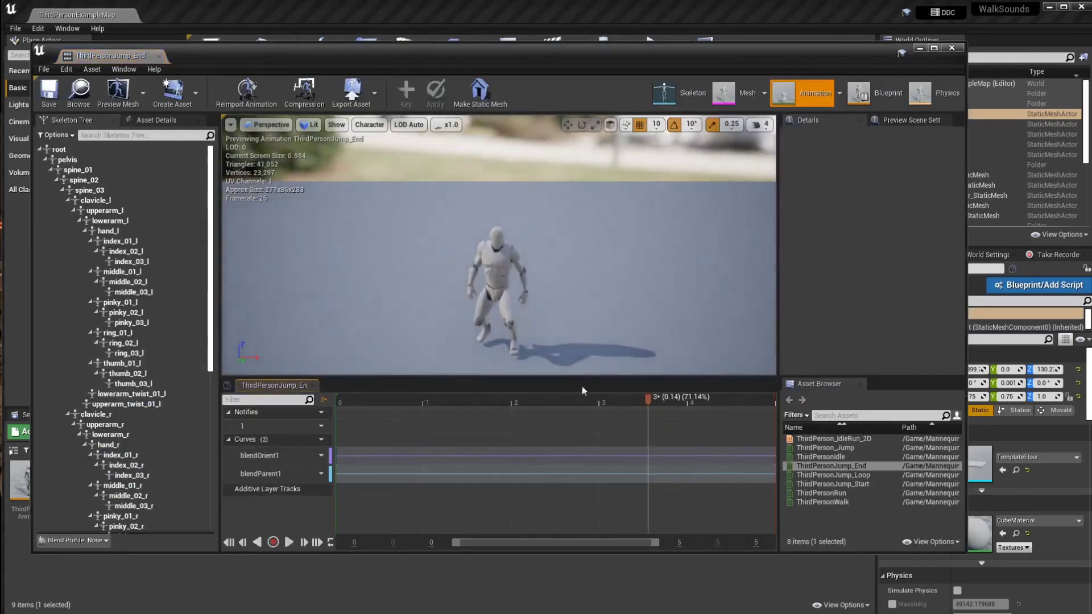
{"action": "left_click_drag", "start_coordinate": [338, 397], "coordinate": [541, 401]}
{"action": "key", "text": "ctrl+v"}
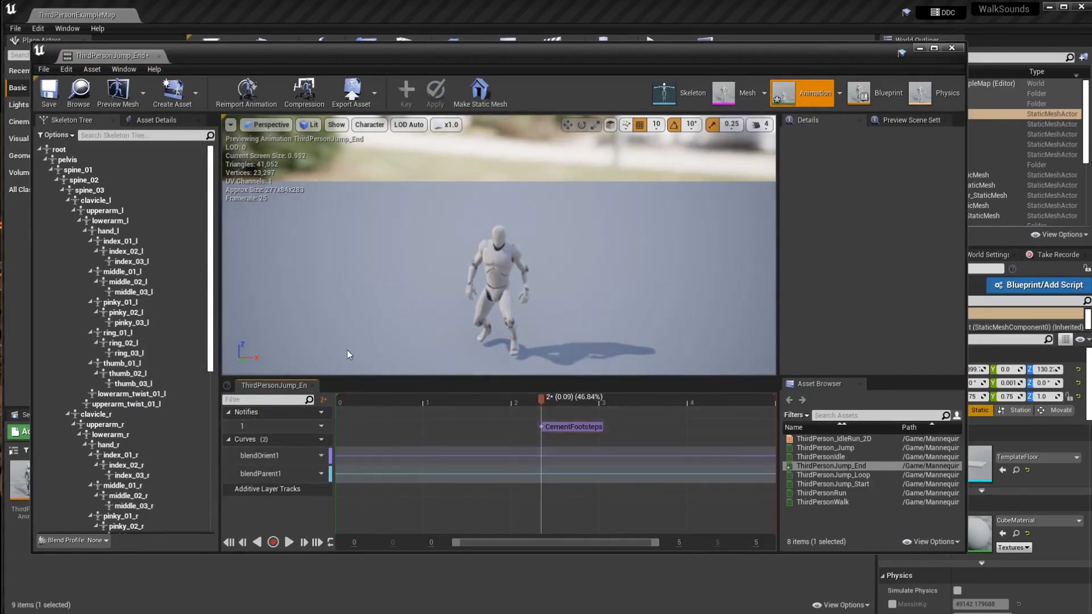
{"action": "left_click", "coordinate": [48, 91]}
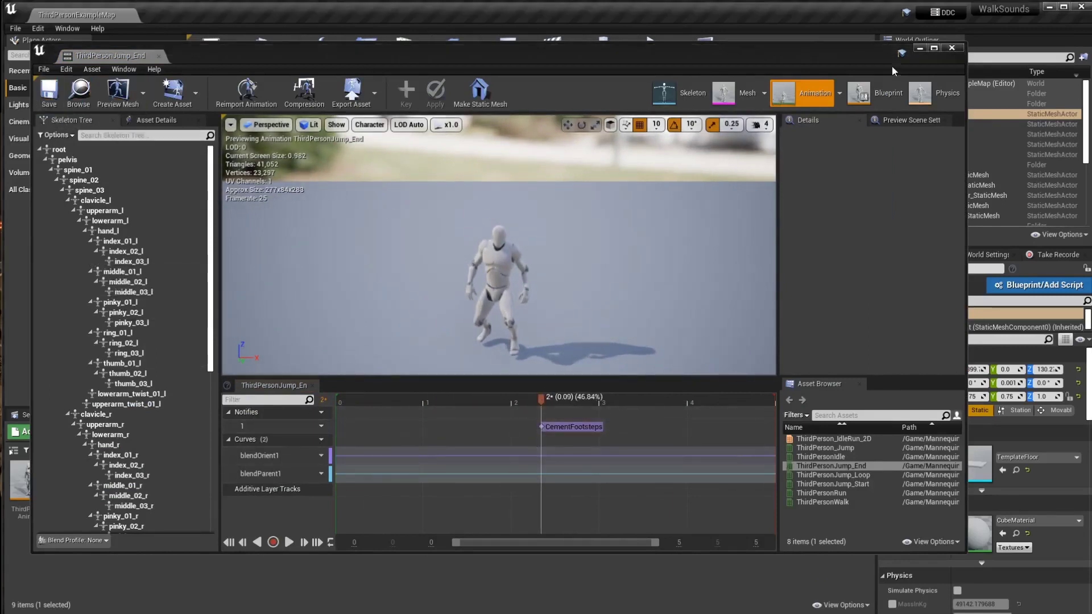
- Play back ThirdPersonJump_End to check the landing sound, pause it and close the animation
{"action": "left_click", "coordinate": [289, 542]}
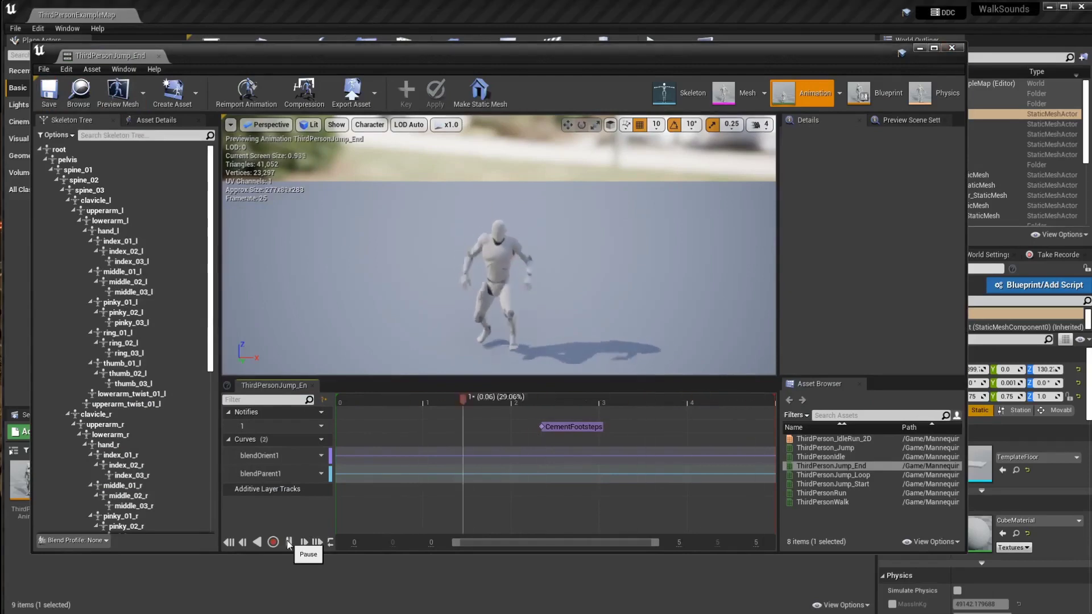
{"action": "left_click", "coordinate": [289, 542]}
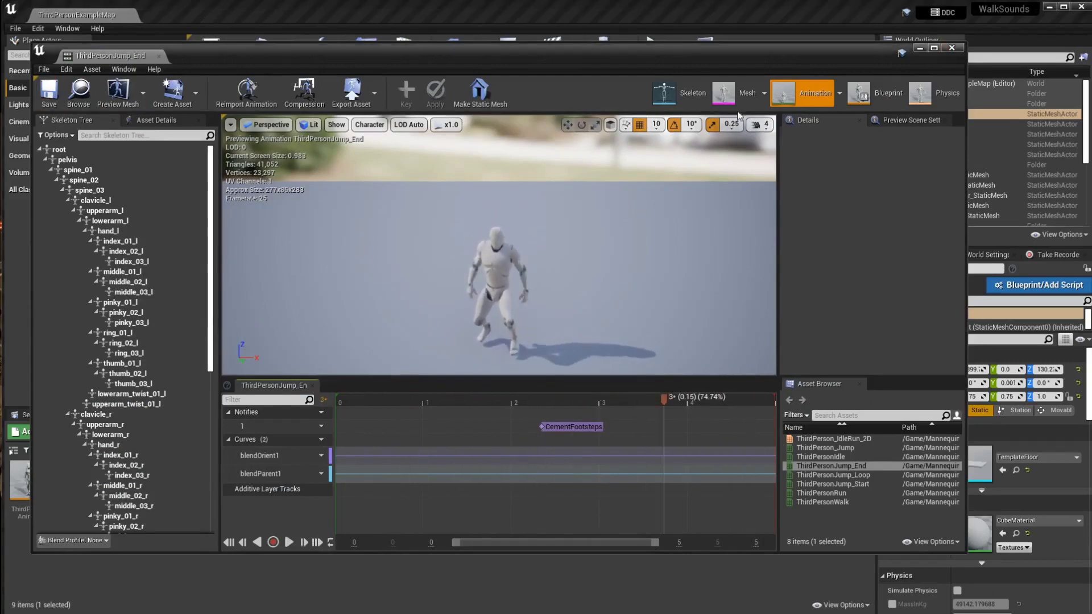
{"action": "left_click", "coordinate": [952, 49]}
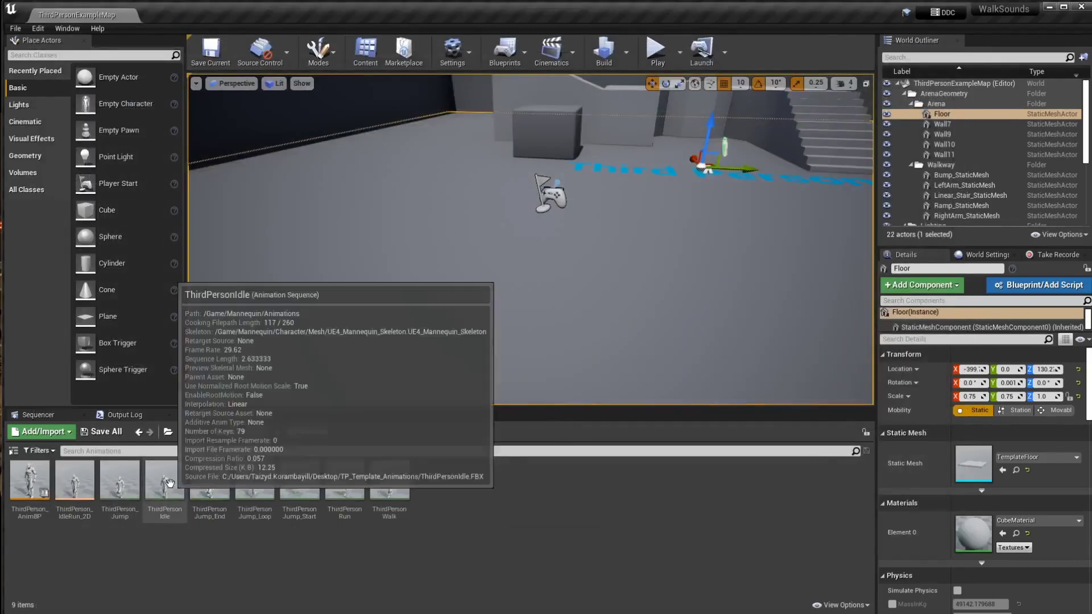
- Open ThirdPerson_Jump, paste a CementFootsteps notify at about 0.08 s and save the animation
{"action": "left_click", "coordinate": [176, 495]}
{"action": "left_click", "coordinate": [119, 486]}
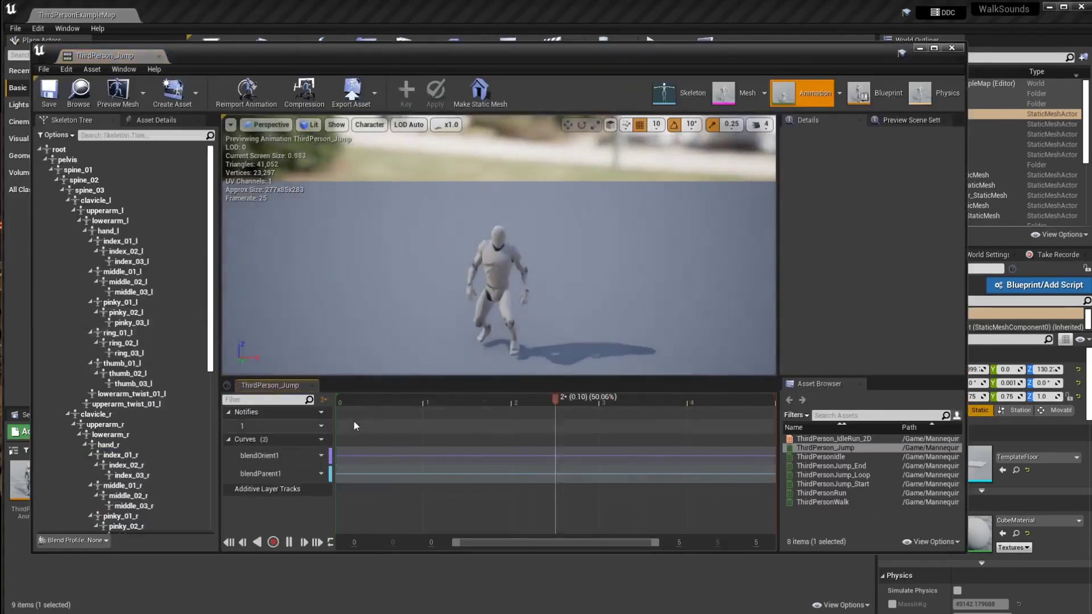
{"action": "left_click_drag", "start_coordinate": [477, 400], "coordinate": [218, 408]}
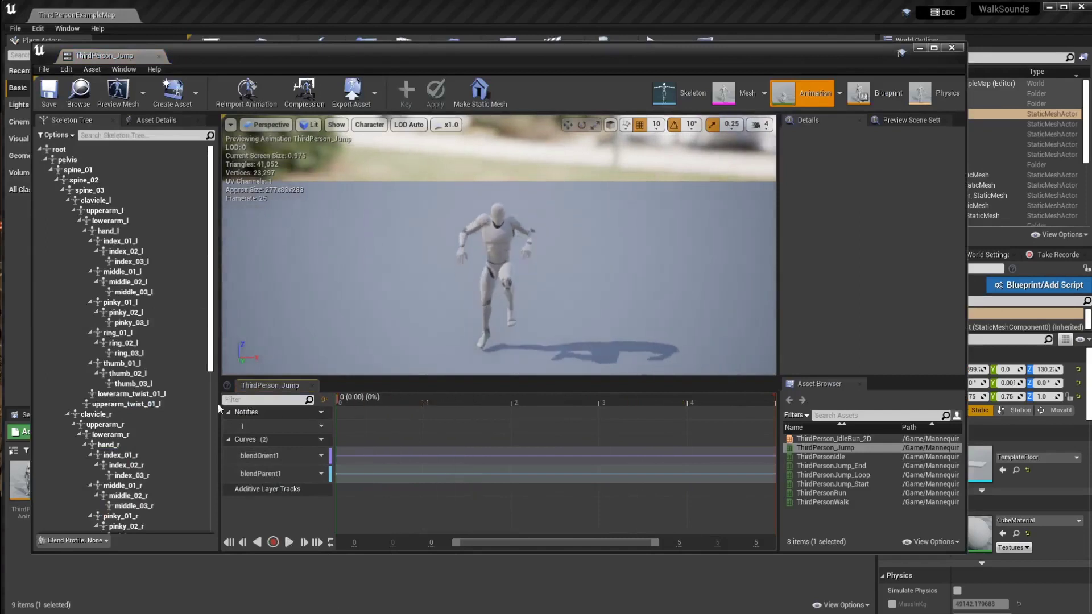
{"action": "left_click_drag", "start_coordinate": [353, 398], "coordinate": [514, 408]}
{"action": "key", "text": "ctrl+v"}
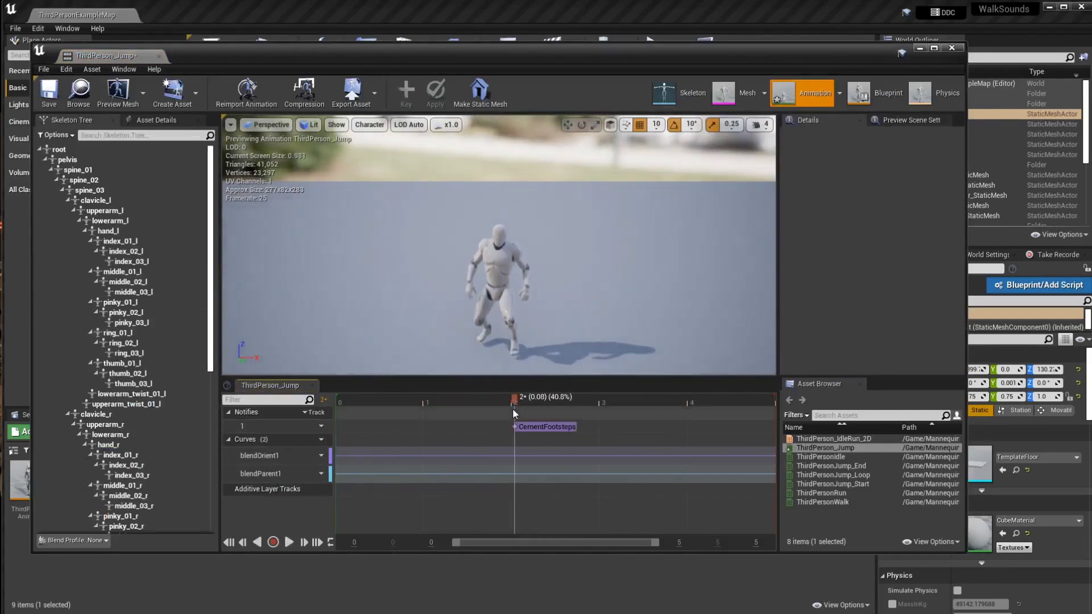
{"action": "left_click", "coordinate": [46, 100]}
- Play back ThirdPerson_Jump to check its footstep sound, close the animation and select the ThirdPerson_IdleRun_2D asset
{"action": "left_click", "coordinate": [289, 542]}
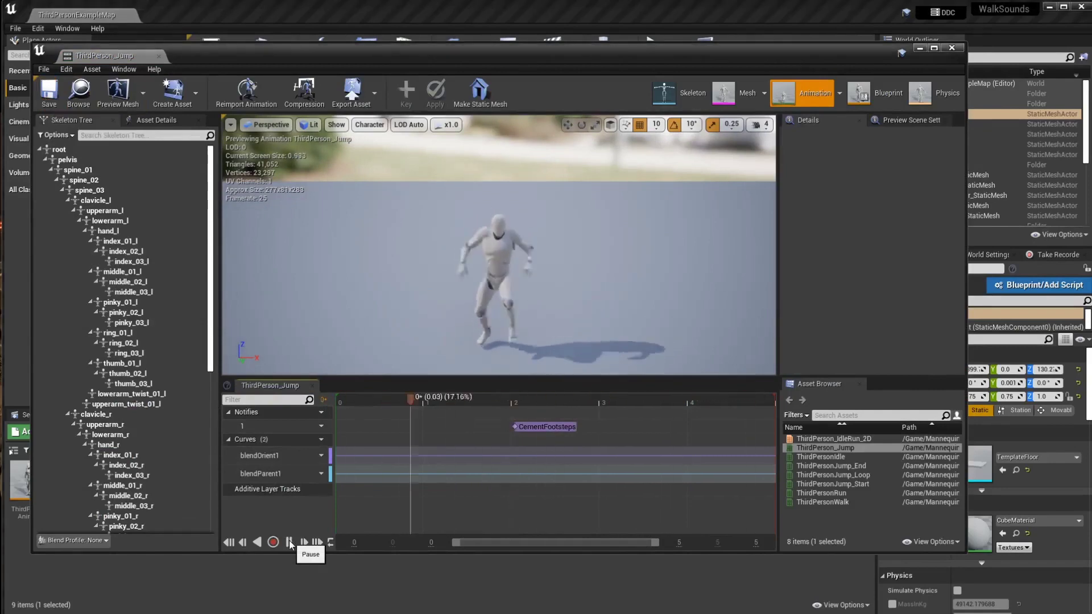
{"action": "left_click", "coordinate": [289, 543]}
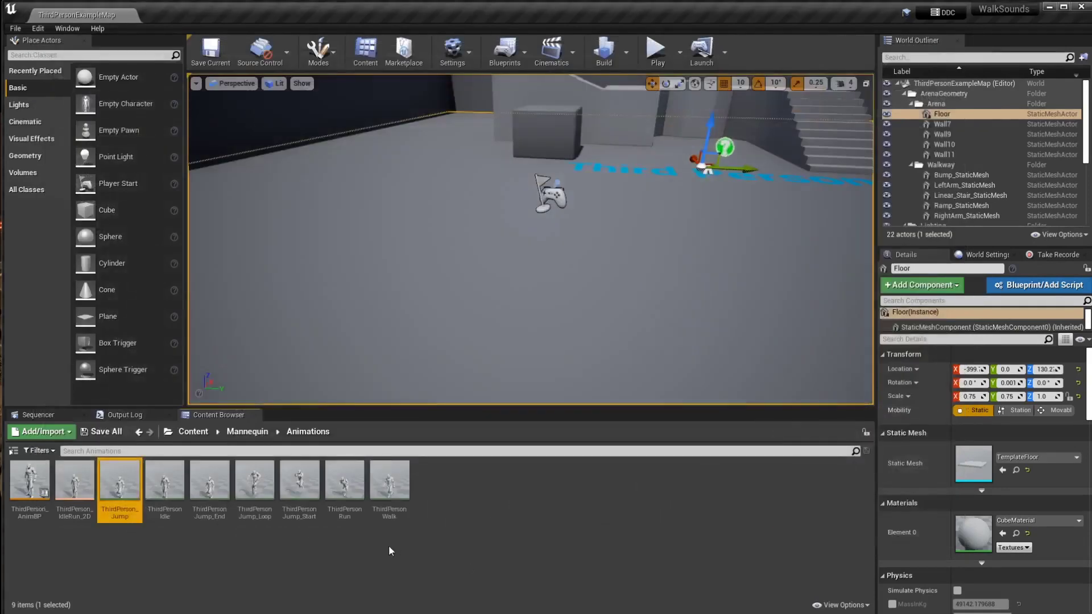
{"action": "left_click", "coordinate": [83, 499]}
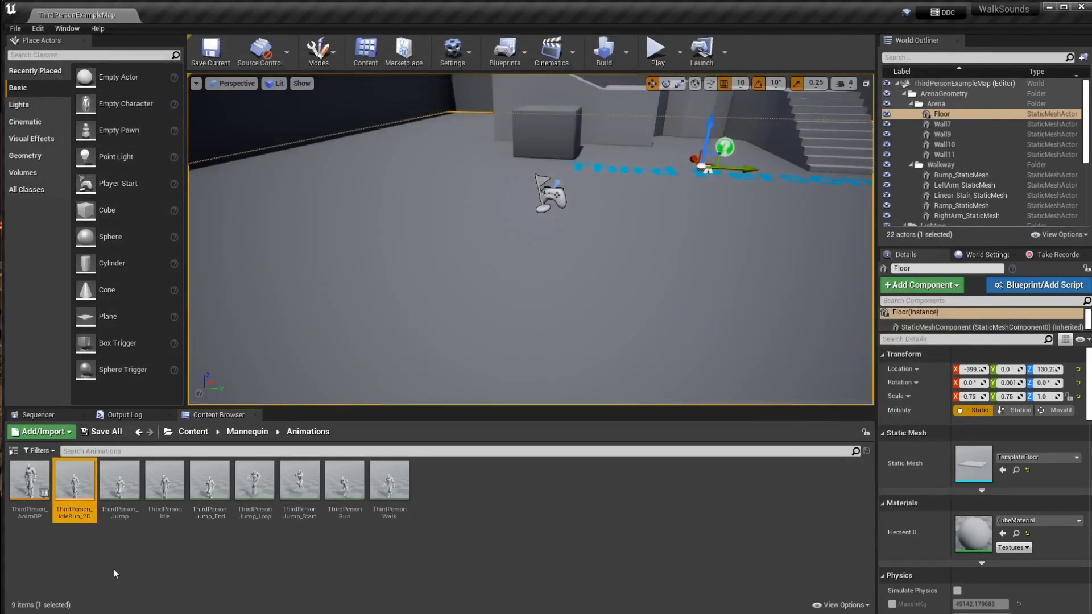
- Open the ThirdPerson_IdleRun_2D blend space to inspect it, close it and clear the asset selection
{"action": "double_click", "coordinate": [80, 491]}
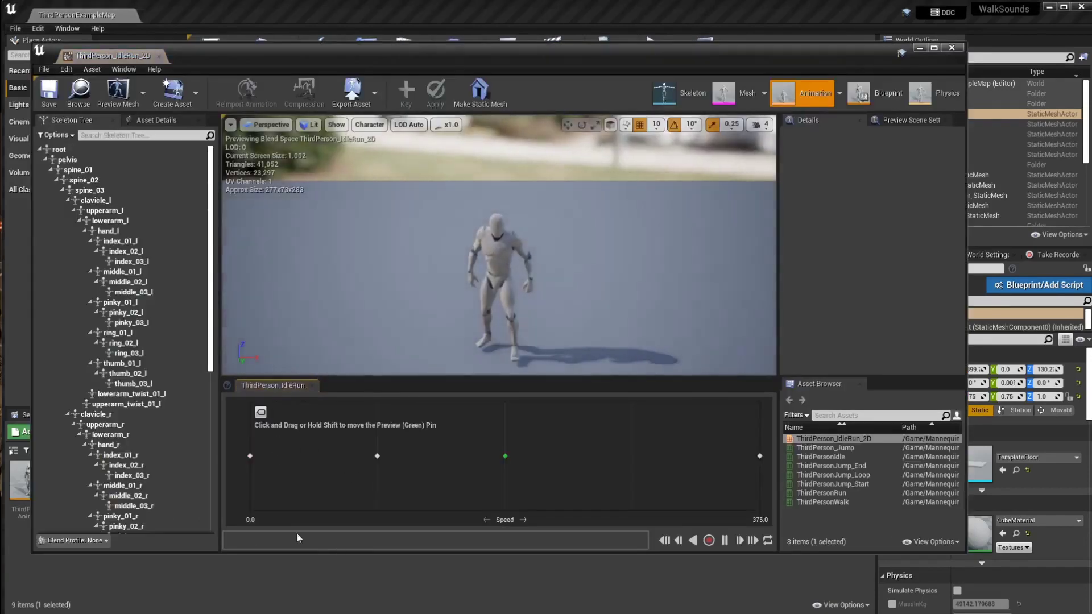
{"action": "left_click", "coordinate": [952, 47]}
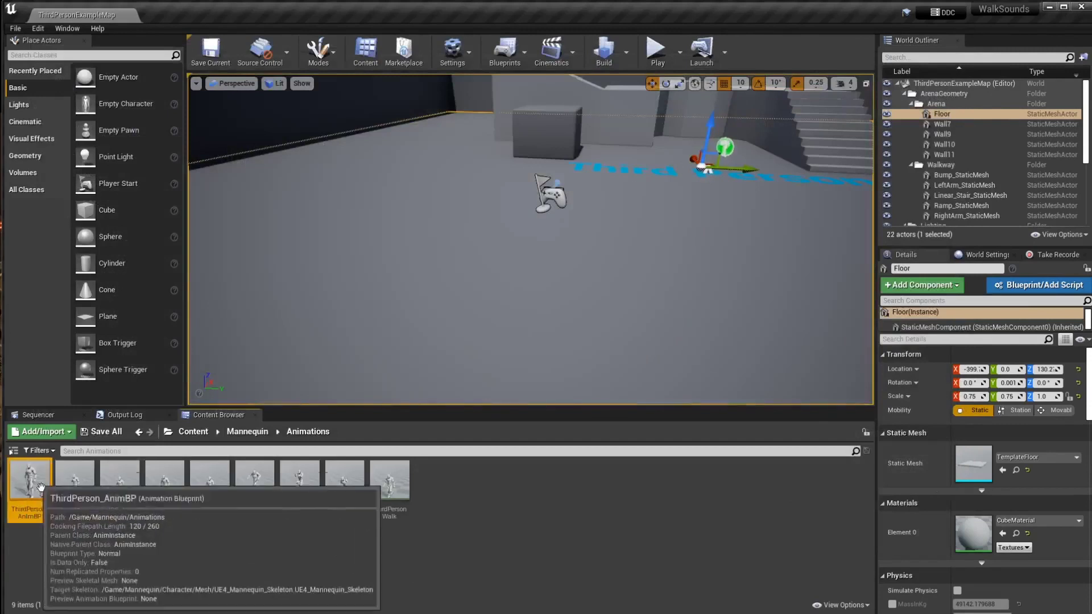
{"action": "left_click", "coordinate": [395, 540]}
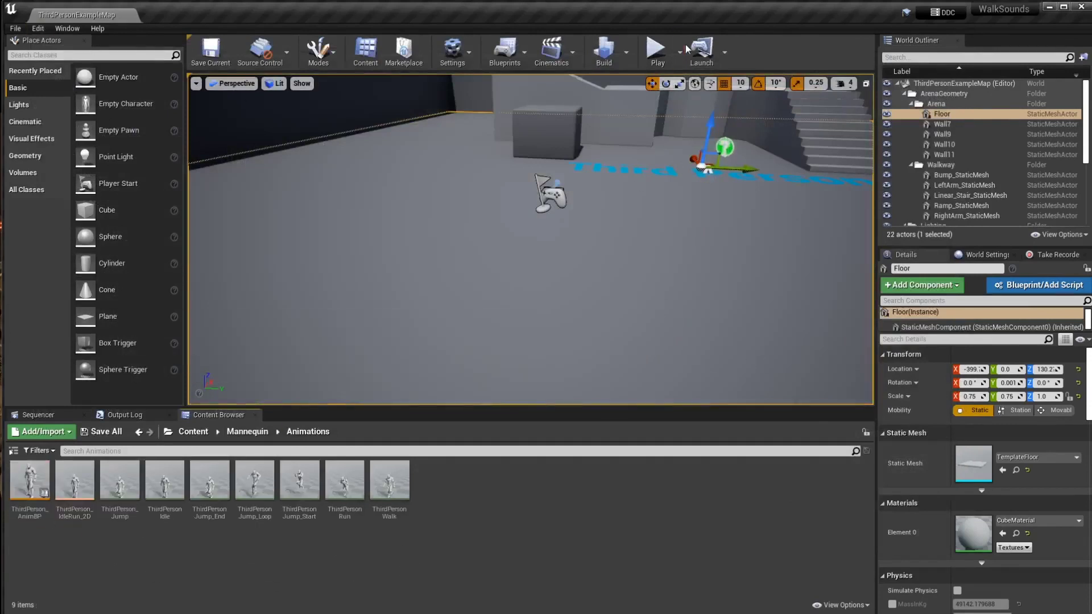
- Play the level, run the character up the stairs and jump from the walkway to test the running and landing sounds
{"action": "left_click", "coordinate": [656, 51]}
{"action": "left_click", "coordinate": [453, 347]}
{"action": "key", "text": "w"}
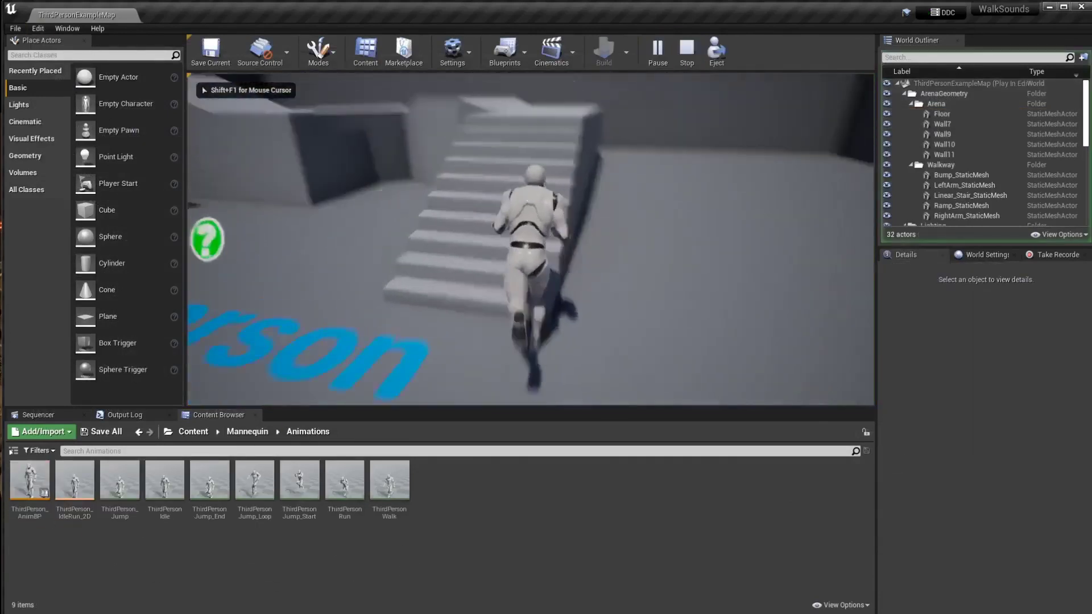
{"action": "key", "text": "space"}
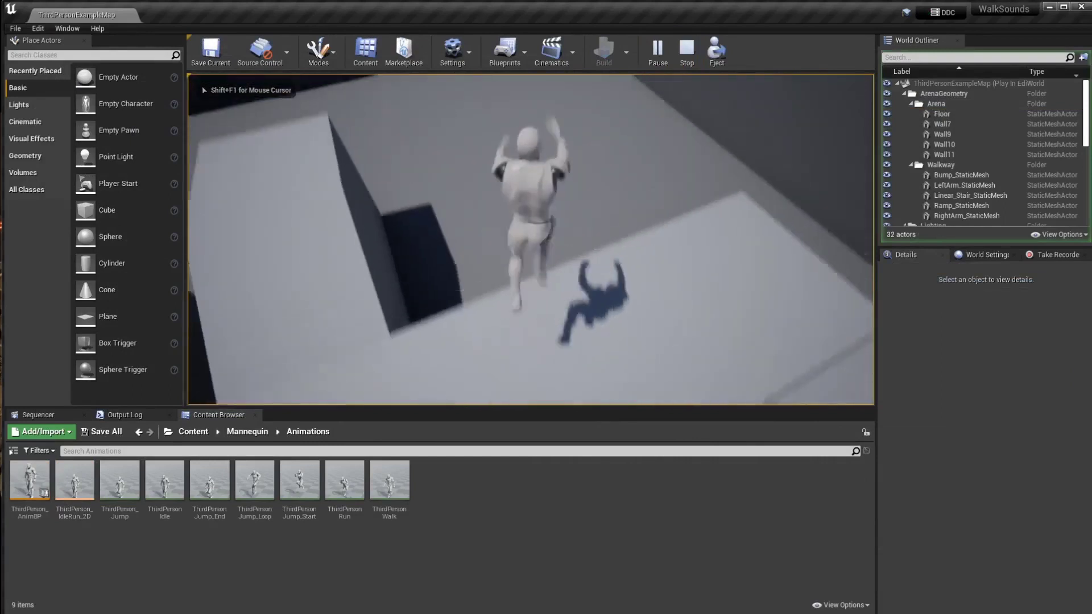
{"action": "key", "text": "w"}
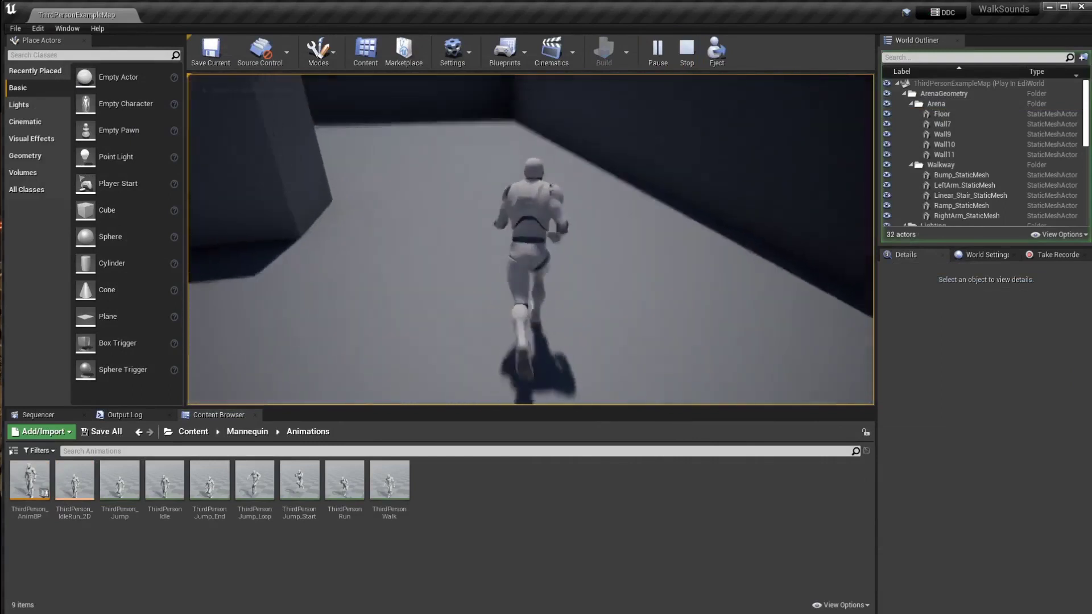
- Run the character around the arena floor in different directions with short stops to check the footstep sounds
{"action": "key", "text": "w"}
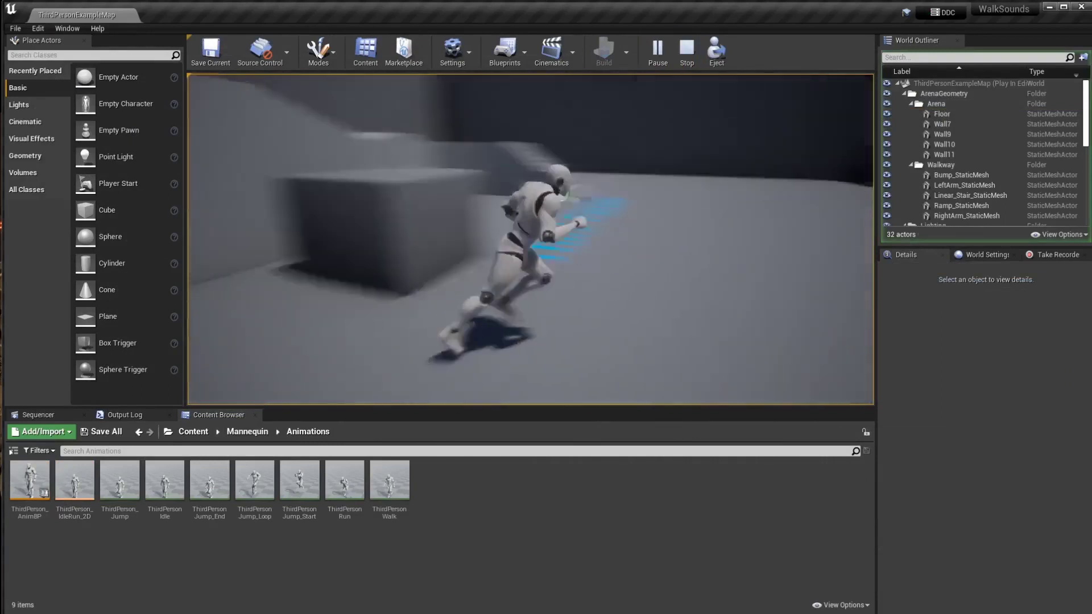
{"action": "key", "text": "s"}
{"action": "key", "text": "w"}
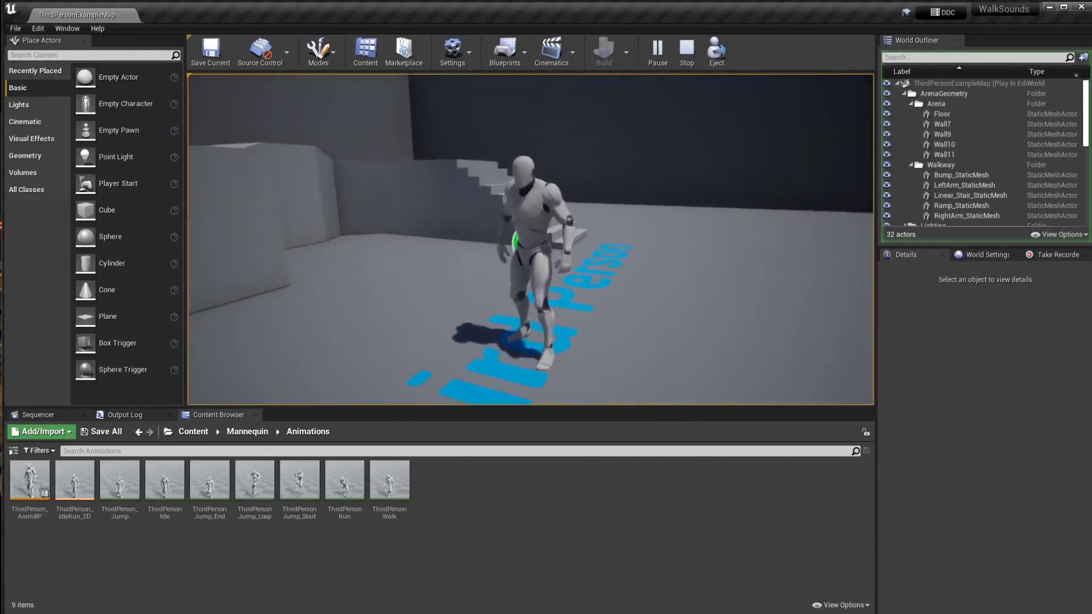
{"action": "key", "text": "d"}
{"action": "key", "text": "w"}
{"action": "key", "text": "d"}
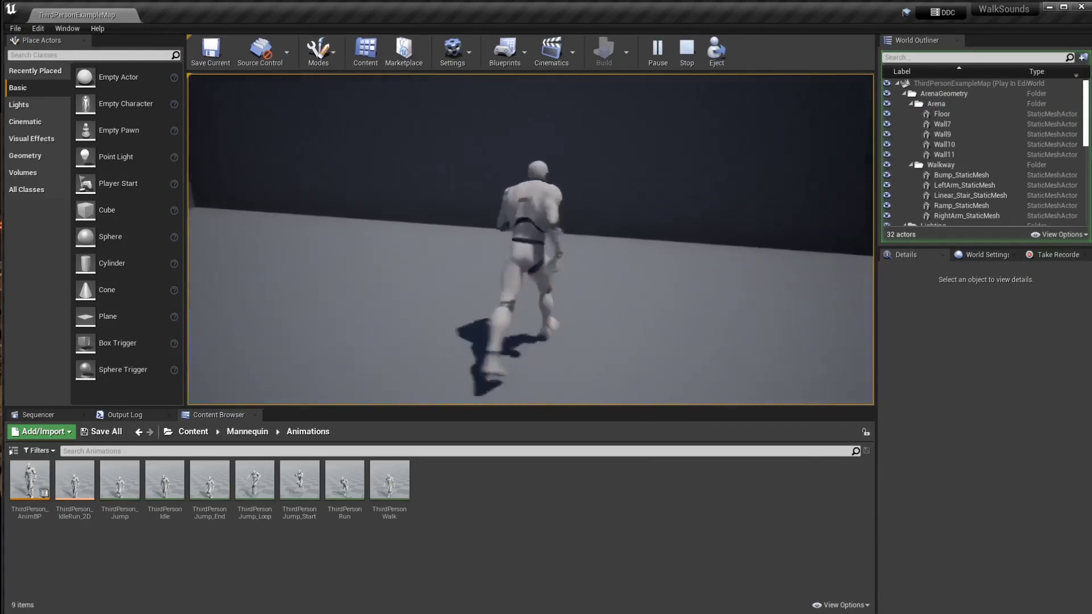
{"action": "key", "text": "s"}
{"action": "key", "text": "d"}
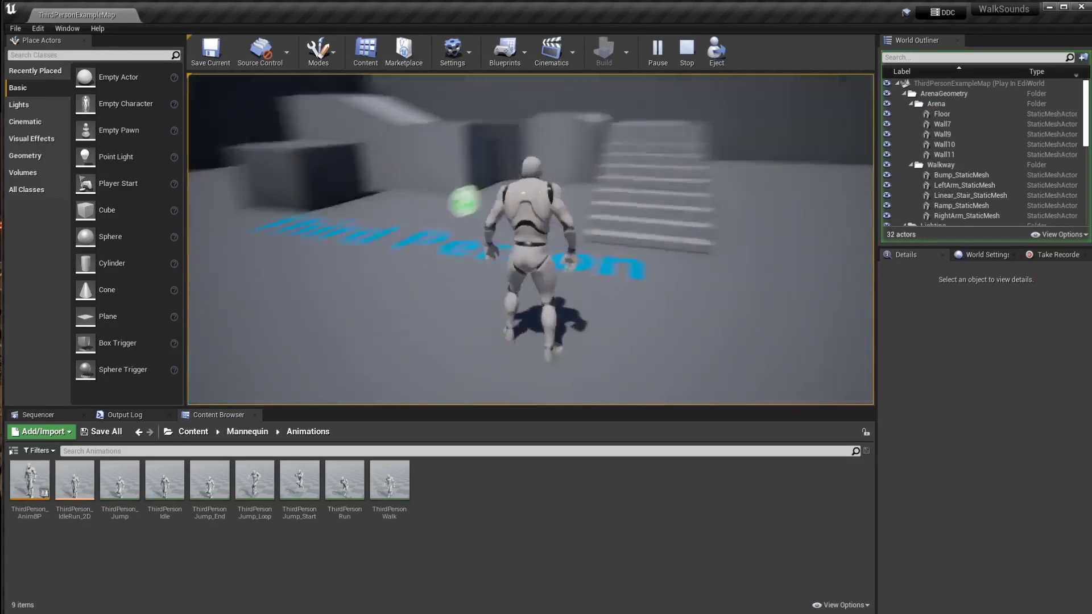
{"action": "key", "text": "w"}
{"action": "key", "text": "w"}
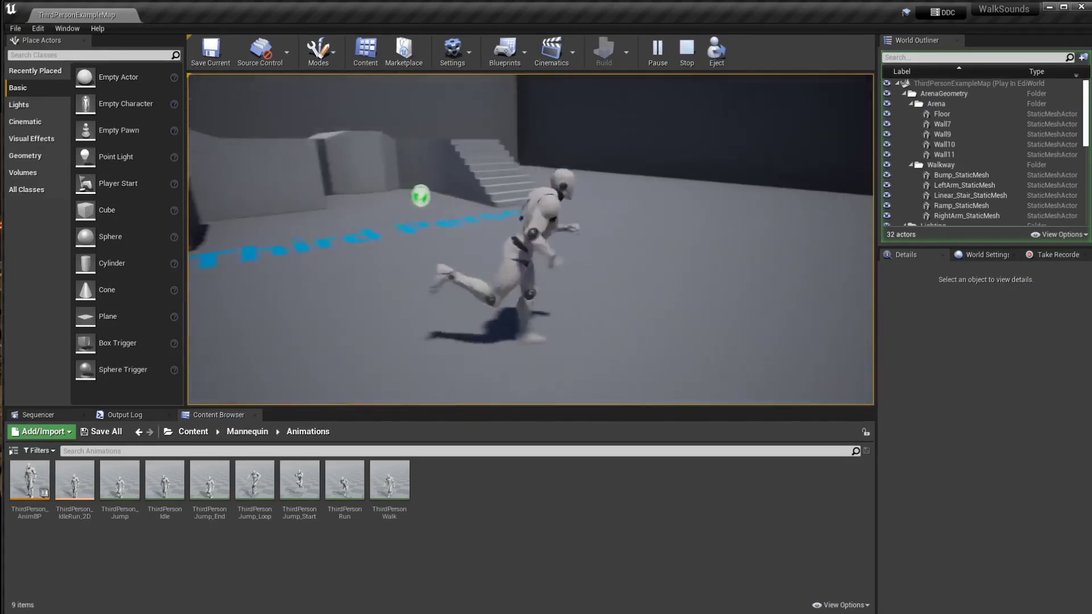
{"action": "key", "text": "w"}
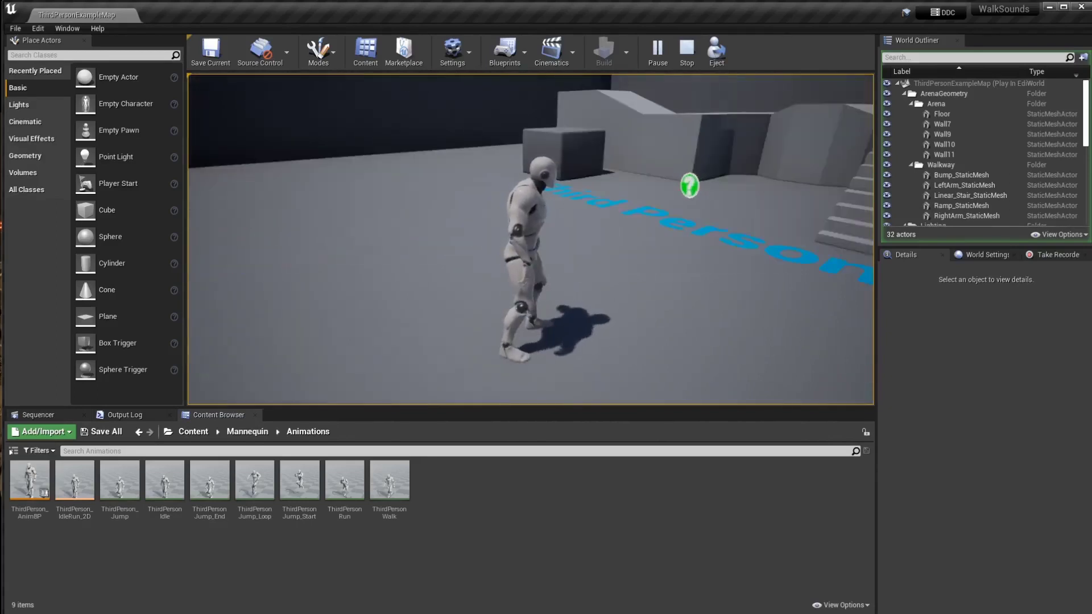
{"action": "key", "text": "w"}
{"action": "key", "text": "w"}
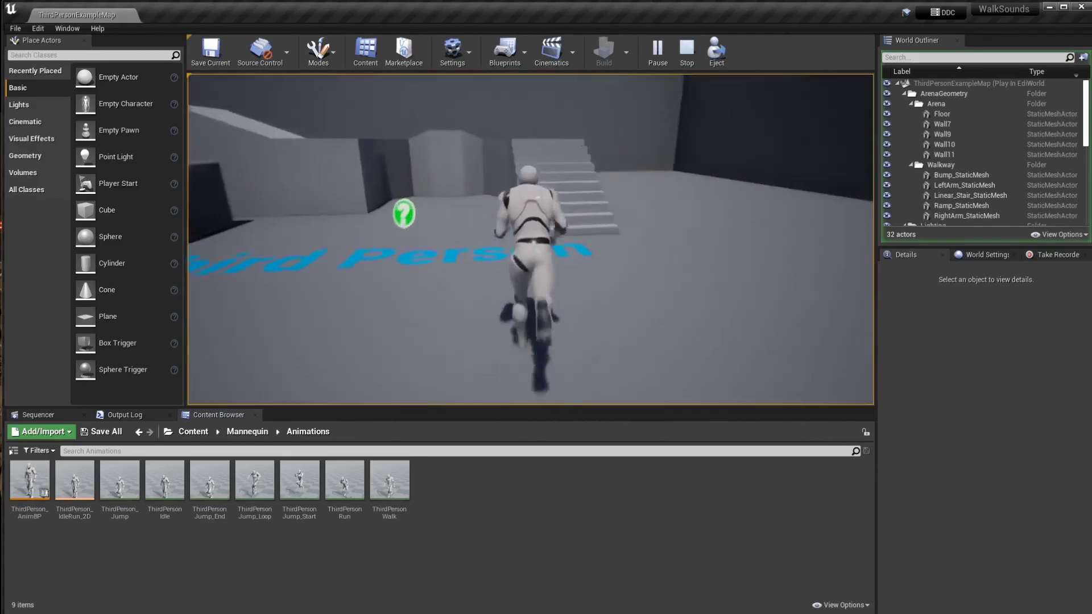
{"action": "key", "text": "w"}
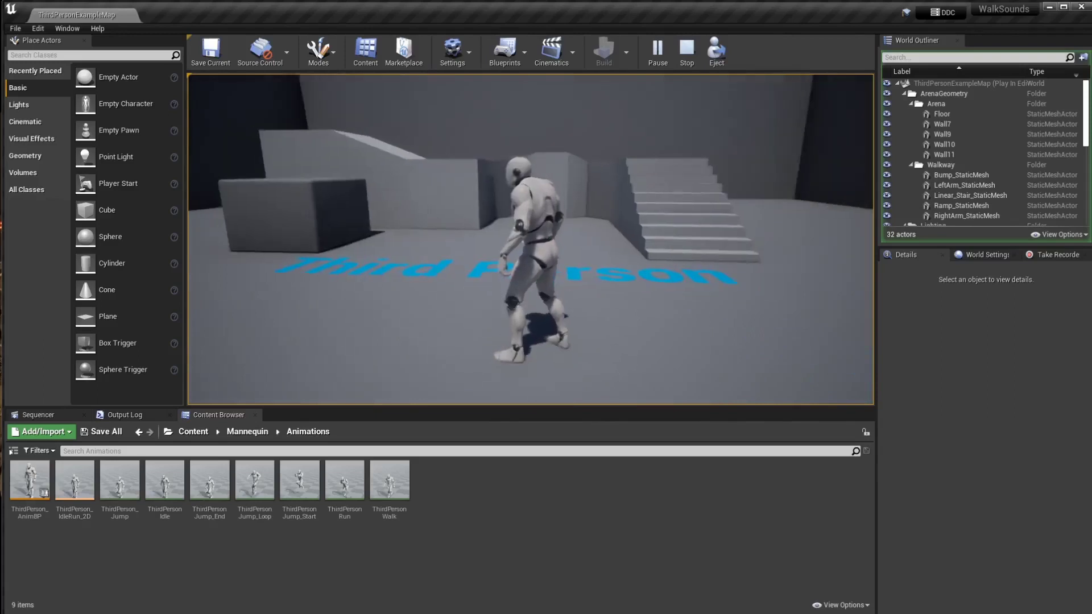
{"action": "key", "text": "w"}
{"action": "key", "text": "a"}
{"action": "key", "text": "s"}
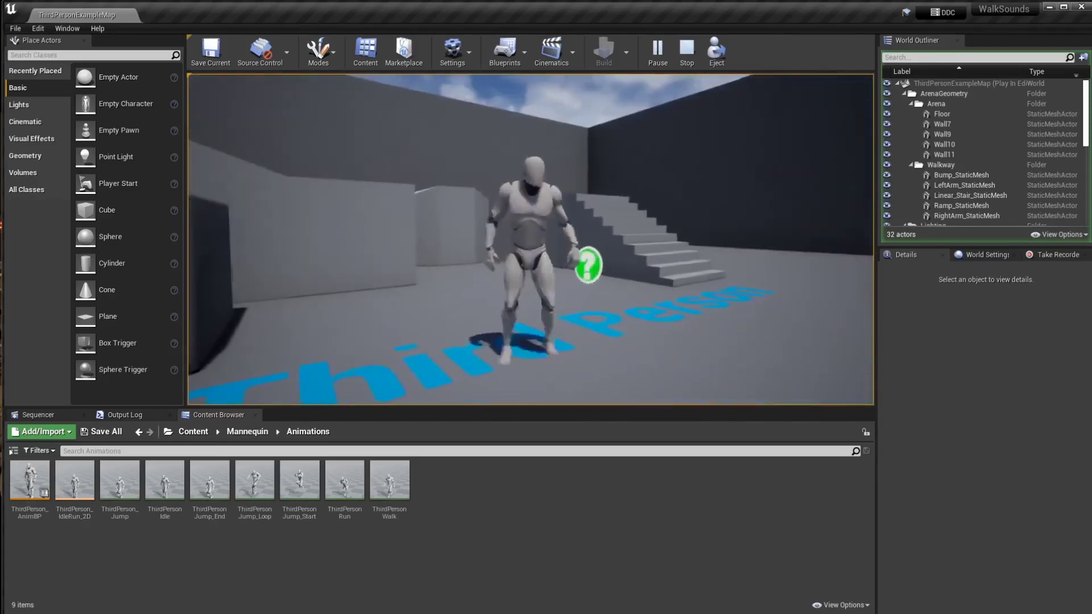
- Run the character up the stairs again, cross the walkway and jump off to check the jump and landing sounds
{"action": "key", "text": "w"}
{"action": "key", "text": "w"}
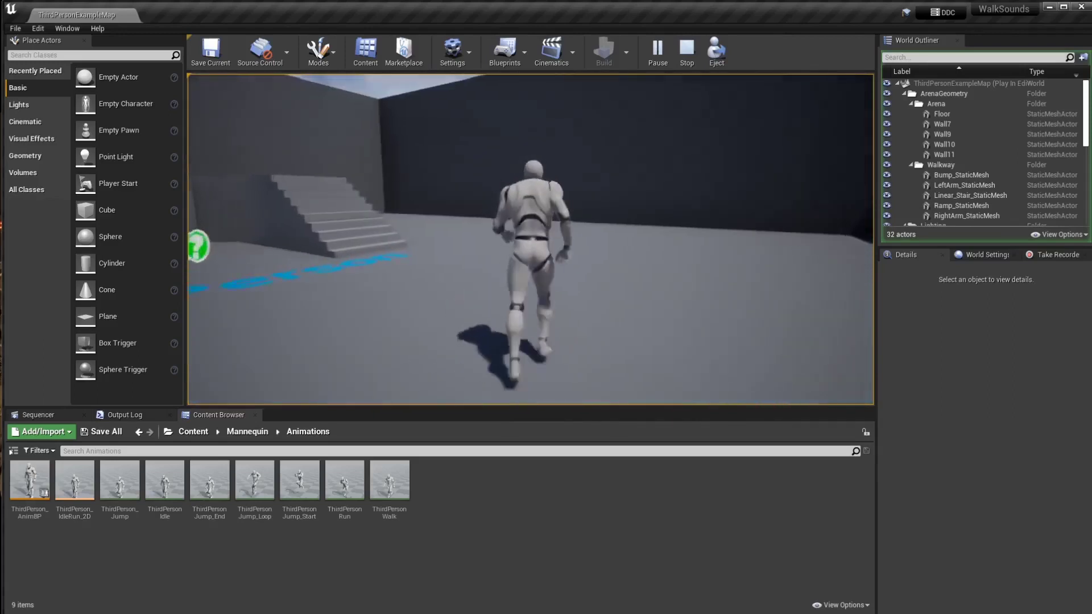
{"action": "key", "text": "w"}
{"action": "key", "text": "w"}
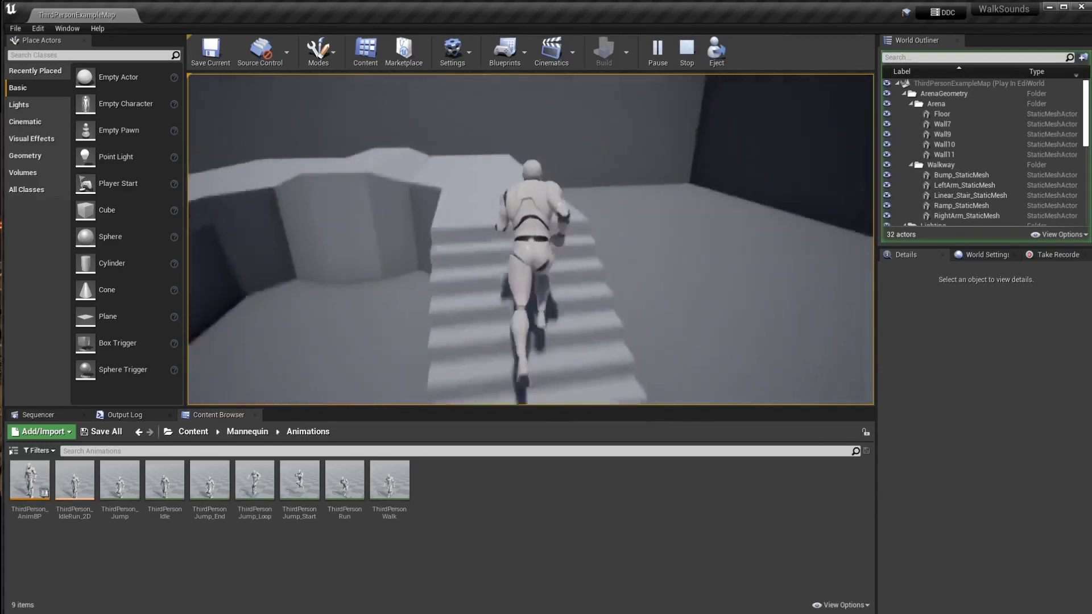
{"action": "key", "text": "w"}
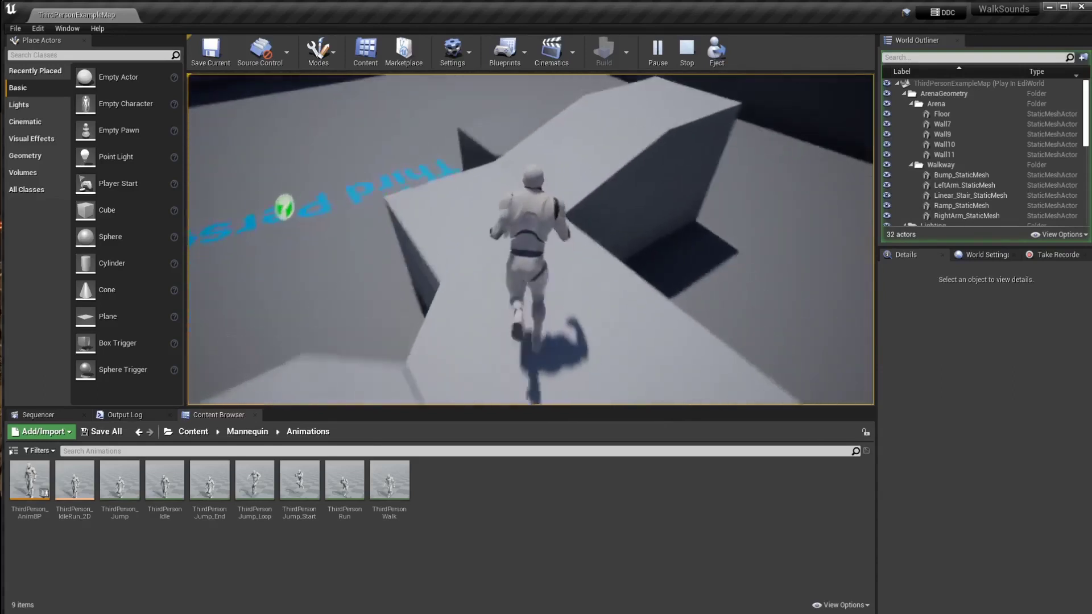
{"action": "key", "text": "space"}
{"action": "key", "text": "w"}
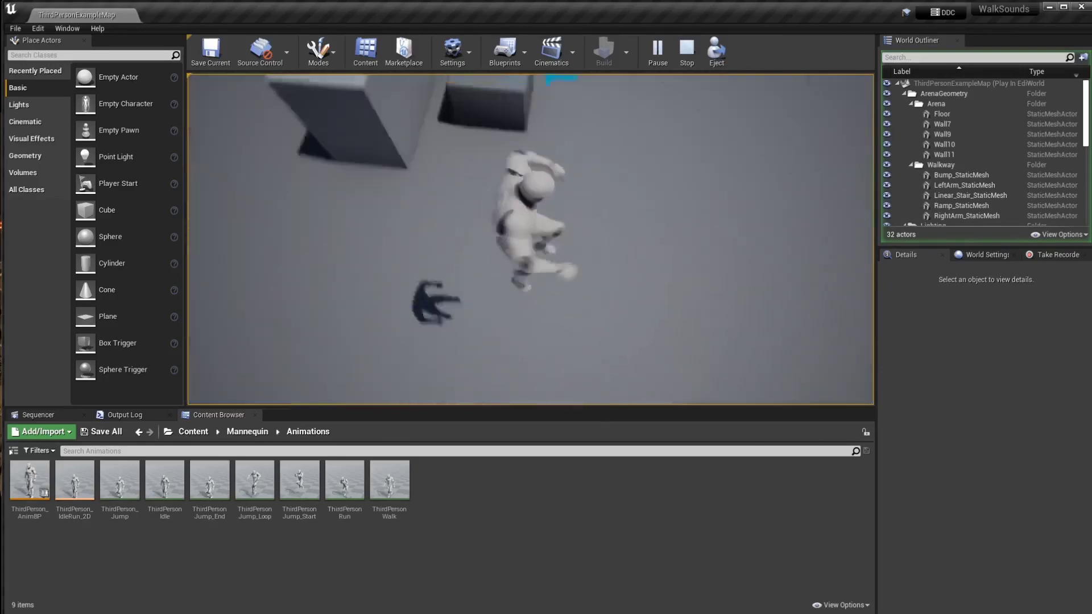
- Run the character past the stairs and back towards the Third Person floor text, listening to the footsteps on cement
{"action": "key", "text": "w"}
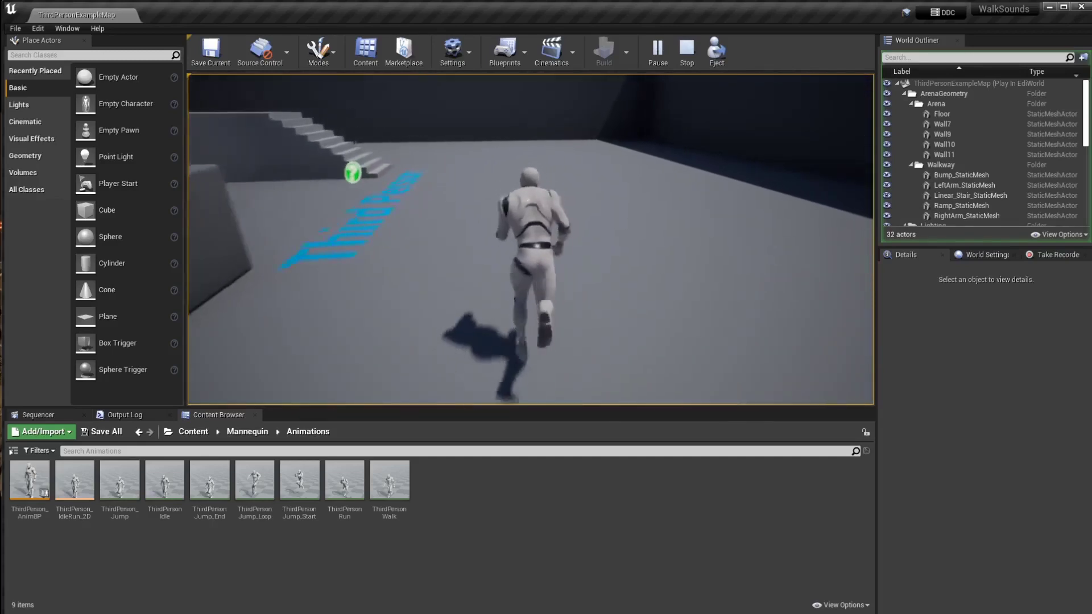
{"action": "key", "text": "w"}
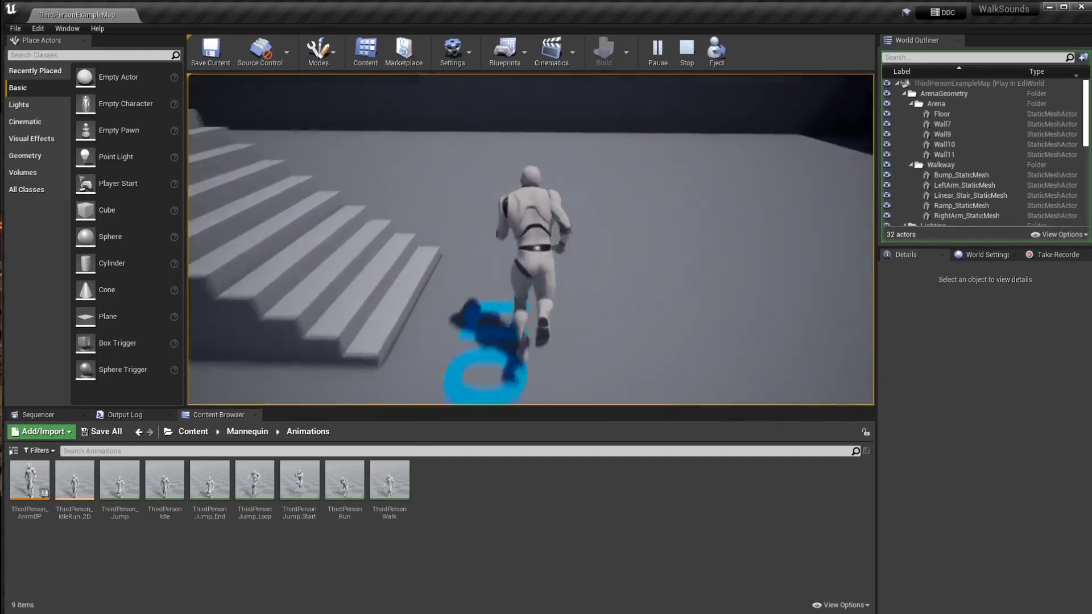
{"action": "key", "text": "w"}
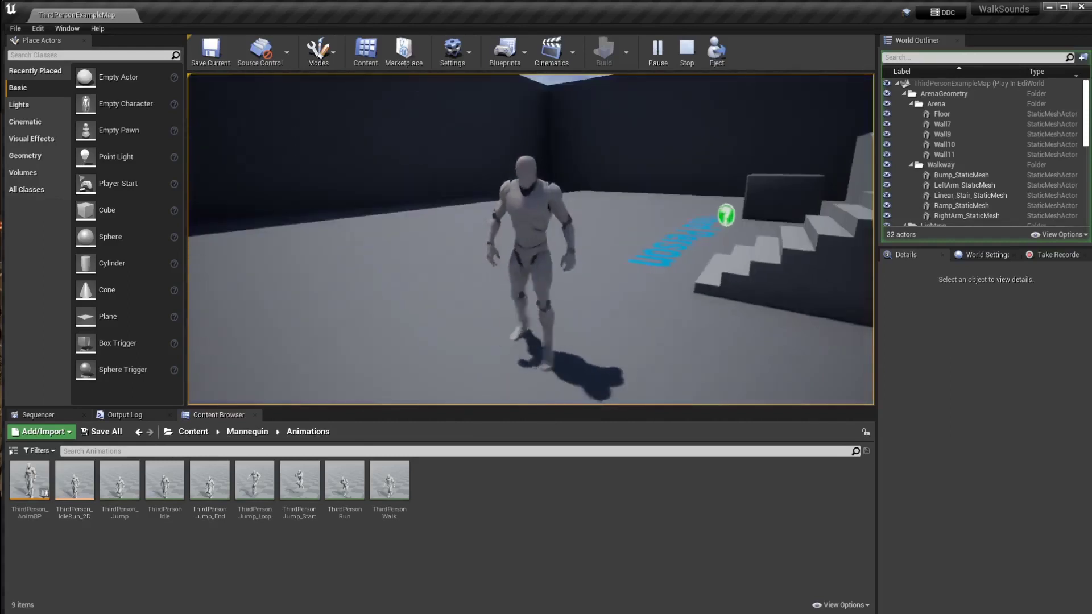
{"action": "key", "text": "w"}
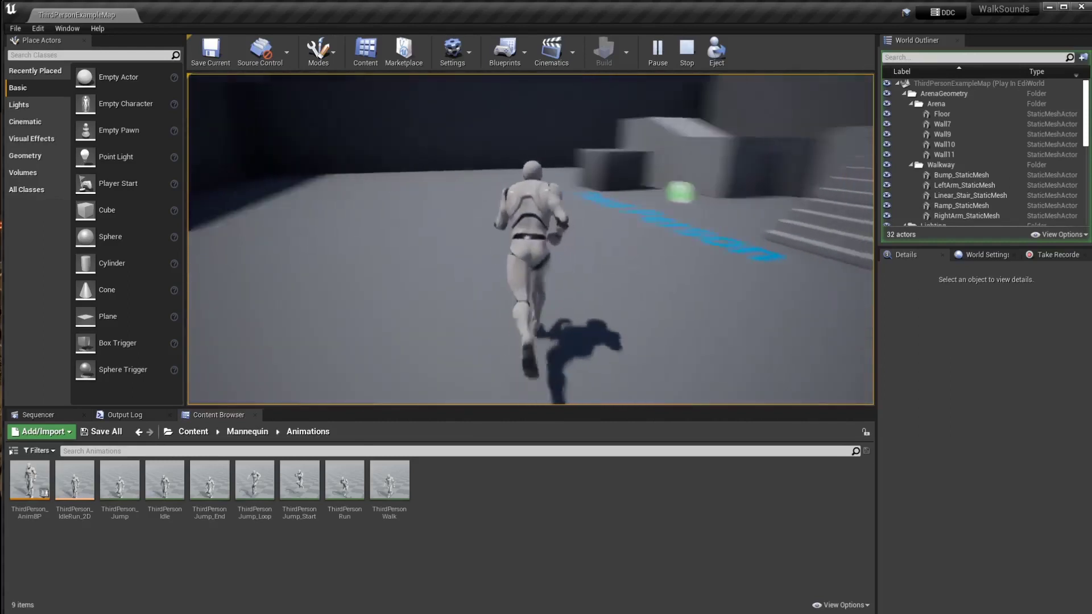
{"action": "key", "text": "s"}
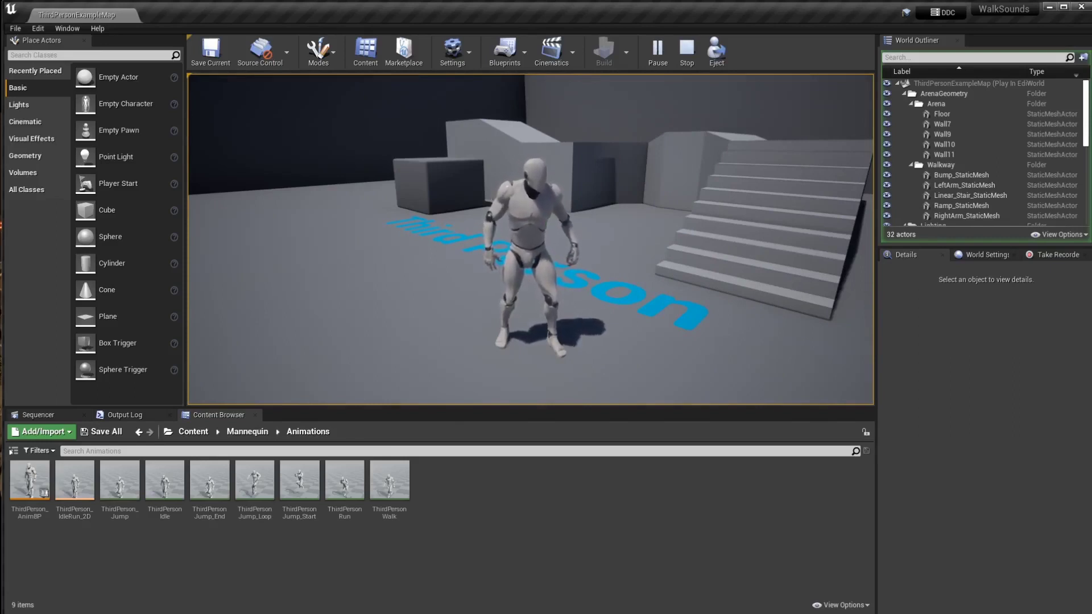
{"action": "key", "text": "w"}
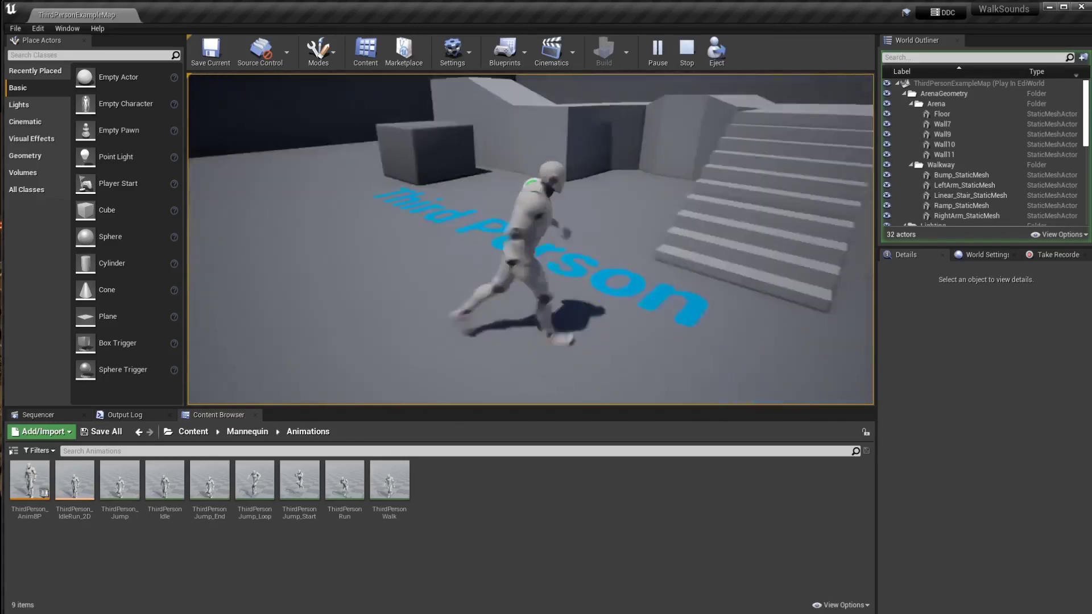